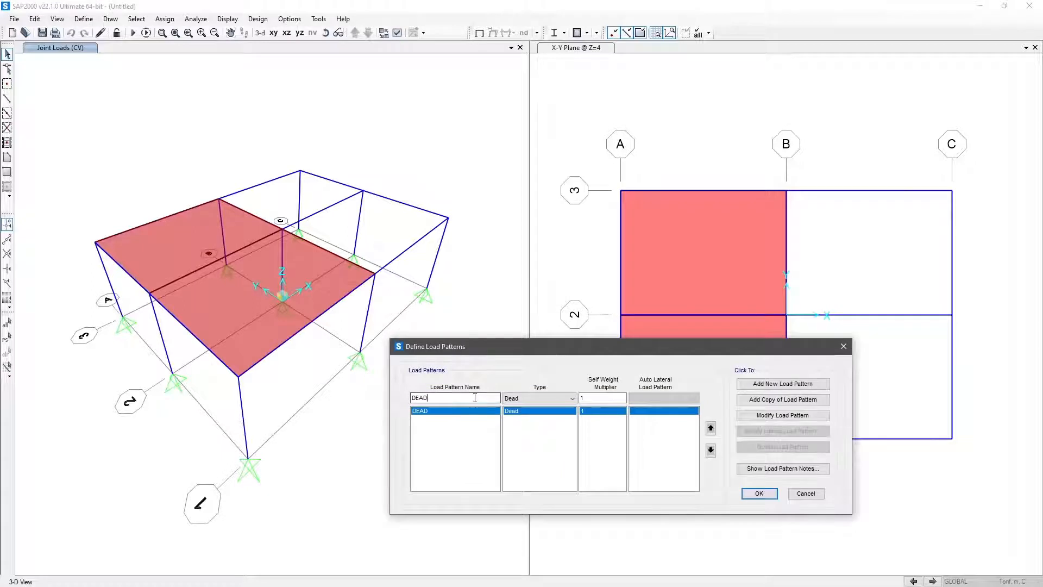
Step: Rename the DEAD load pattern as PoPo and add a Dead pattern named CM with self weight multiplier 0
type("PoPo")
left_click(782, 415)
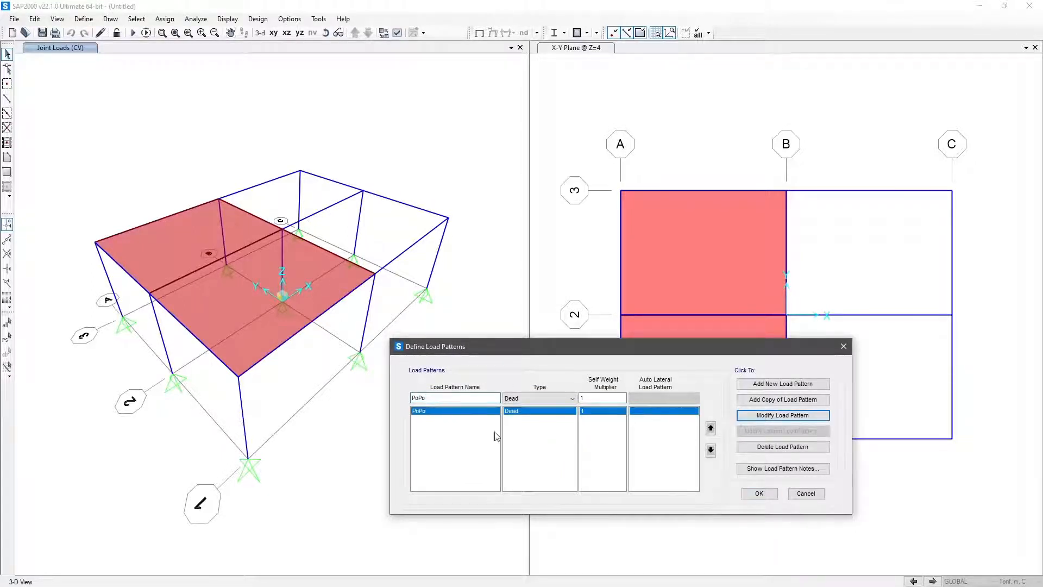
double_click(441, 399)
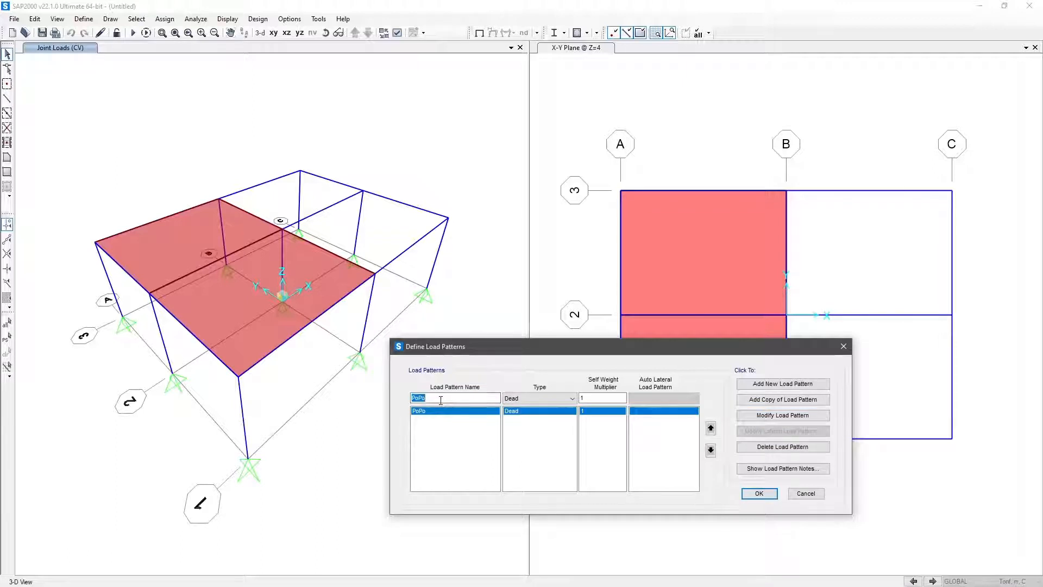
type("CM")
key("Tab")
key("Tab")
type("0")
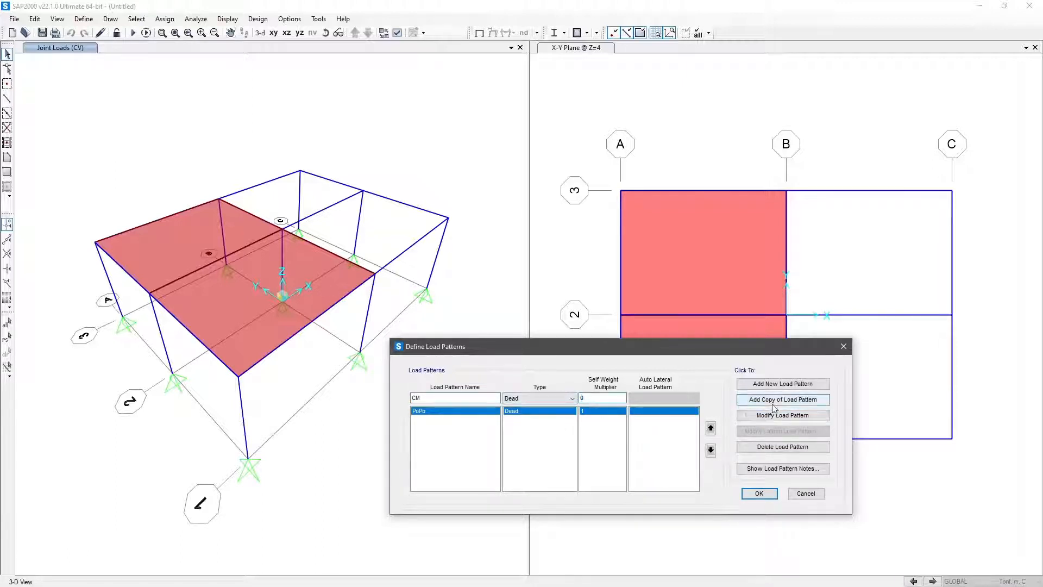
left_click(777, 386)
Step: Add a Live load pattern named CV with self weight multiplier 0 and accept the load pattern definitions
left_click(474, 397)
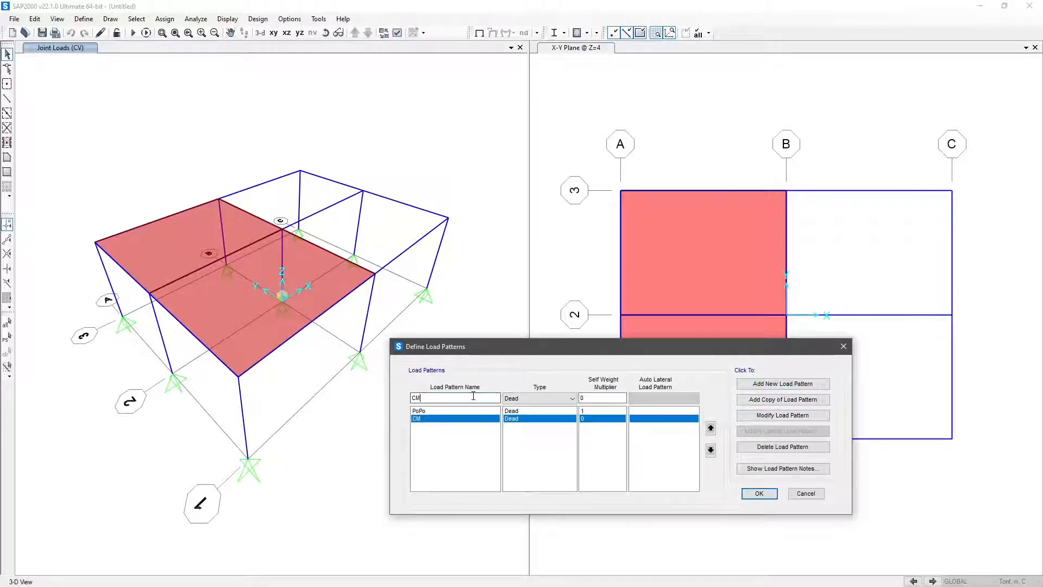
key("BackSpace")
left_click(546, 400)
left_click(541, 417)
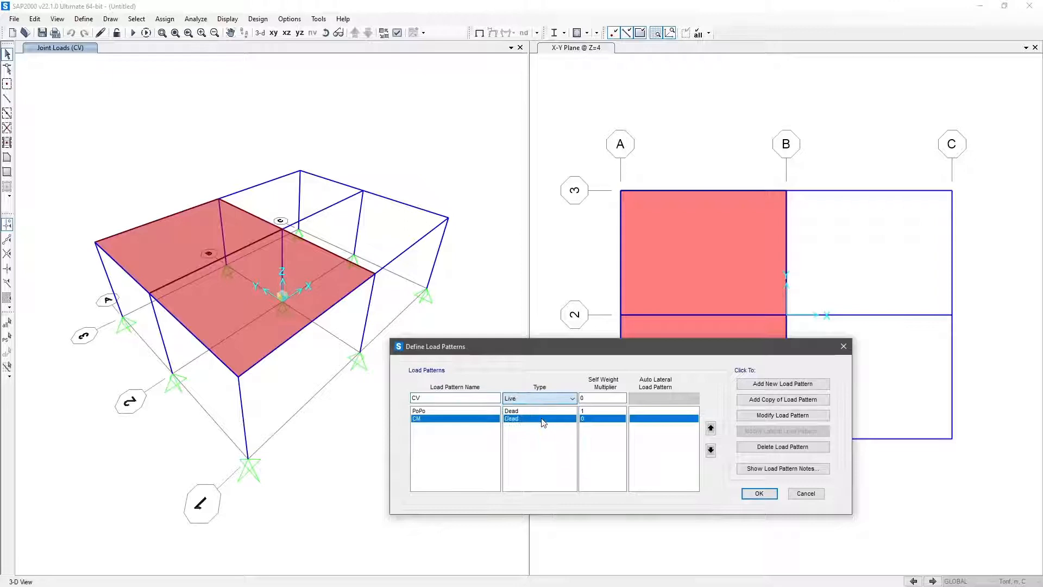
left_click(815, 385)
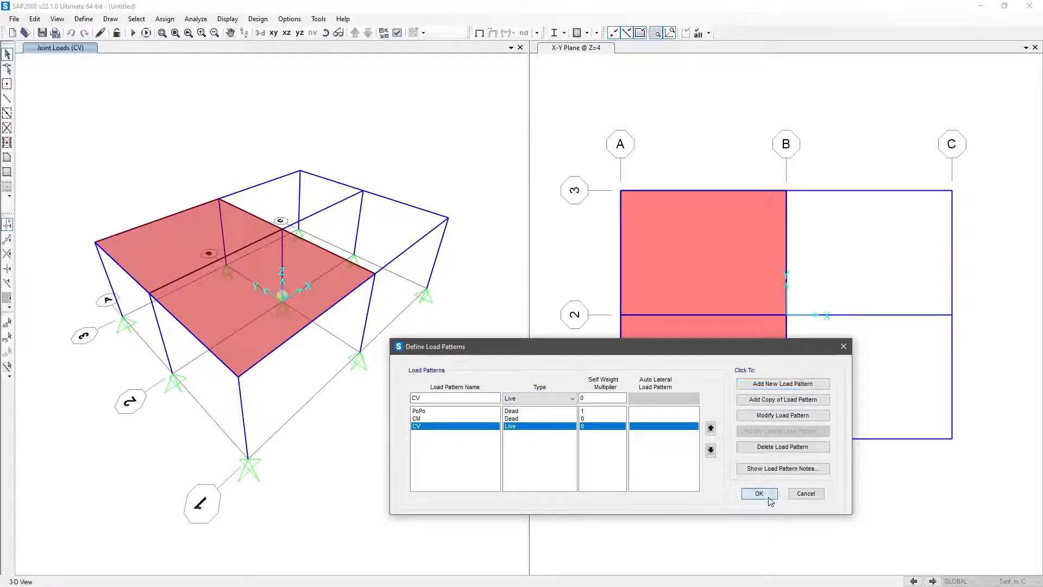
left_click(769, 499)
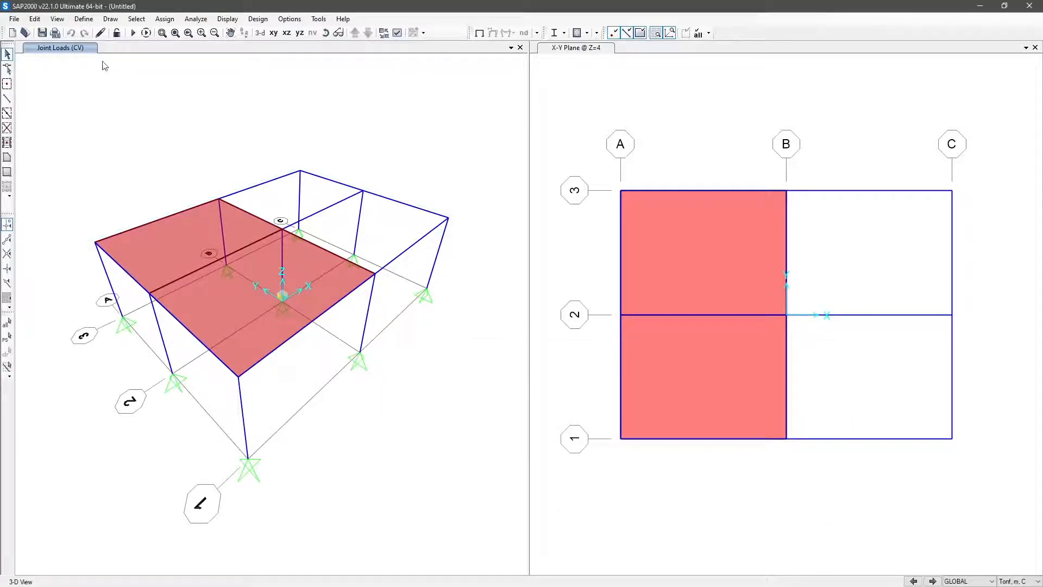
Step: Rename the DEAD linear static load case as PoPo and accept the load case definitions
left_click(83, 19)
left_click(117, 259)
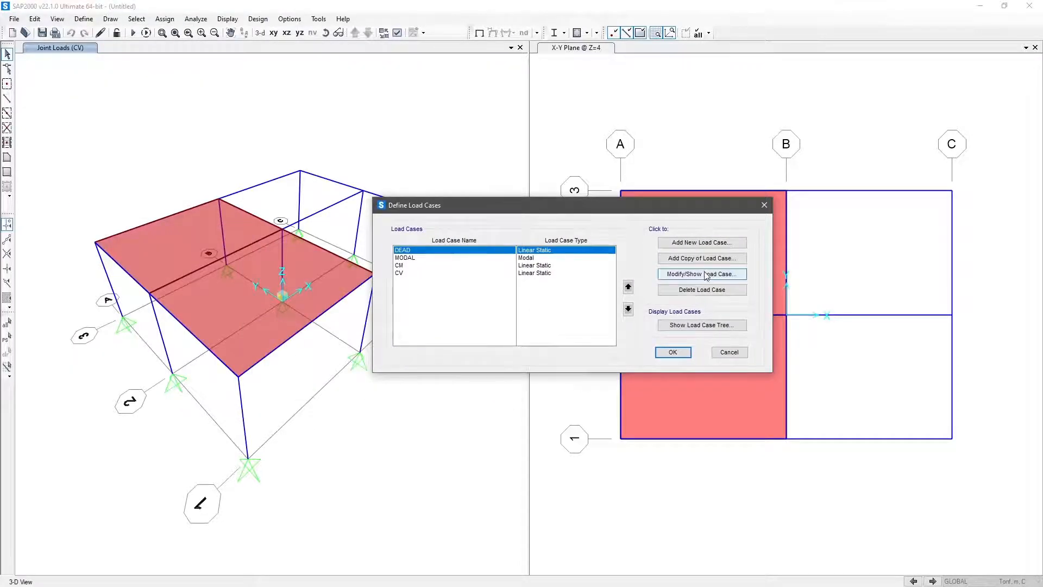
left_click(699, 275)
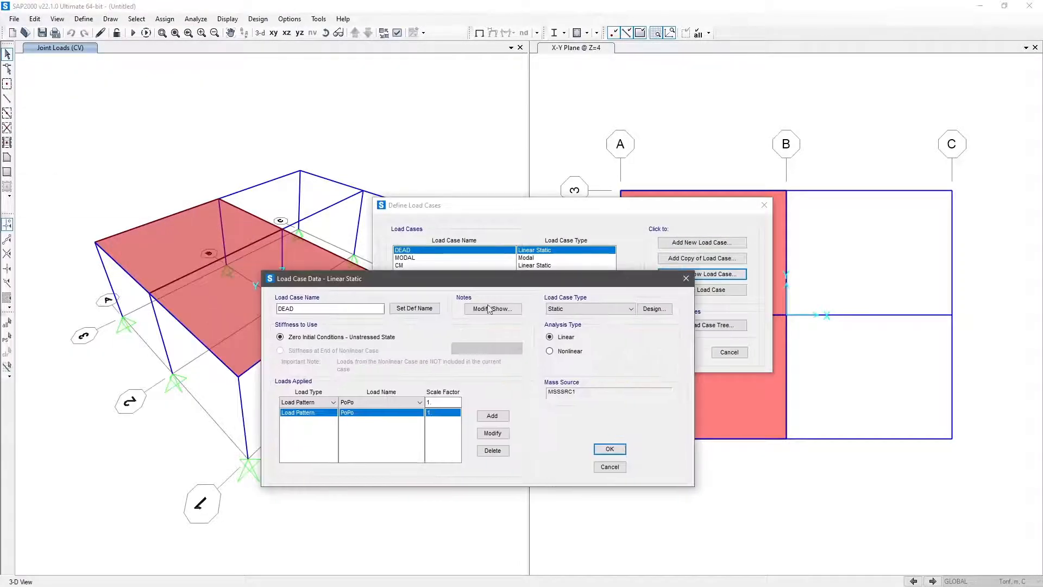
type("PoPo")
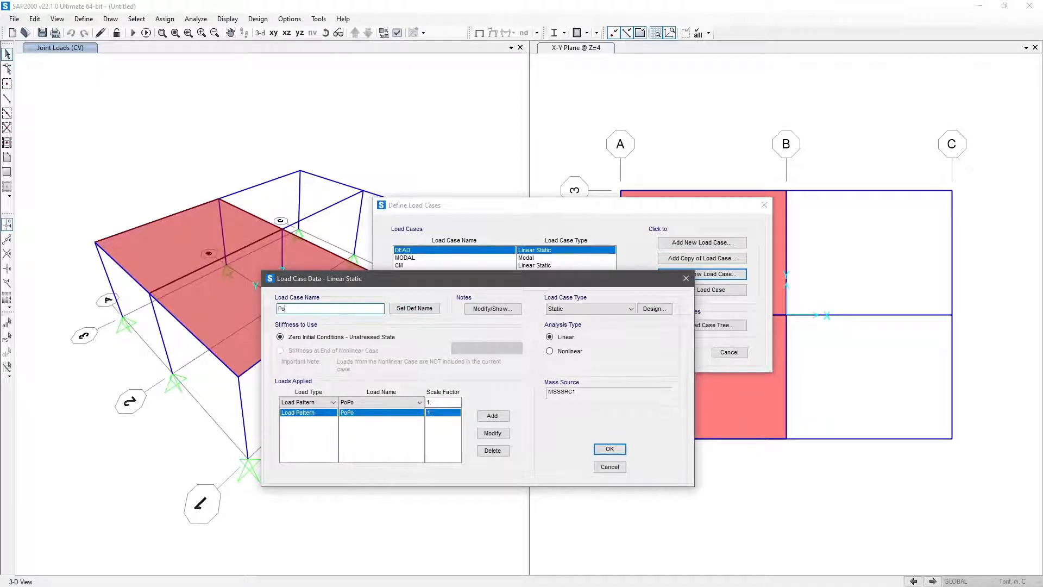
left_click(610, 448)
left_click(672, 353)
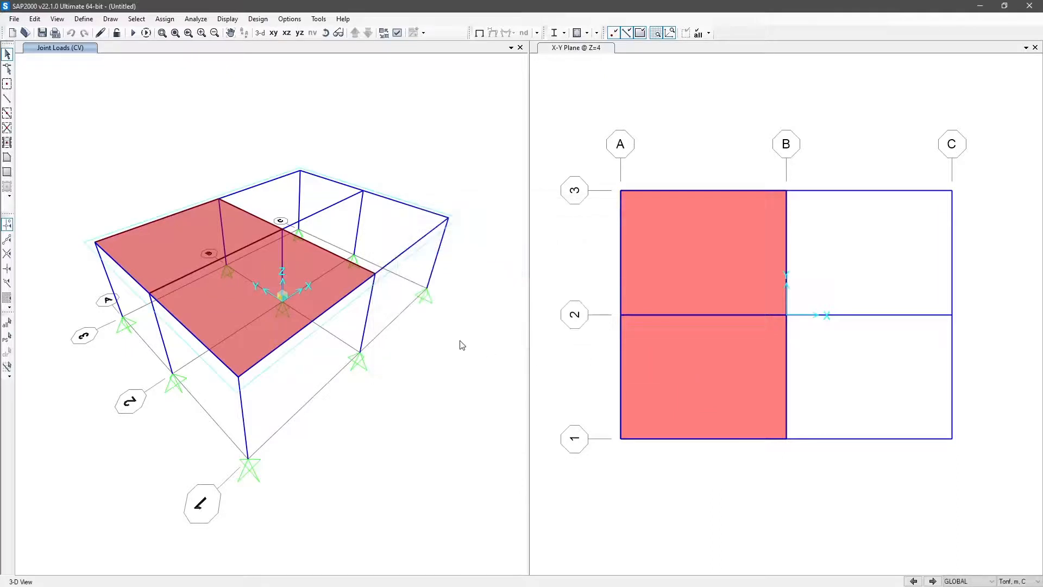
Step: Start a joint force assignment and choose CM as its load pattern
left_click(165, 20)
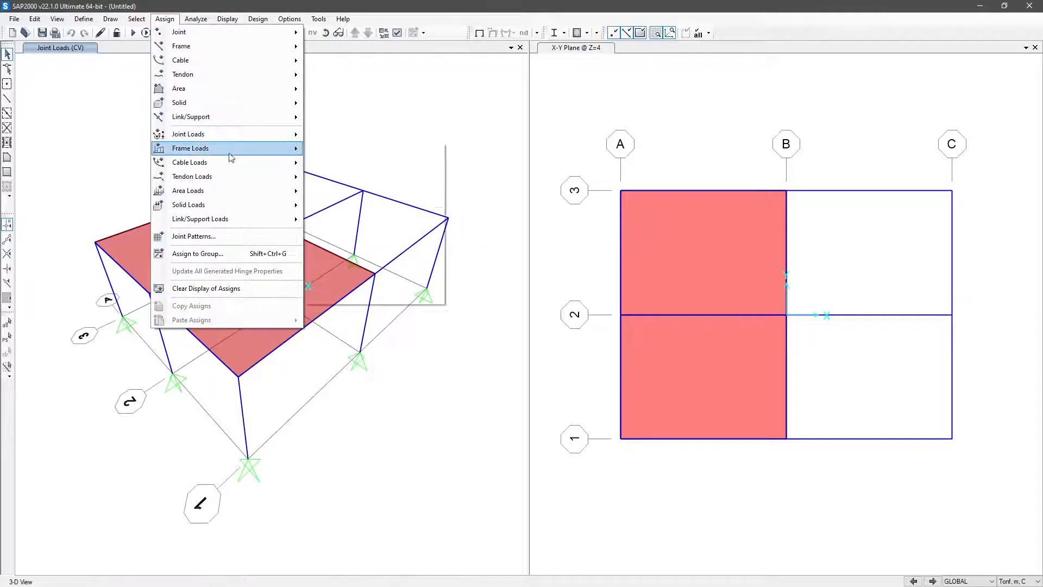
mouse_move(232, 147)
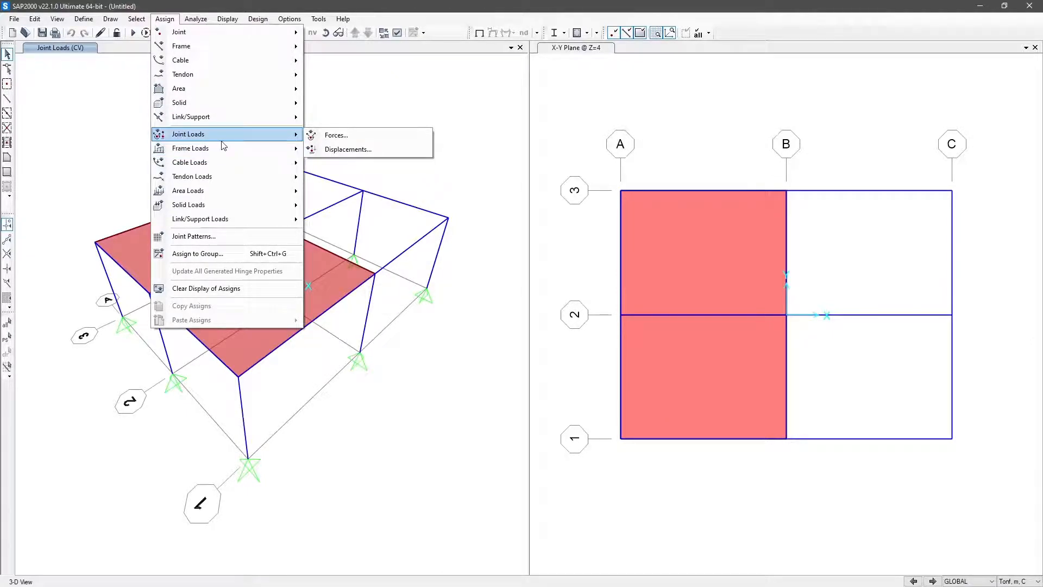
mouse_move(235, 196)
left_click(411, 135)
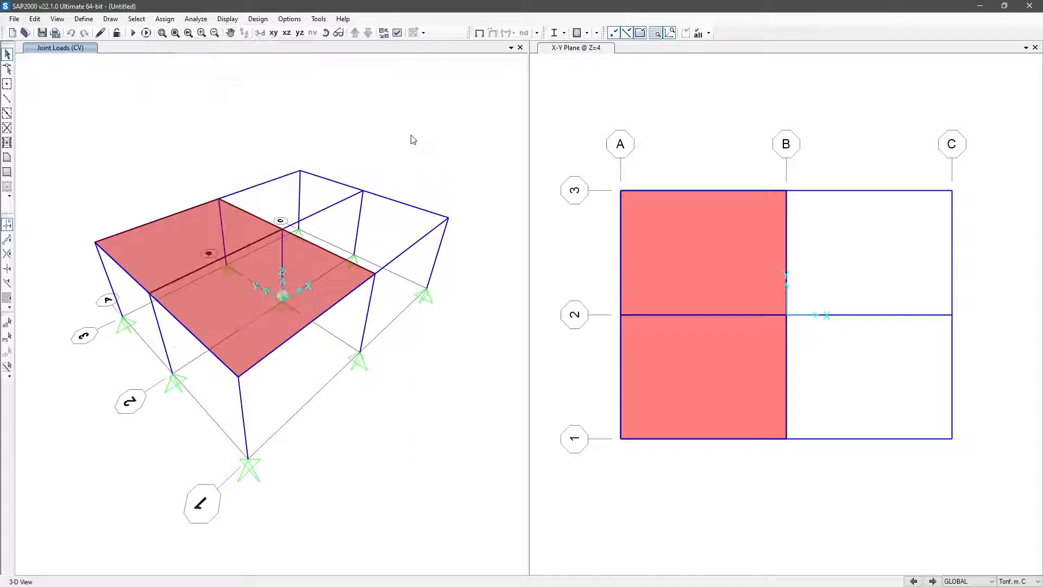
left_click_drag(445, 158, 575, 110)
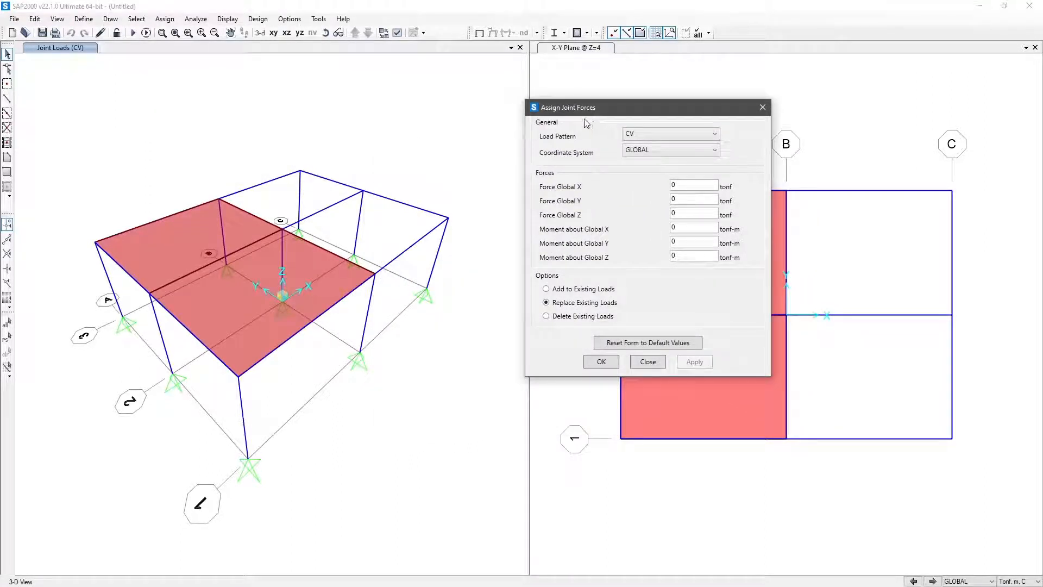
left_click_drag(581, 113, 571, 149)
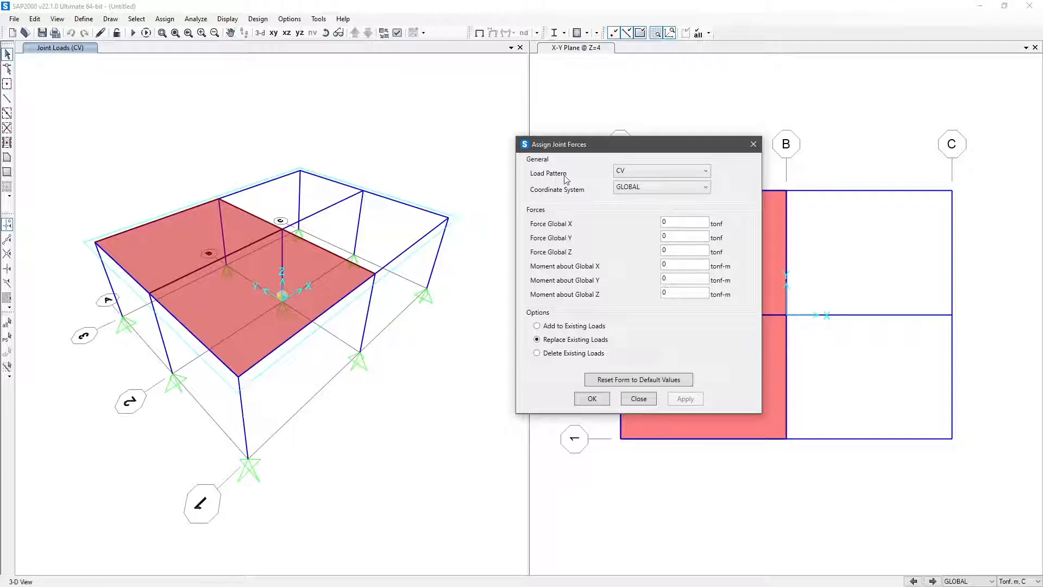
left_click(628, 171)
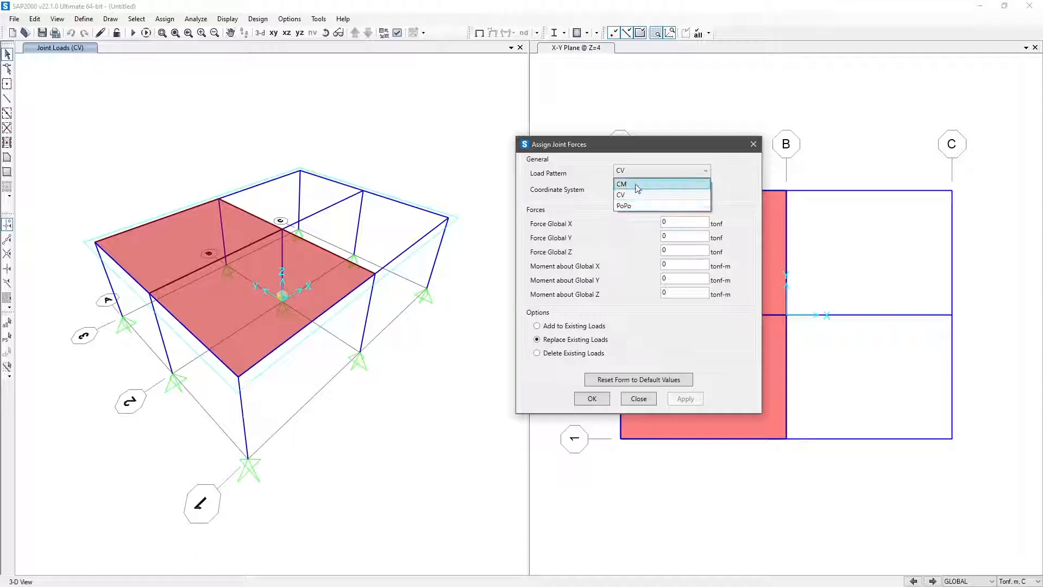
left_click(638, 188)
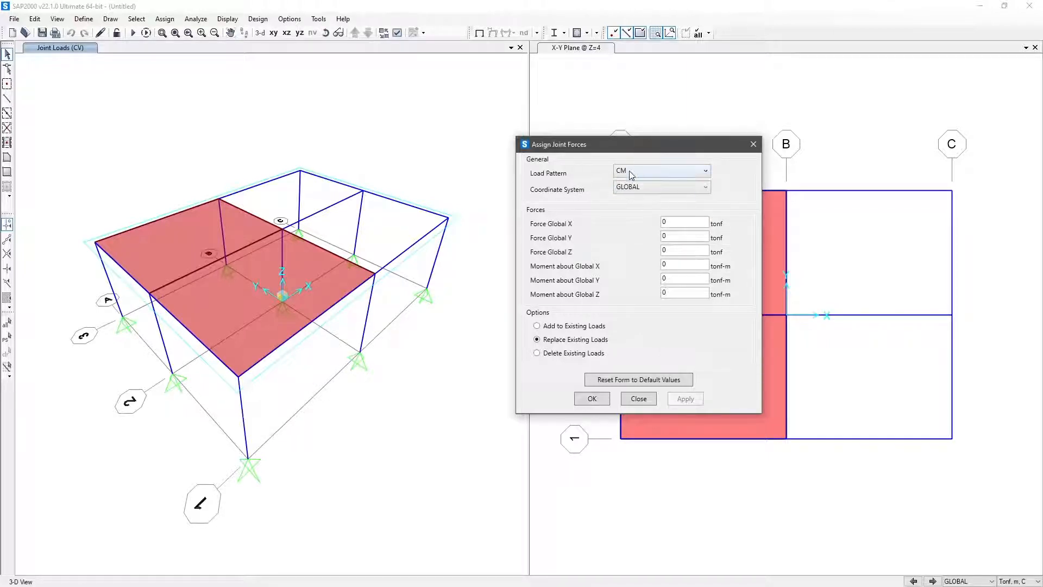
Step: Assign a CM Force 3 of -5 tonf in the Local coordinate system to the roof joint at grid C-1
left_click(448, 217)
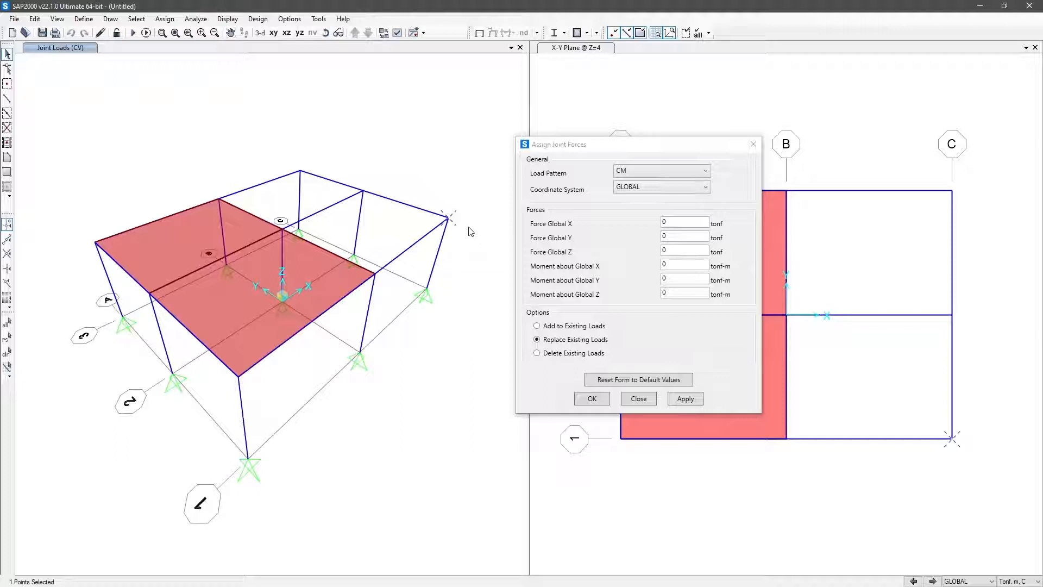
left_click(584, 206)
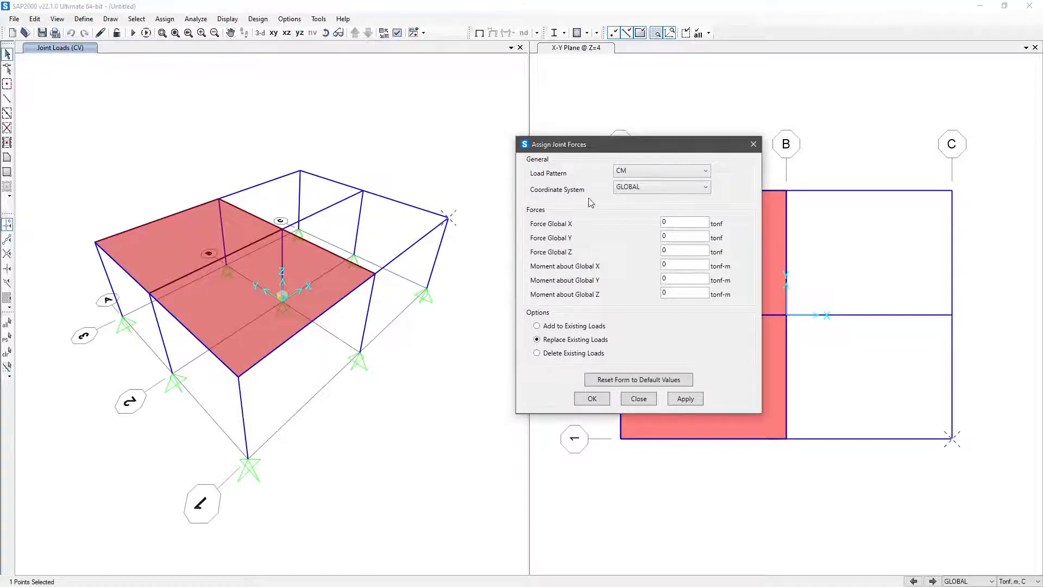
left_click(631, 190)
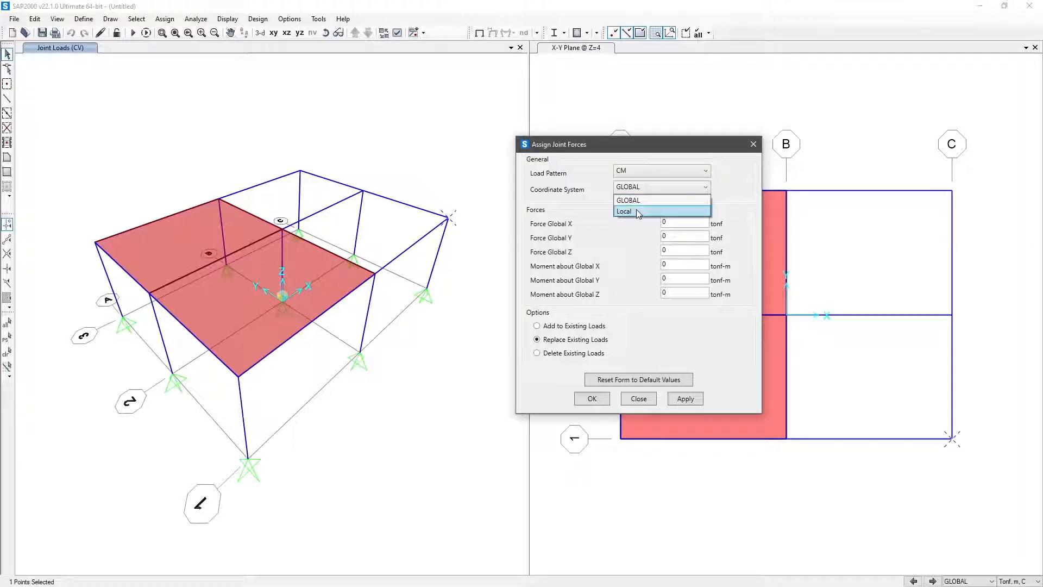
left_click(636, 211)
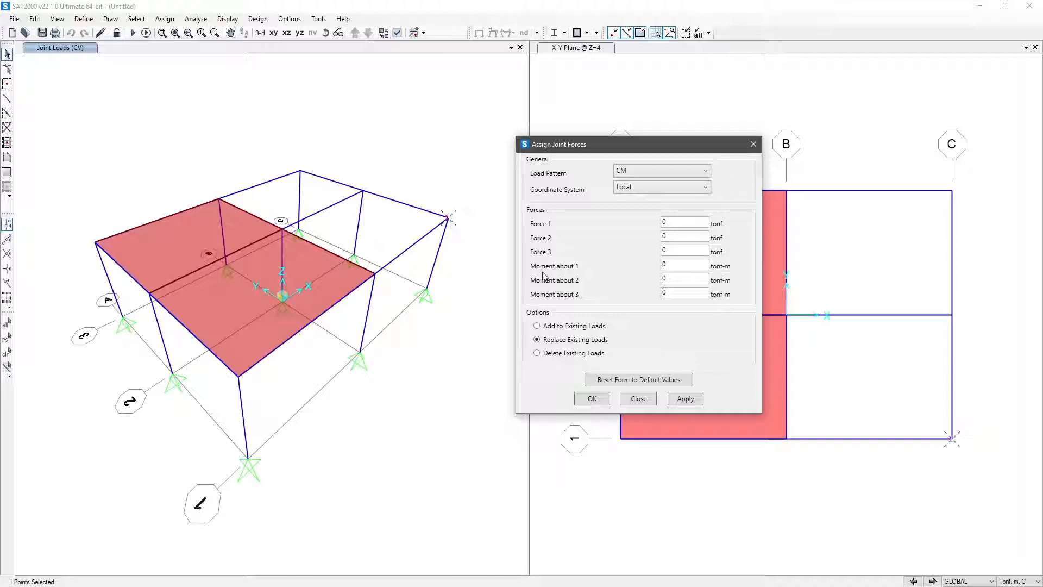
left_click(689, 252)
type("-5")
left_click(683, 399)
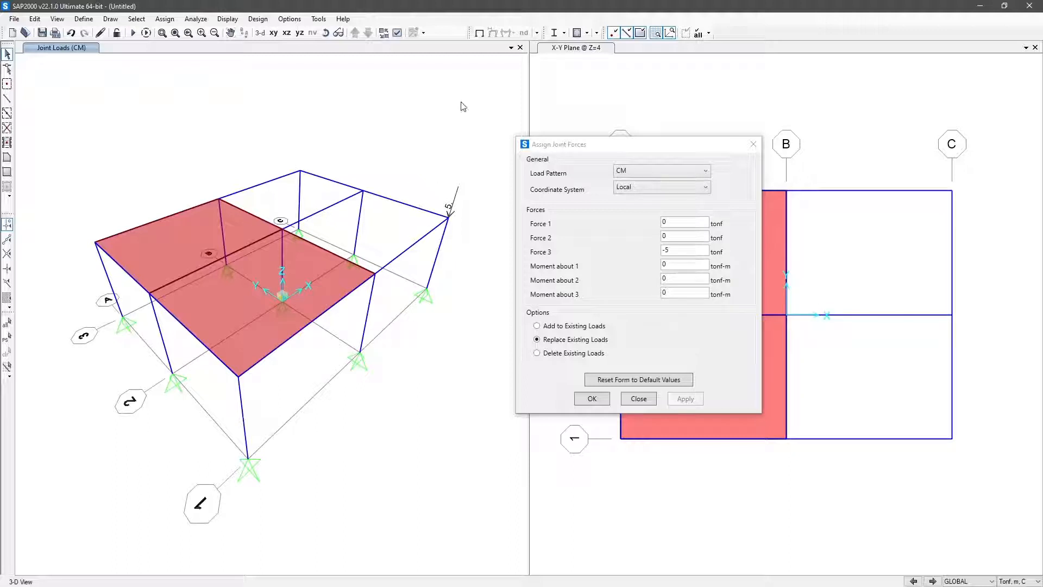
Step: Assign a CM Force Global Z of -5 tonf in the GLOBAL system to the roof joint at grid C-2
left_click(633, 188)
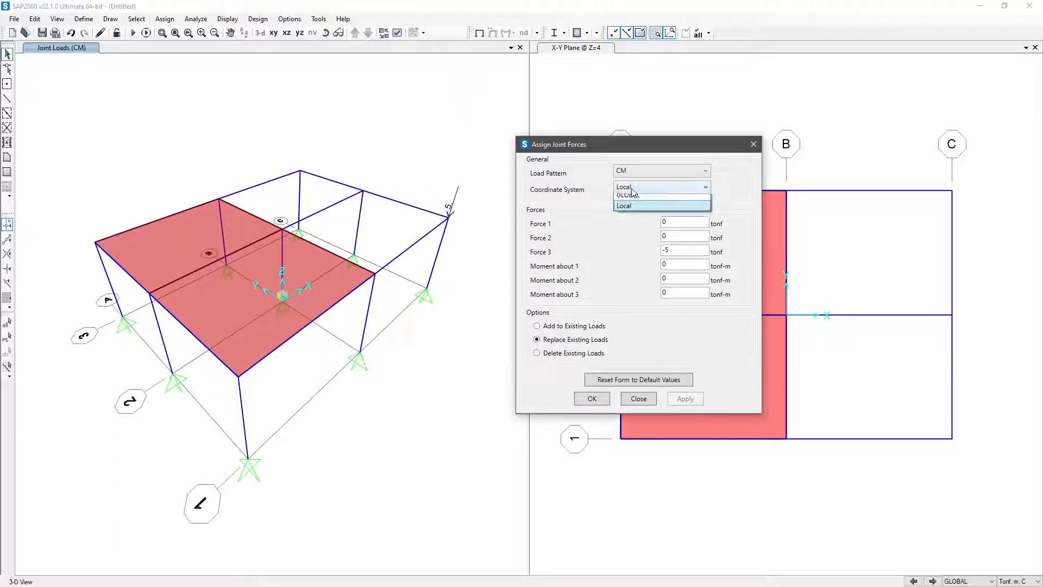
left_click(630, 200)
left_click(362, 191)
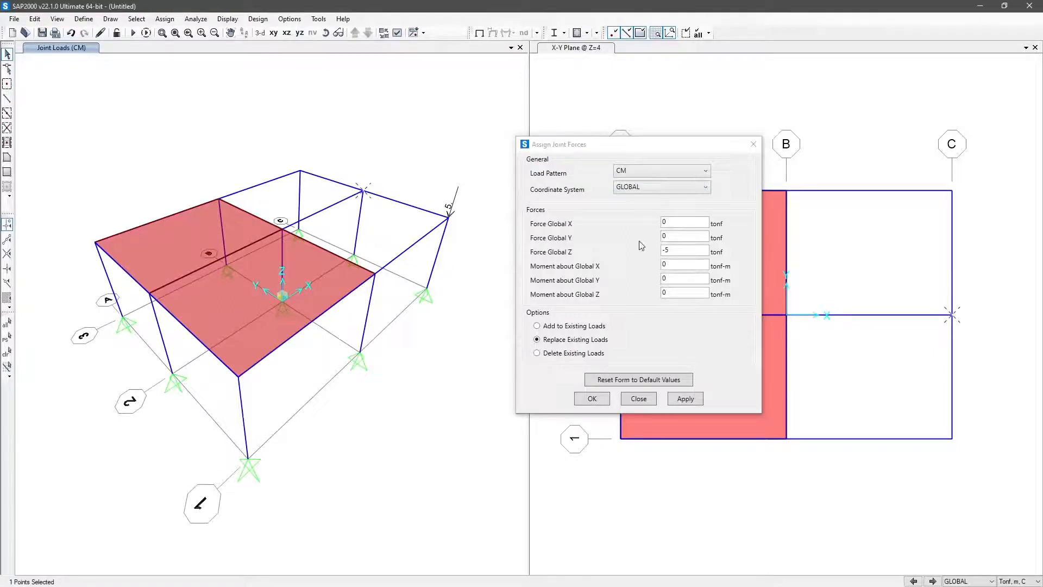
left_click(692, 400)
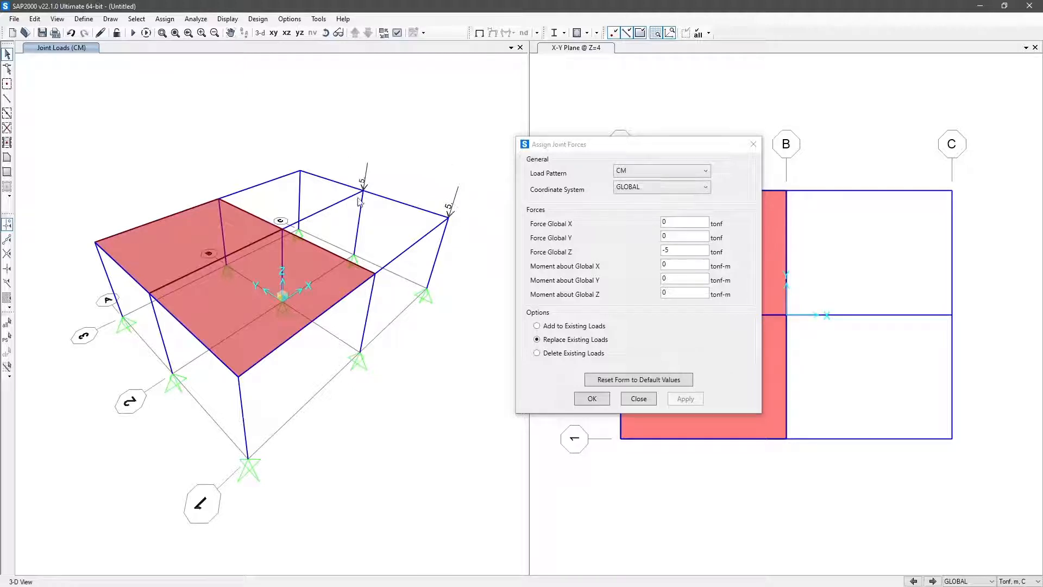
Step: Assign a CV Moment about Global Z of 3 tonf-m, with Force Global Z 0, to the roof joints at B-3 and C-3
left_click(654, 171)
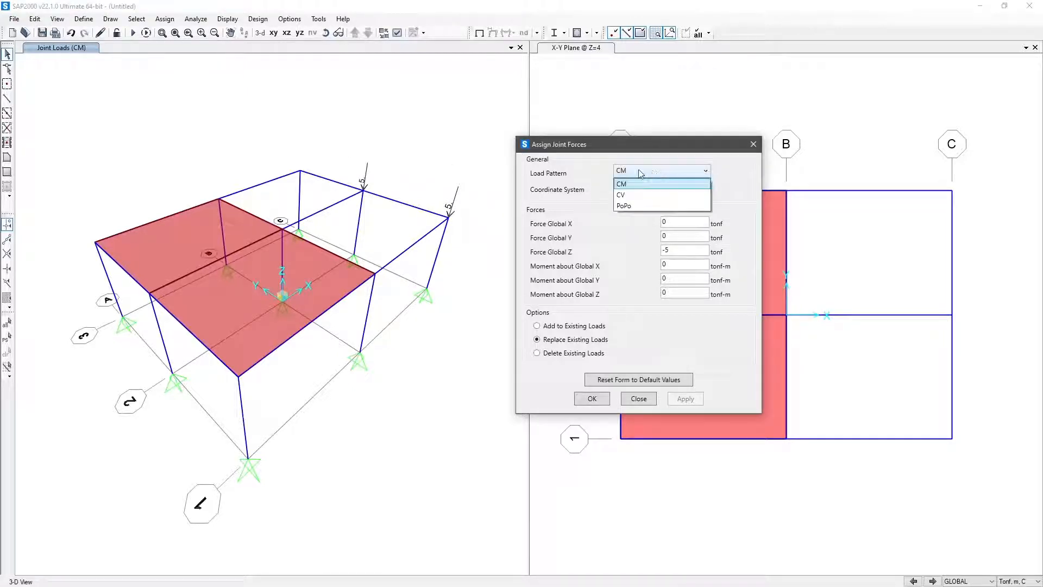
left_click(634, 195)
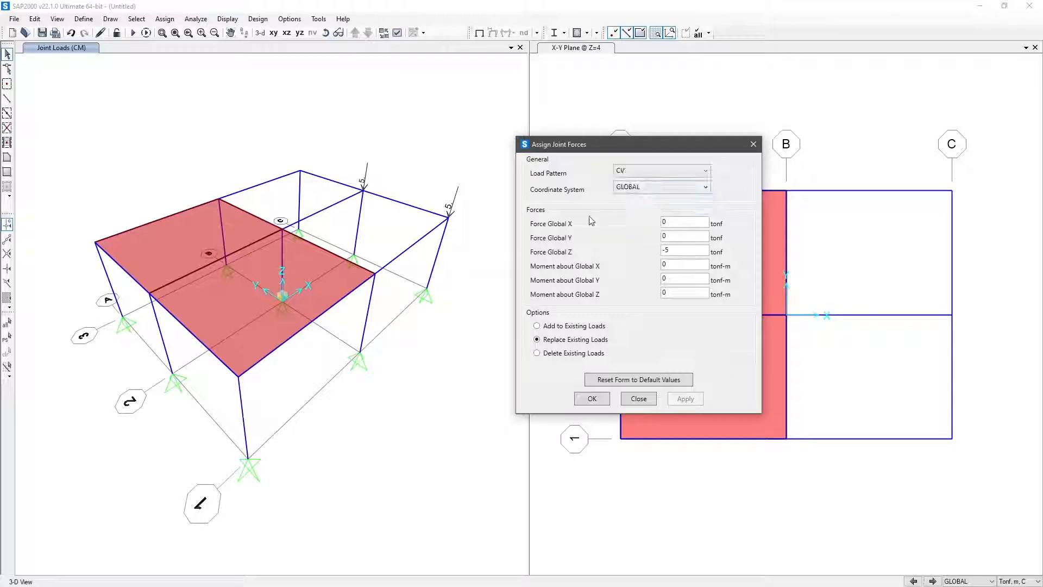
double_click(667, 250)
type("0")
left_click(302, 166)
left_click(219, 199)
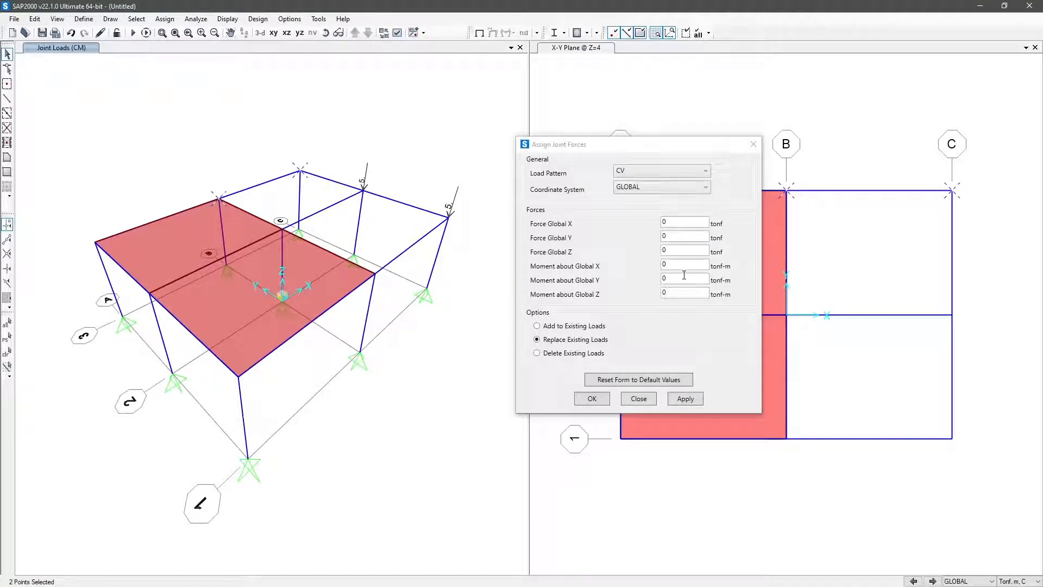
left_click(679, 291)
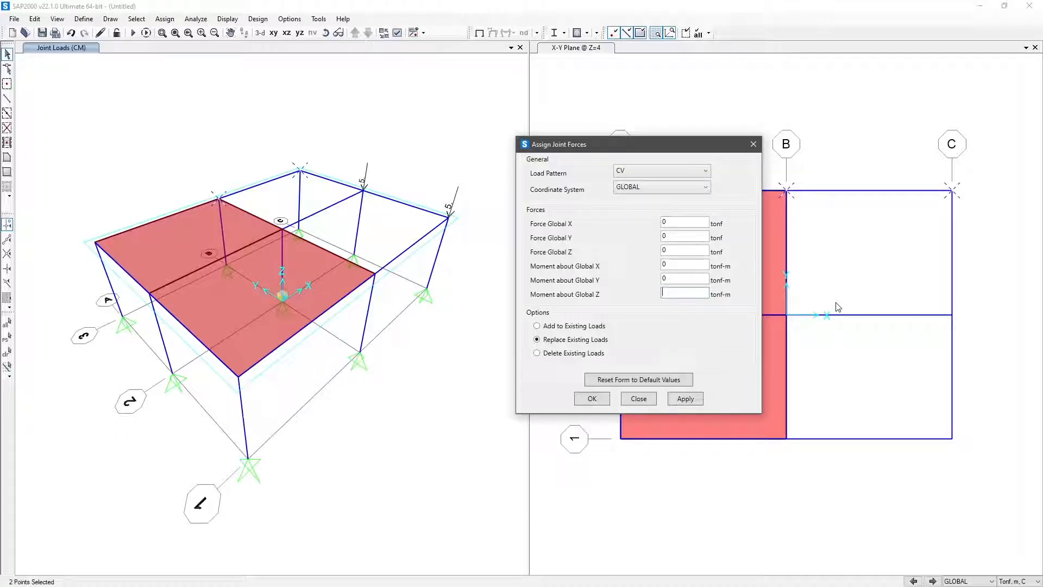
left_click(684, 399)
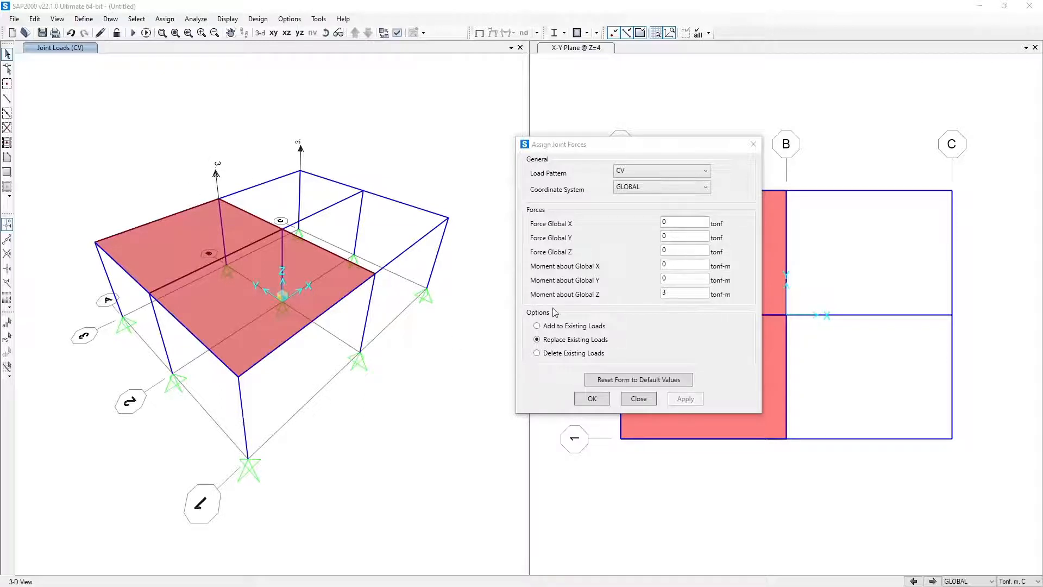
Step: Delete the CV joint loads from the roof joints at B-3 and C-3 and close the joint force assignment
left_click(293, 234)
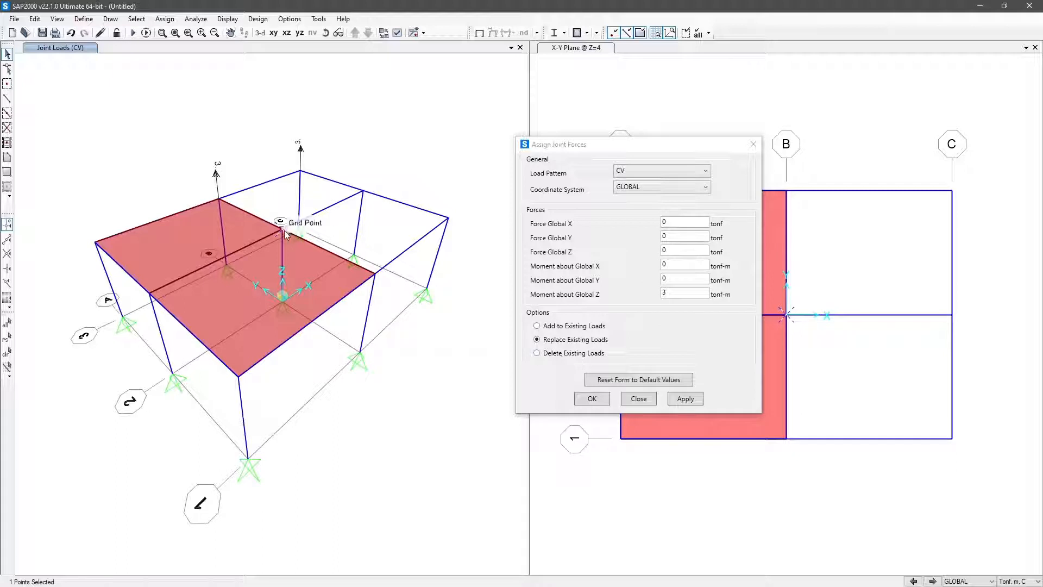
left_click(283, 230)
left_click_drag(172, 130, 322, 208)
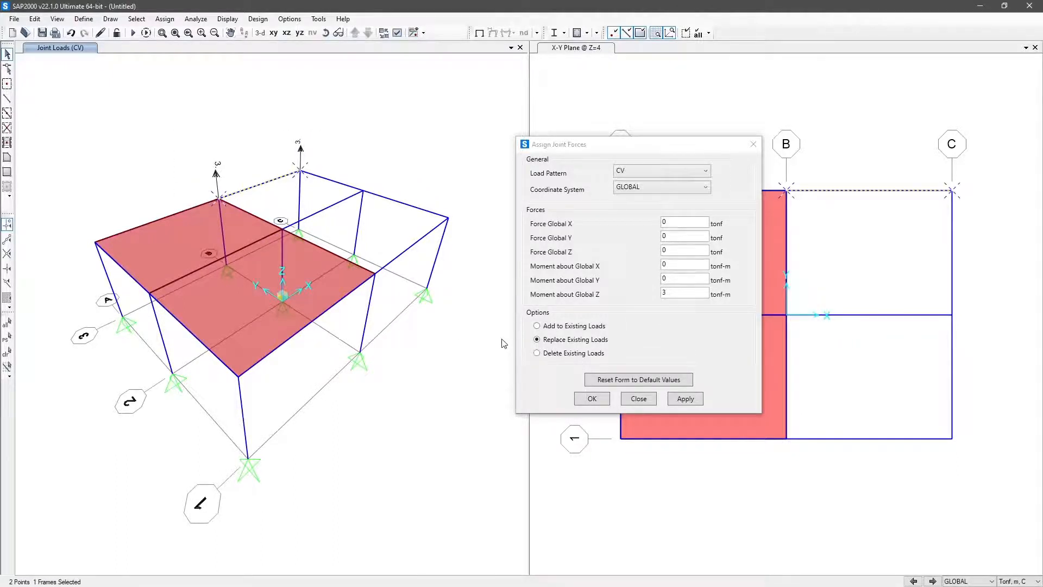
left_click(243, 226)
left_click(561, 143)
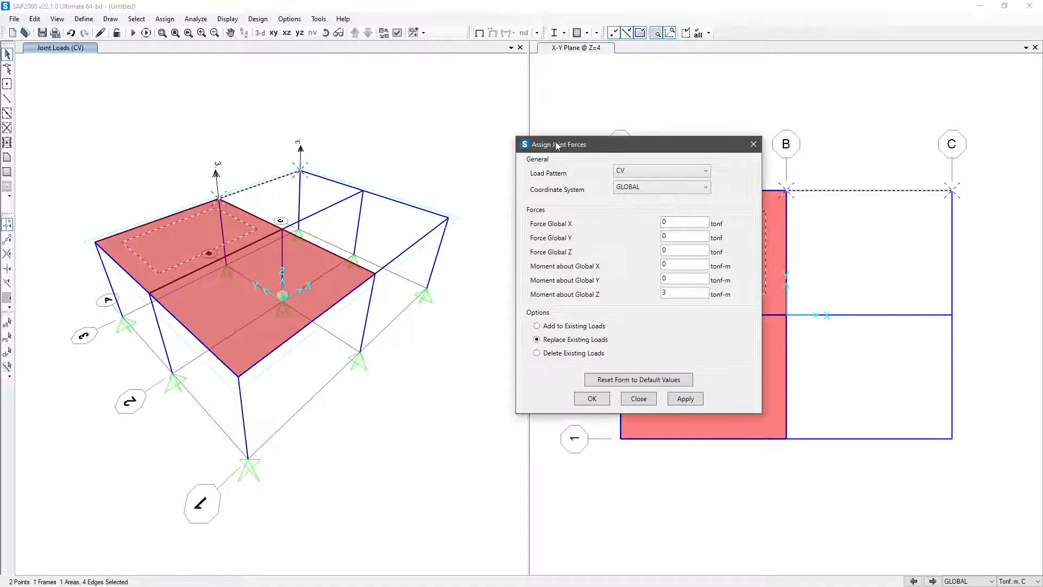
left_click(574, 353)
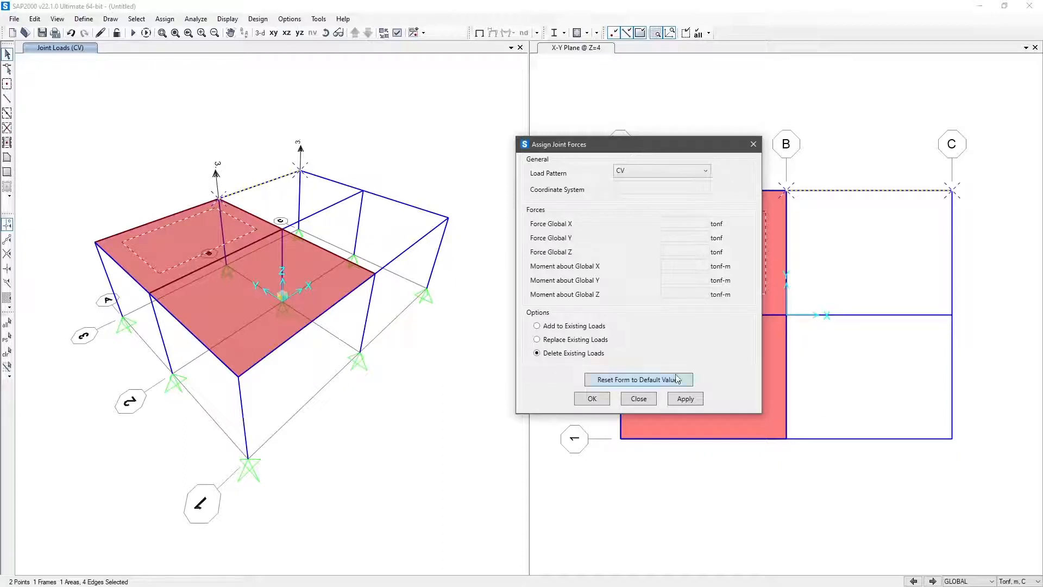
left_click(685, 399)
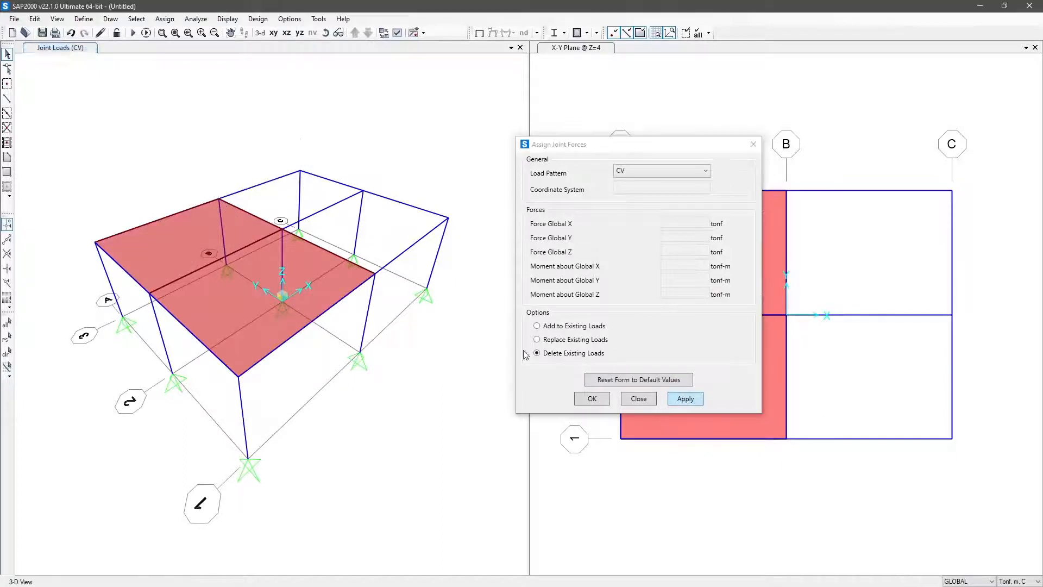
left_click(645, 402)
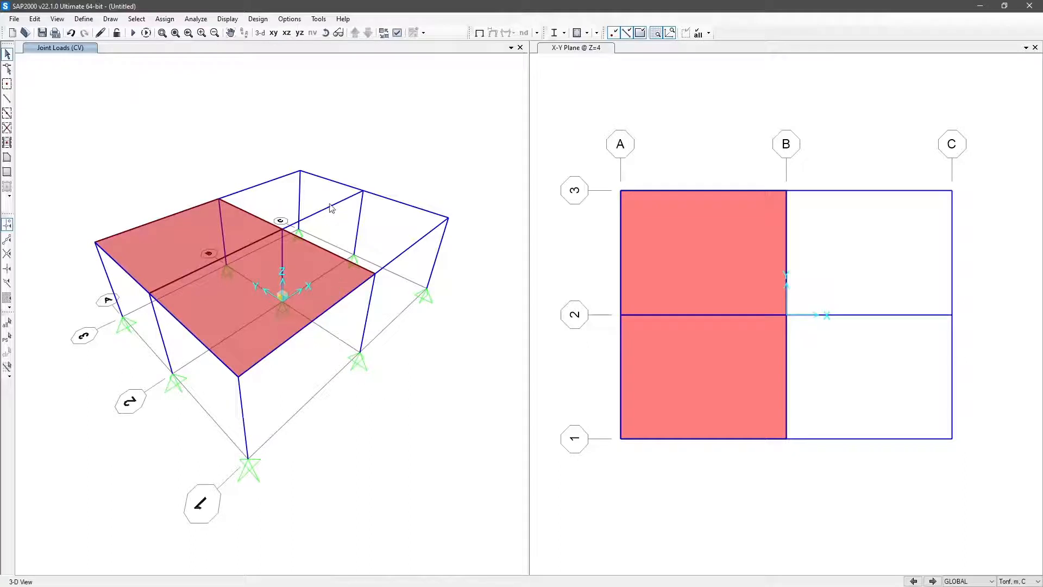
Step: Inspect the loads assigned to the roof joint at C-3
right_click(300, 170)
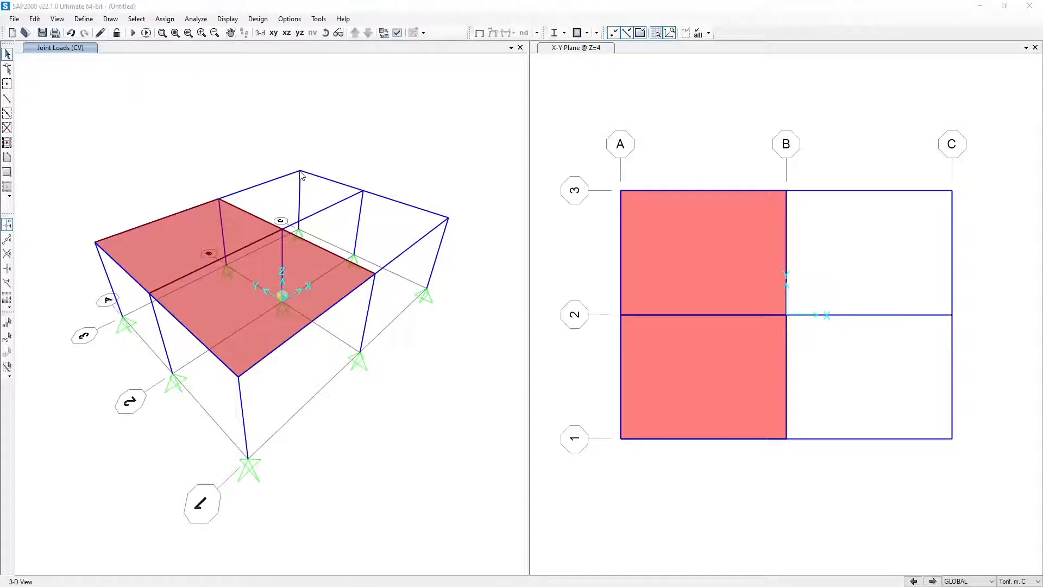
left_click_drag(384, 146, 663, 146)
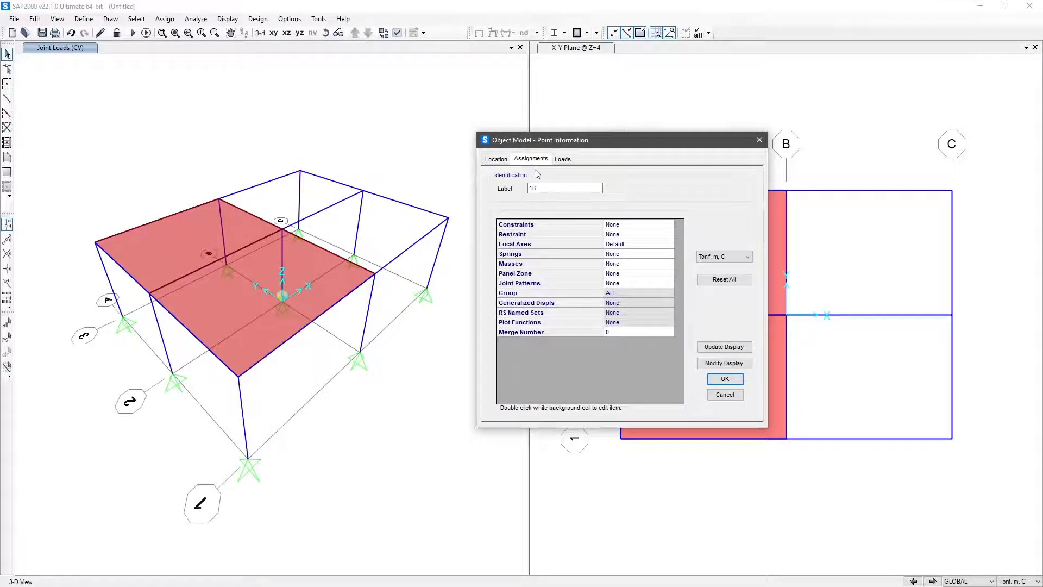
left_click(563, 159)
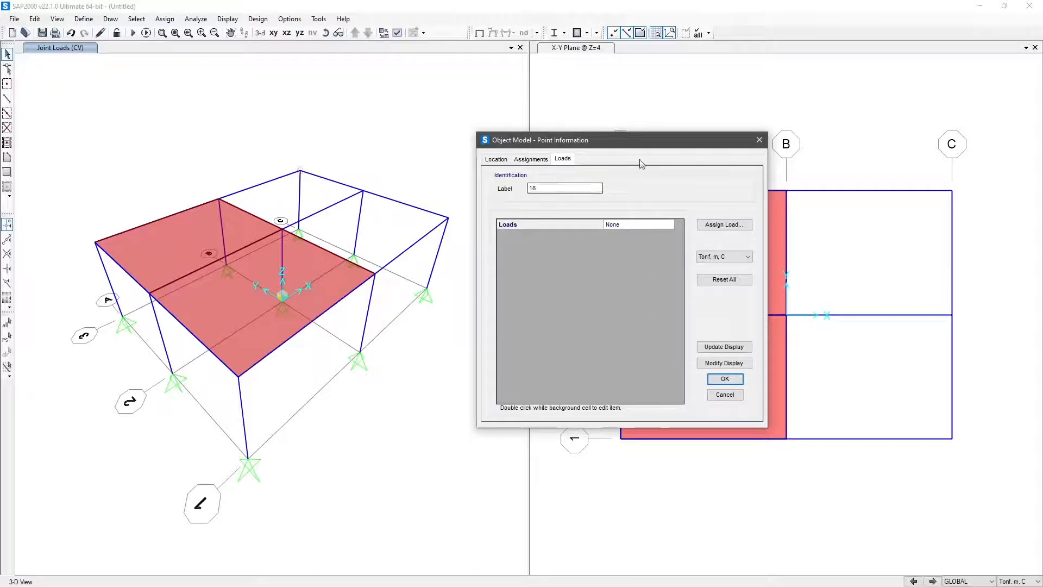
left_click(759, 141)
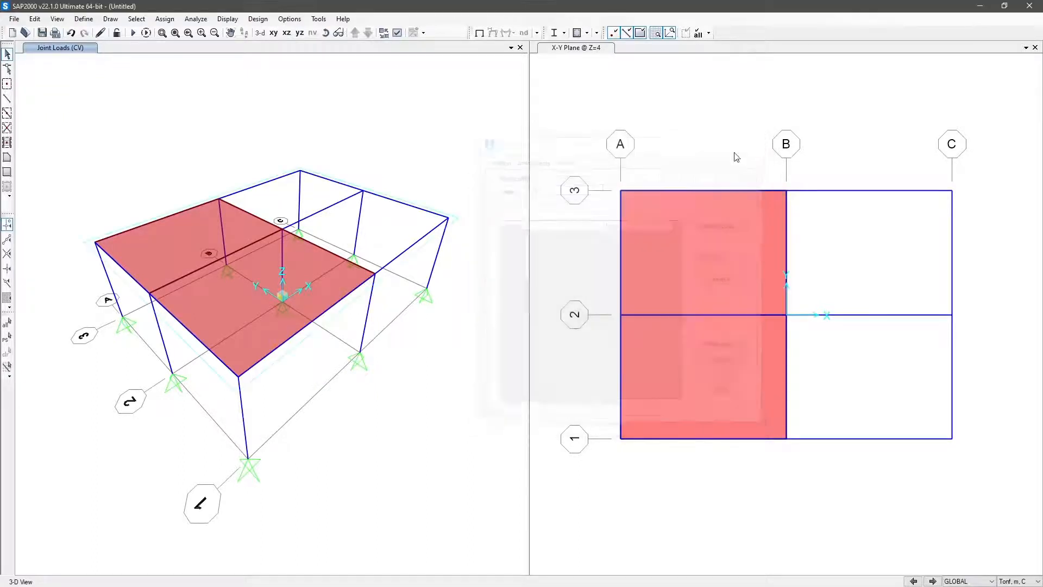
Step: Inspect the loads on the roof joint at C-2 with the units switched to Kgf, cm, C
right_click(366, 193)
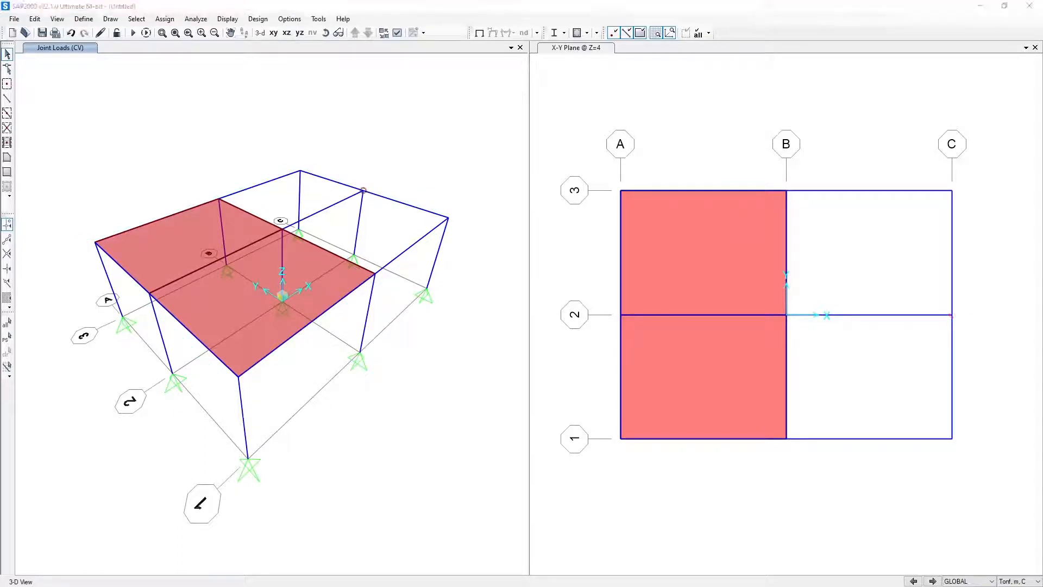
left_click_drag(540, 149, 676, 155)
left_click(565, 172)
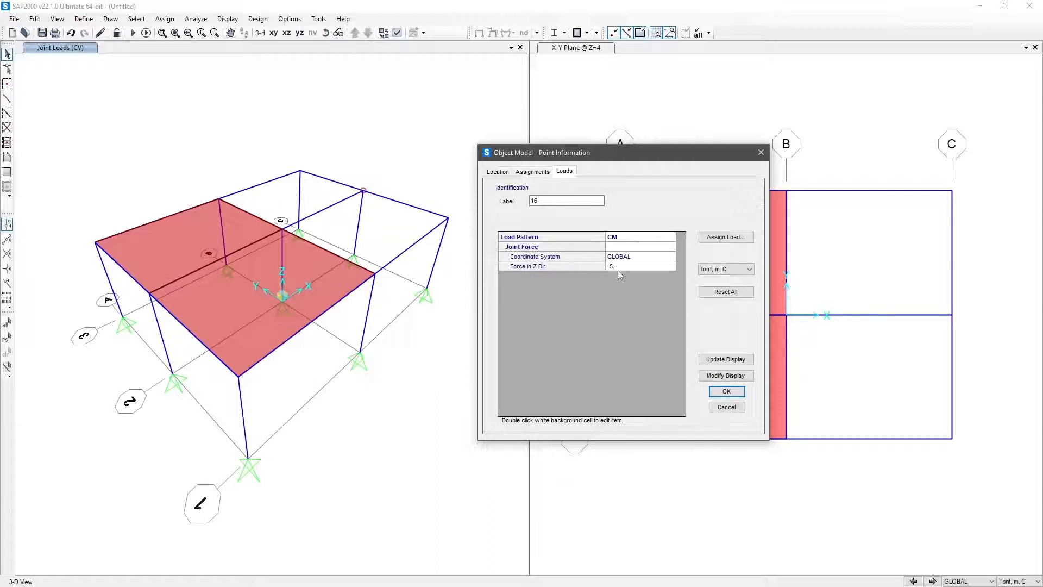
left_click(723, 270)
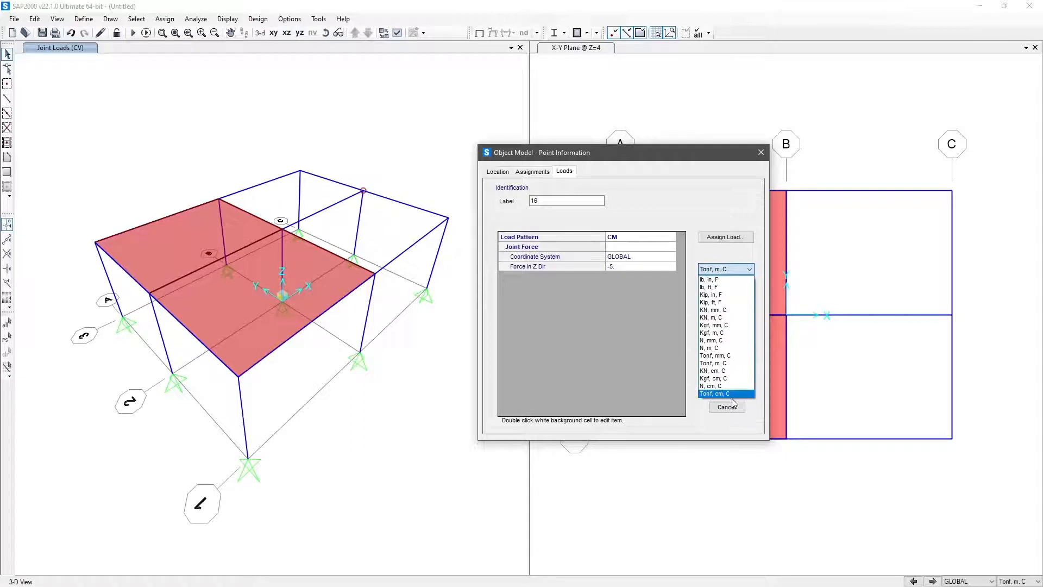
left_click(716, 378)
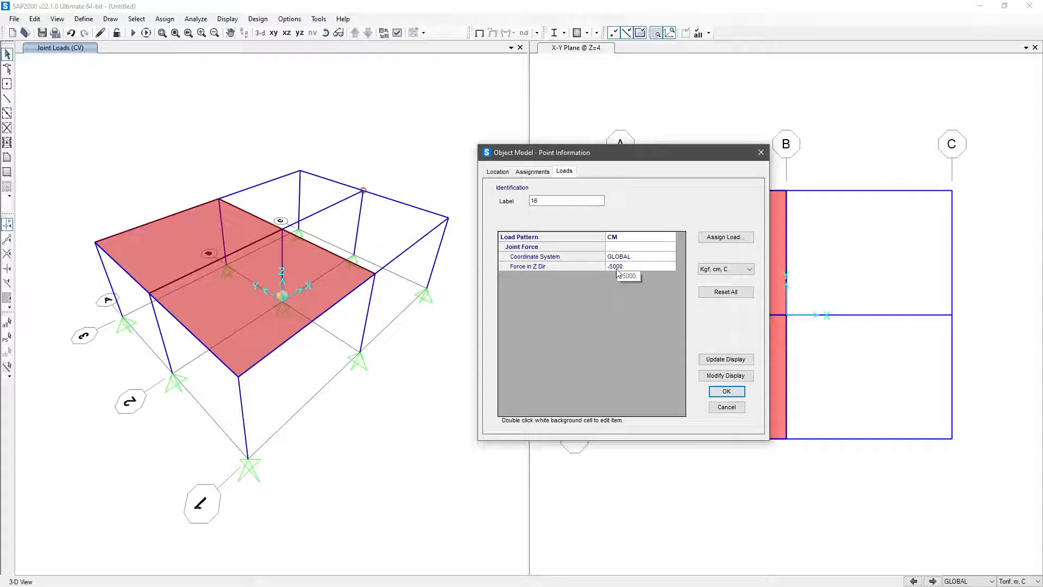
left_click(727, 391)
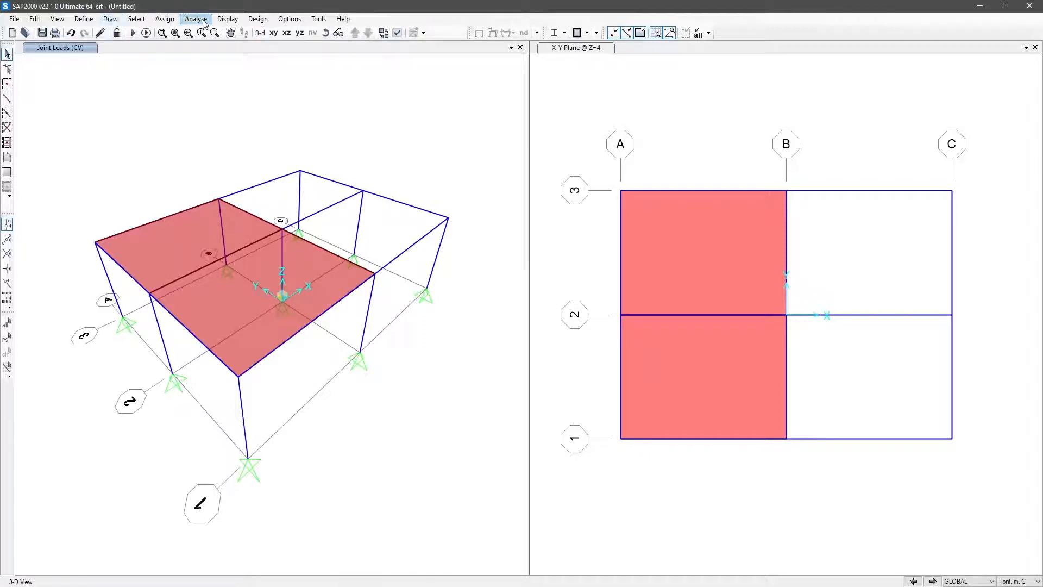
left_click(173, 19)
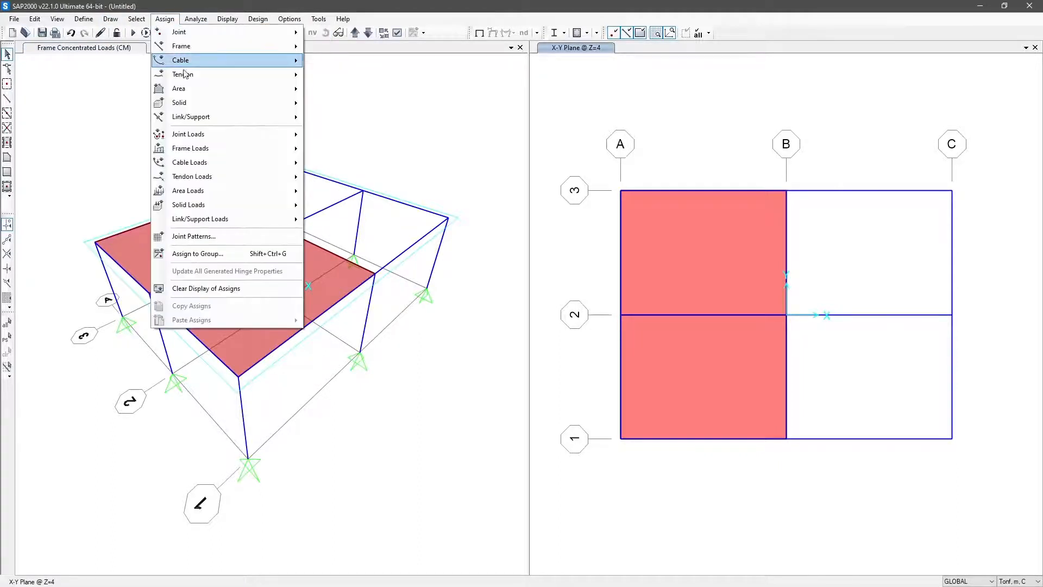
mouse_move(229, 148)
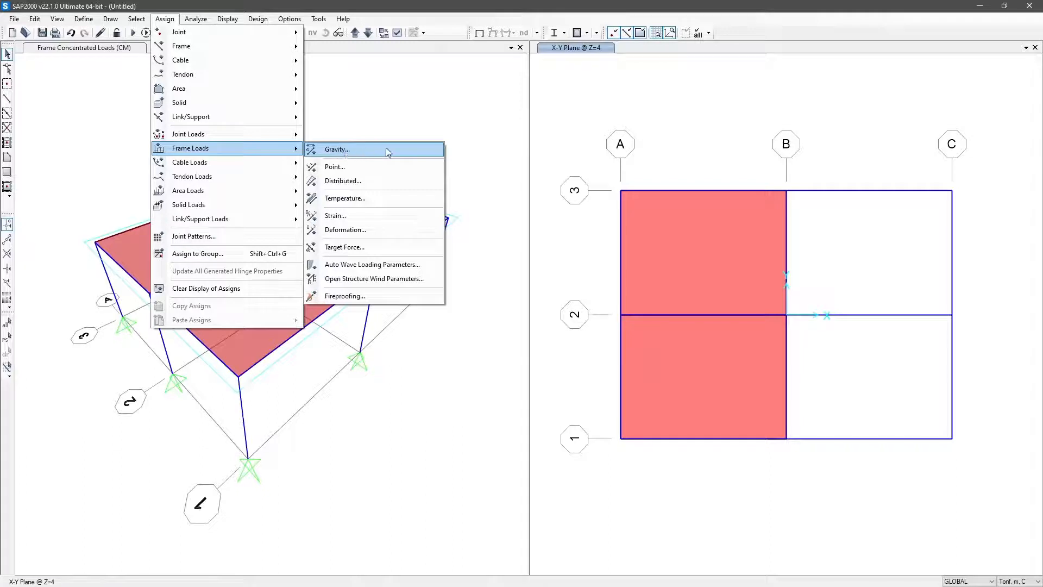
left_click(395, 101)
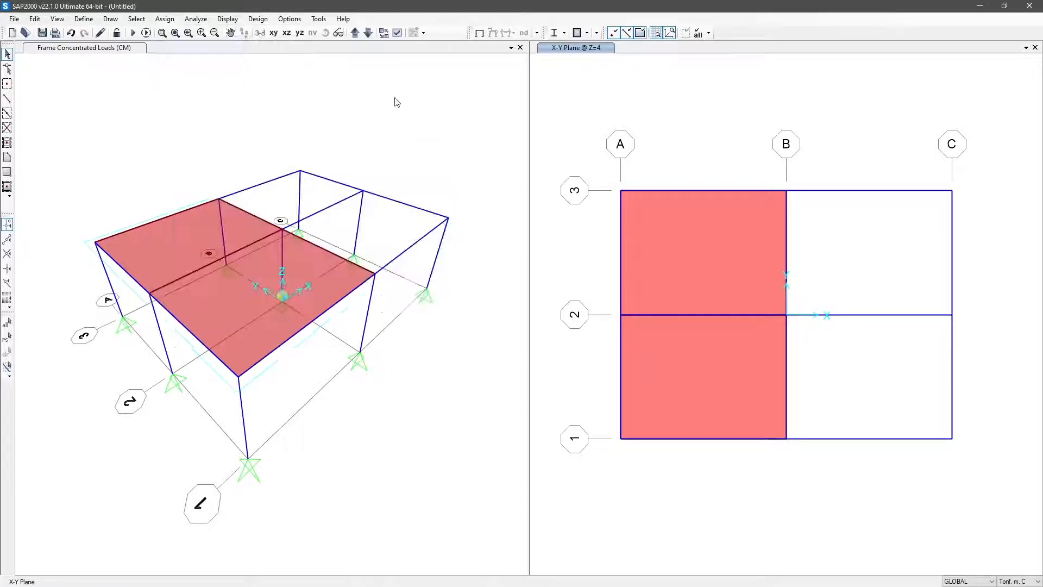
Step: Review the self weight multiplier of the PoPo load pattern in the load pattern definitions
left_click(84, 20)
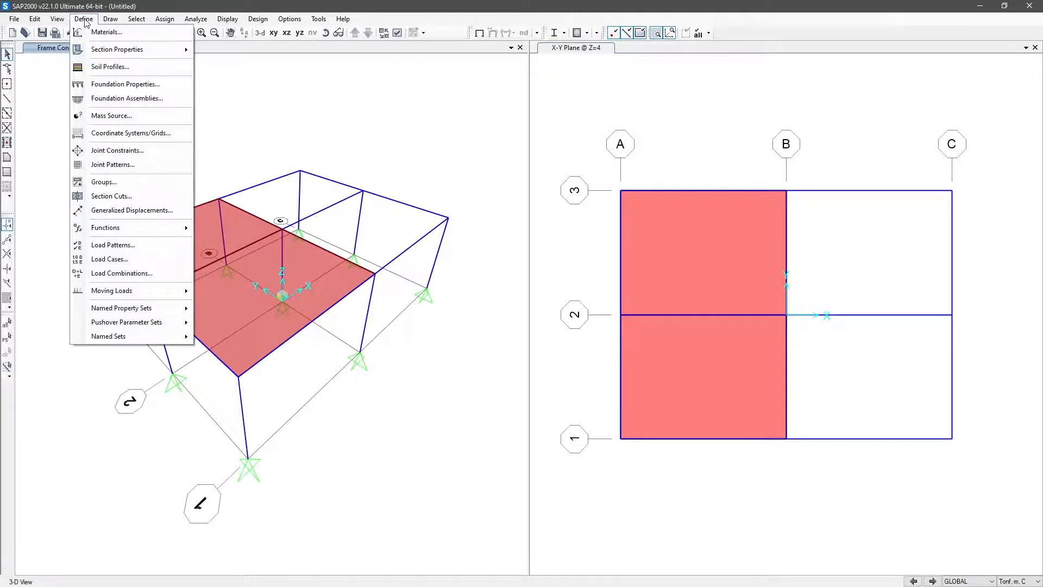
left_click(155, 244)
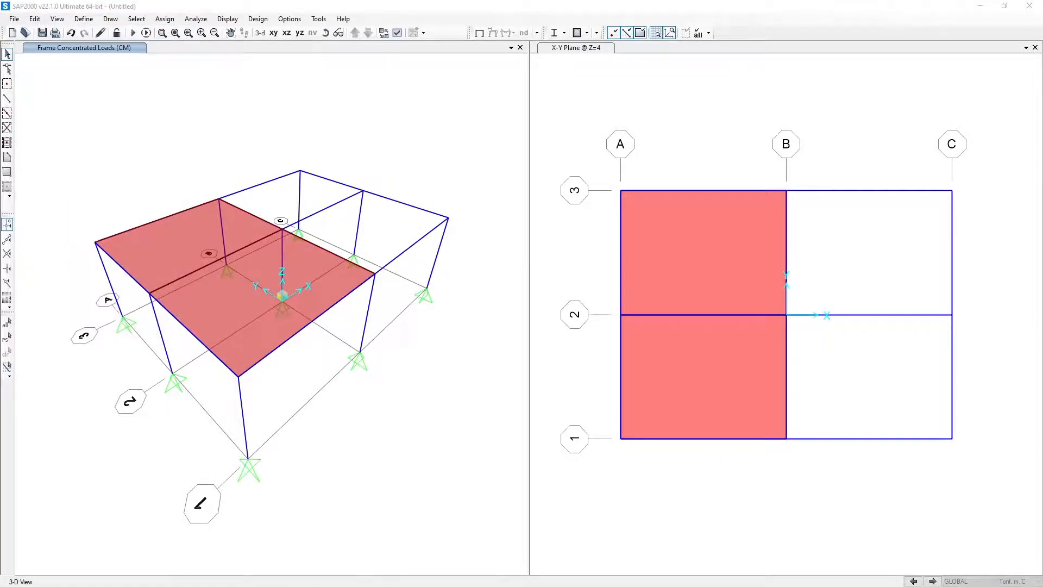
left_click(561, 249)
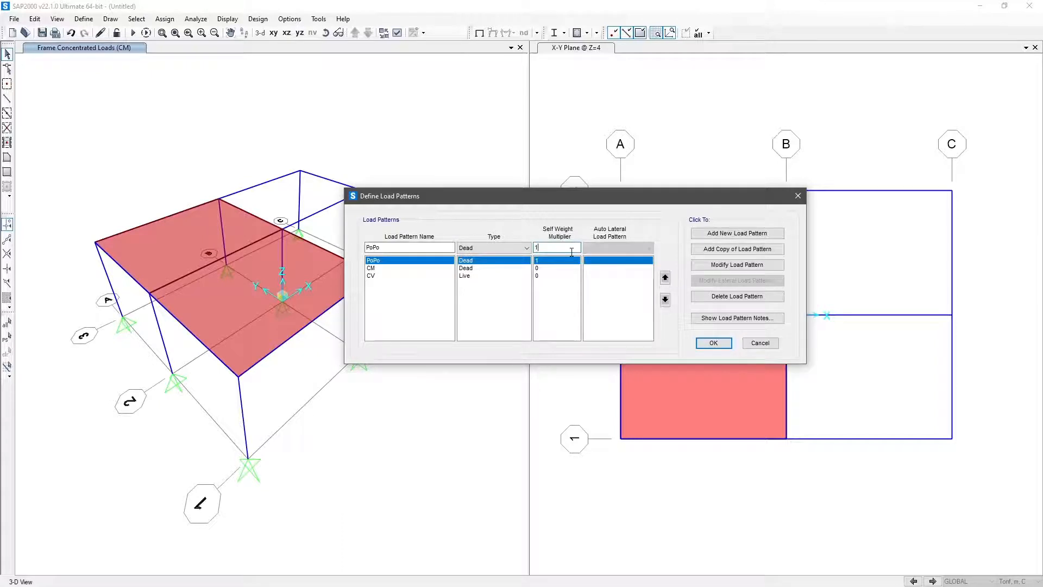
left_click(715, 344)
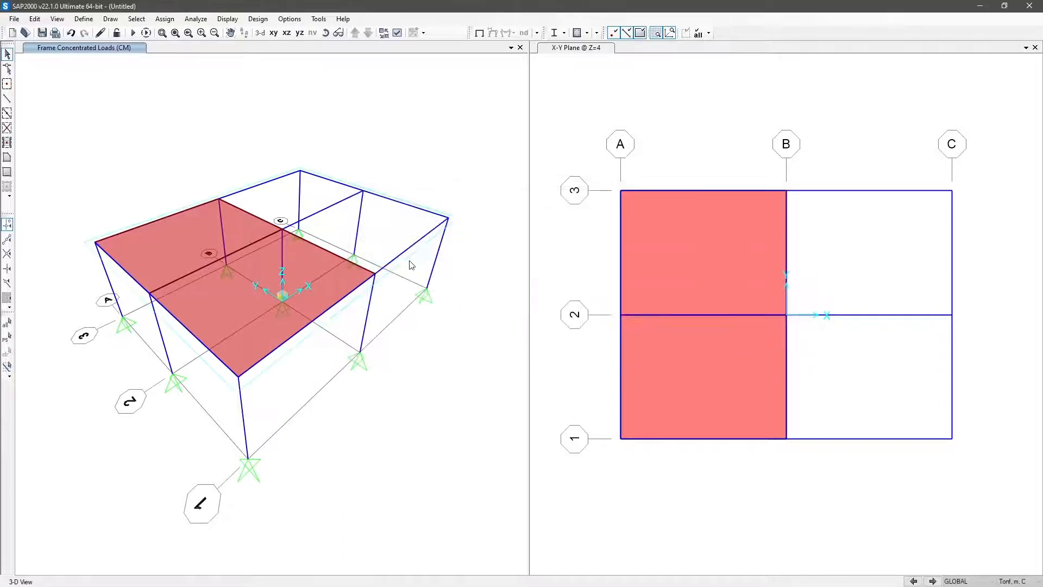
left_click(164, 19)
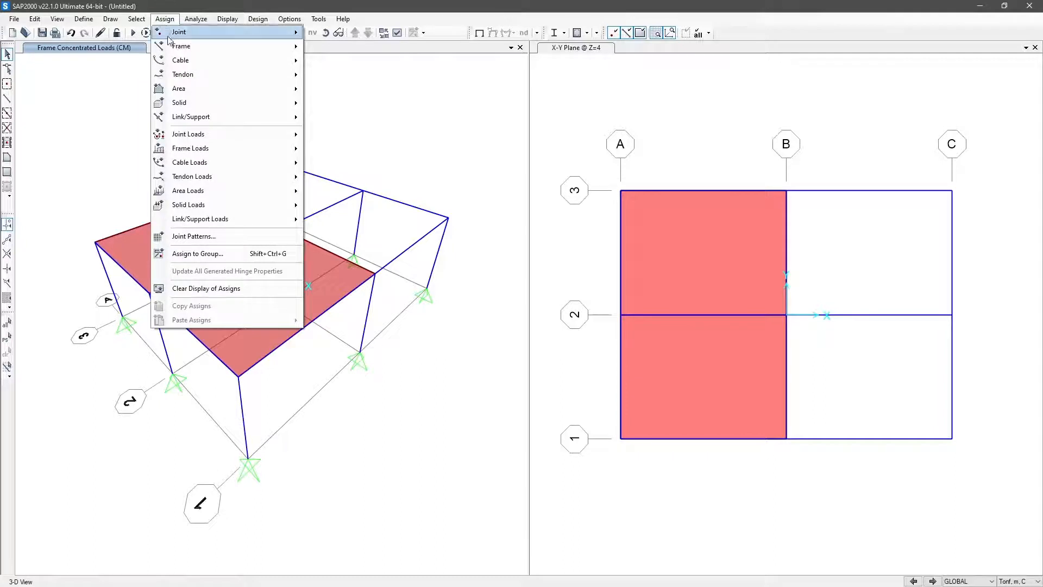
mouse_move(271, 148)
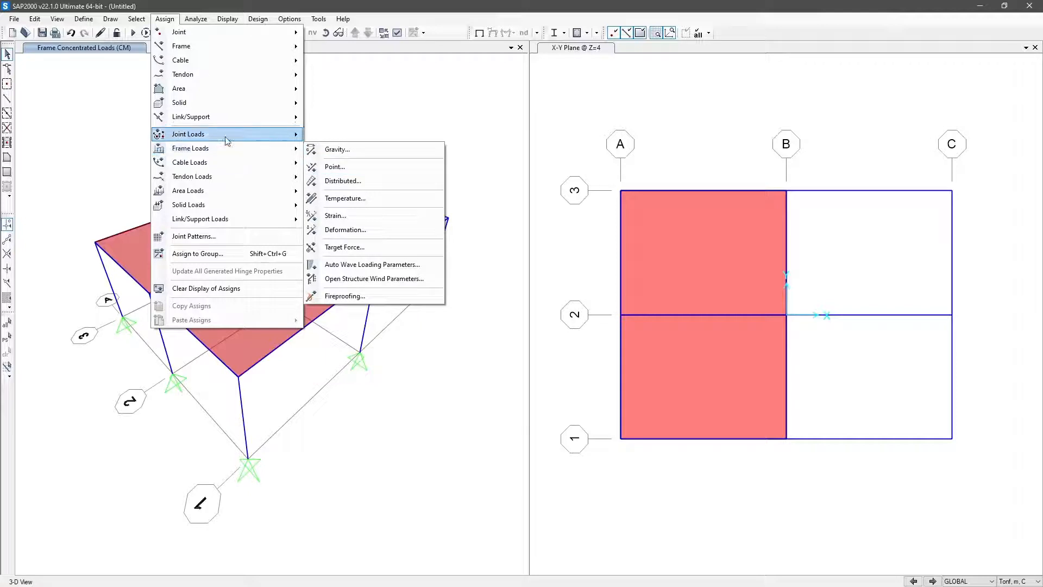
mouse_move(218, 135)
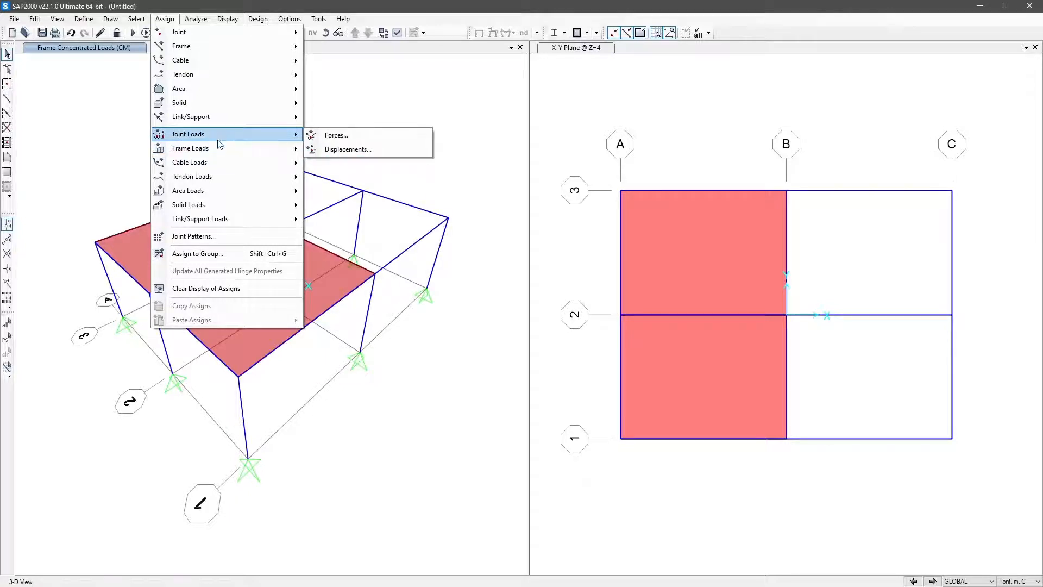
left_click(409, 123)
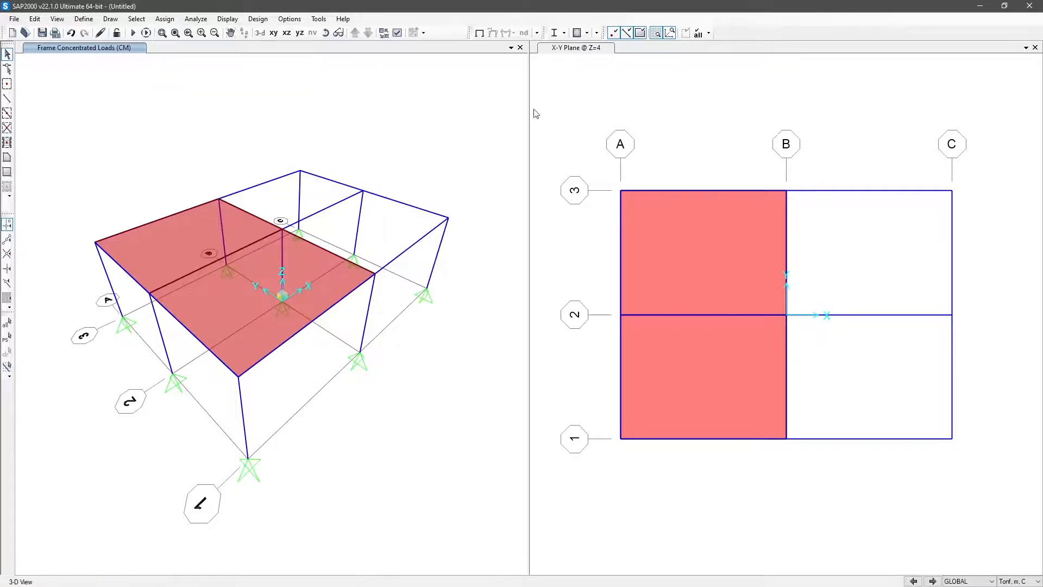
left_click(444, 209)
left_click(363, 190)
left_click_drag(289, 137, 322, 189)
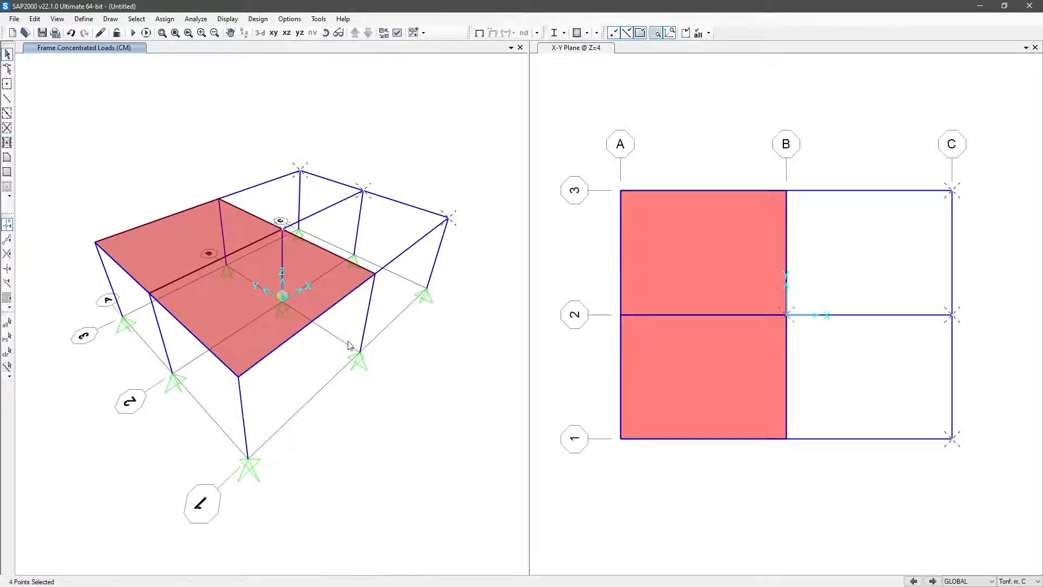
key("ctrl+q")
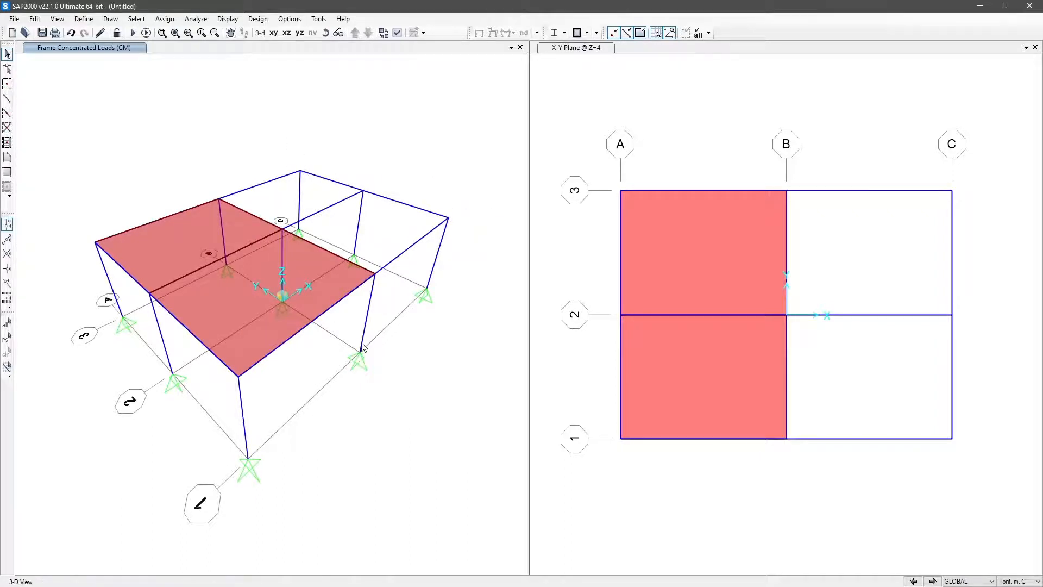
Step: Open the frame point load assignment for the roof beam on grid line 1 between A and B
left_click(299, 331)
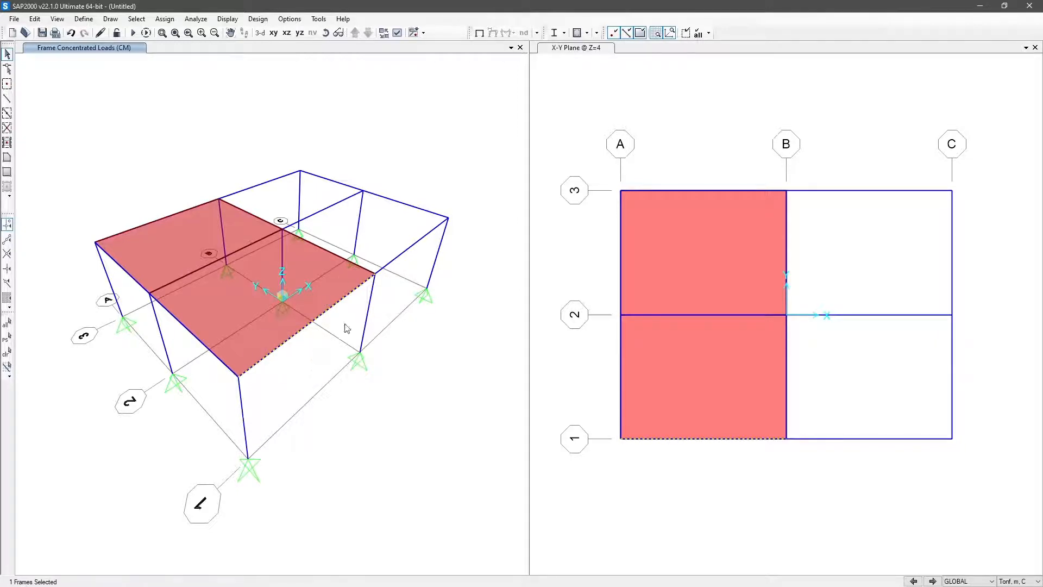
left_click(165, 19)
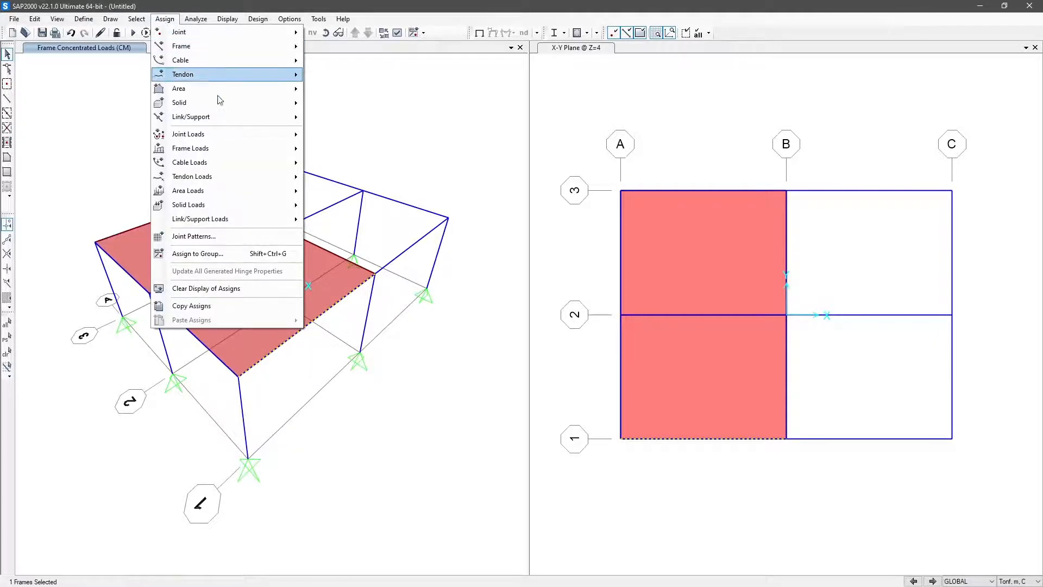
mouse_move(296, 149)
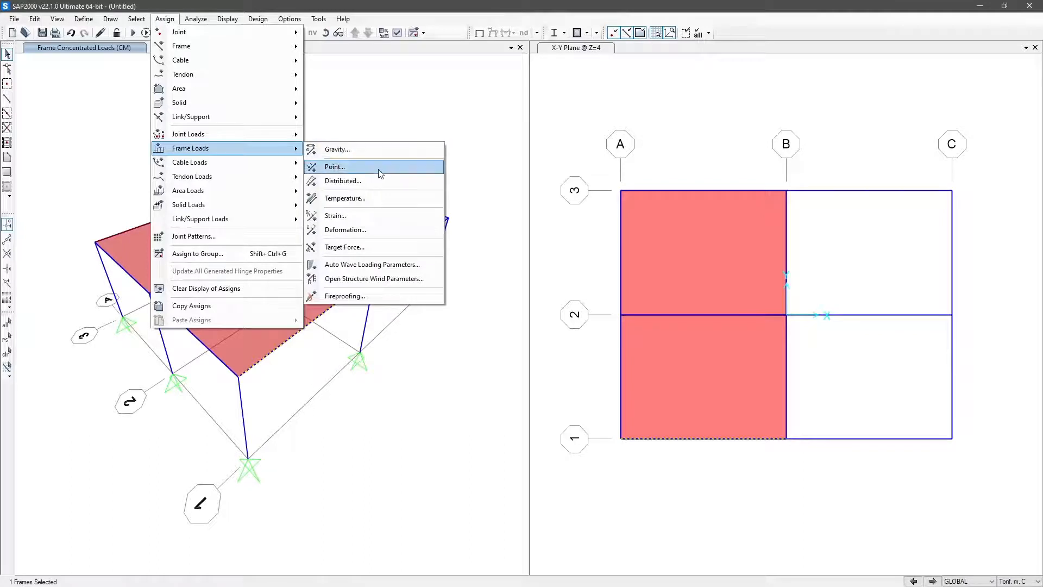
left_click(351, 169)
left_click_drag(420, 191, 525, 150)
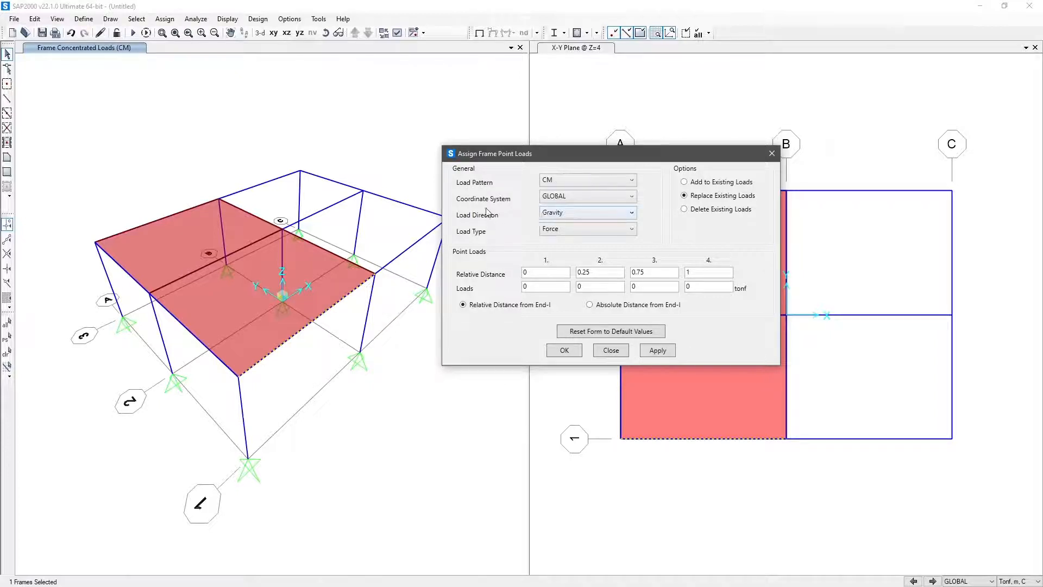
Step: Review the coordinate system, load direction and load type options for the CM point load, keeping GLOBAL, Gravity and Force
left_click(569, 199)
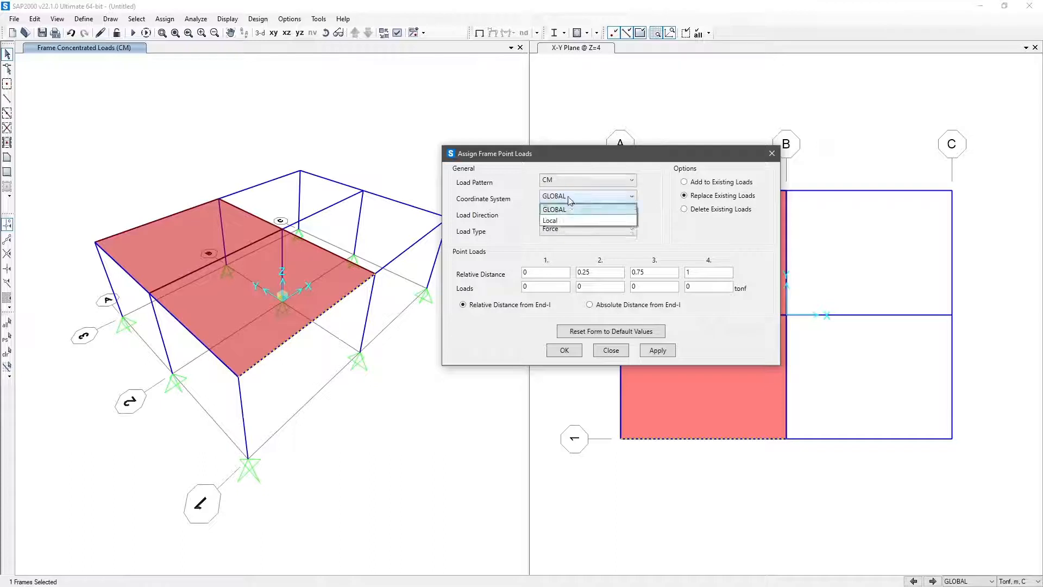
left_click(569, 200)
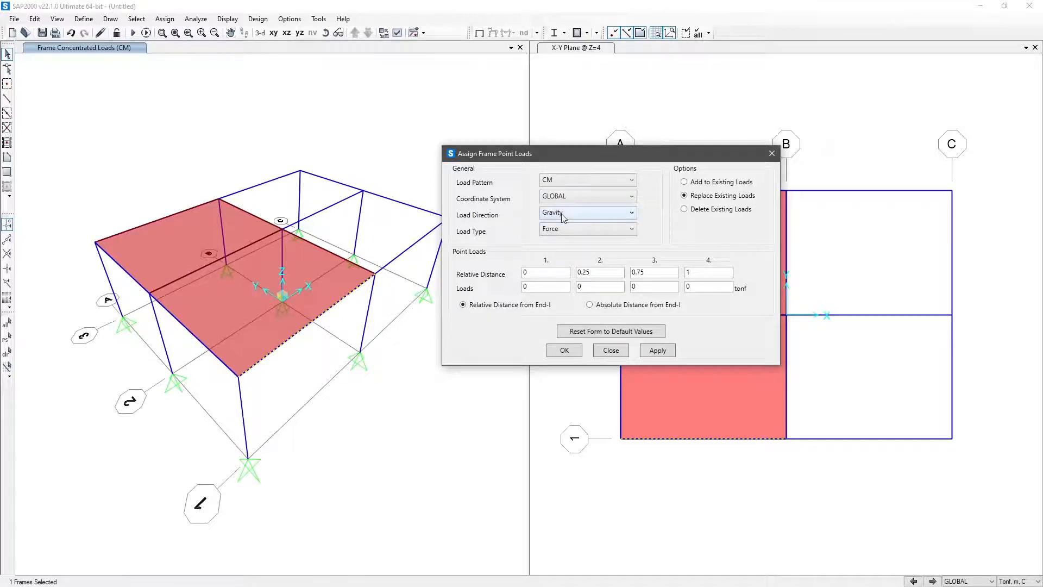
left_click(562, 216)
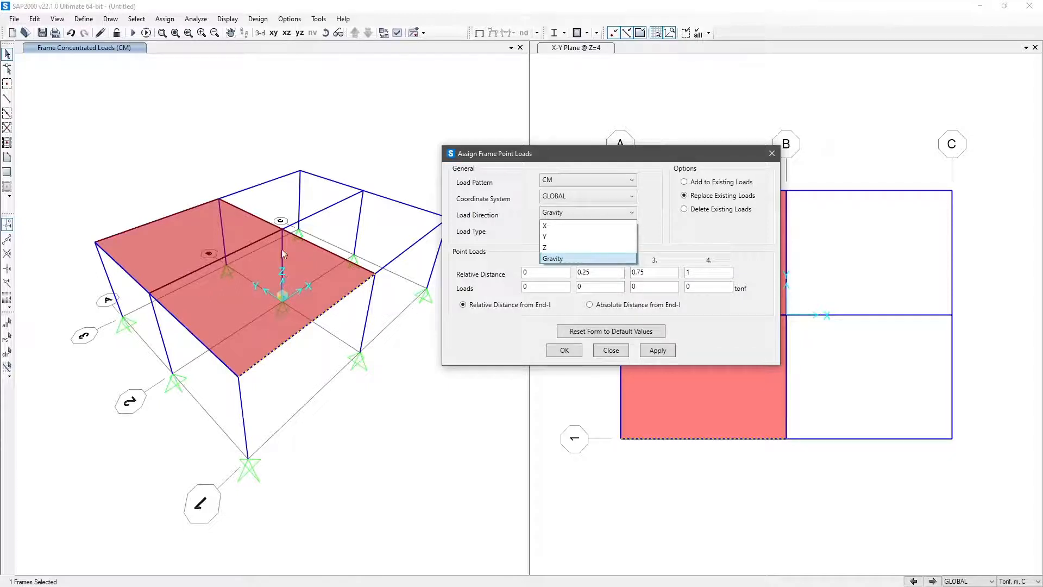
left_click(560, 260)
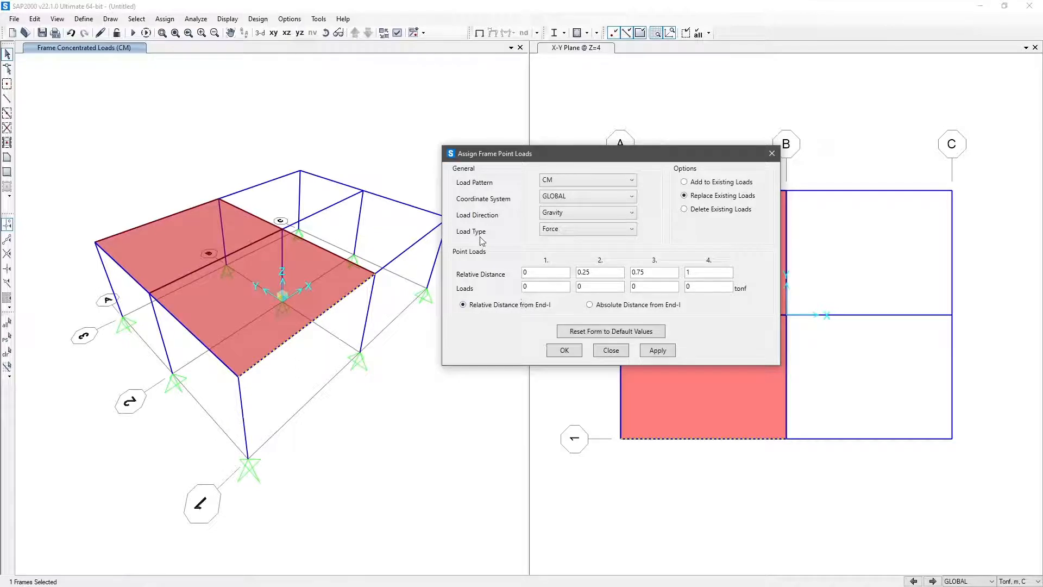
left_click(542, 231)
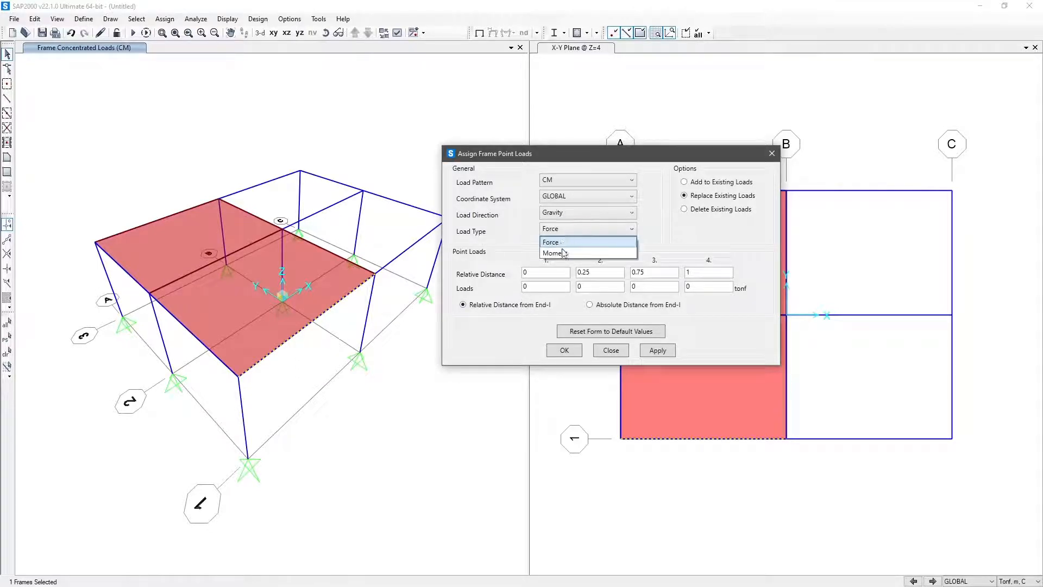
left_click(489, 260)
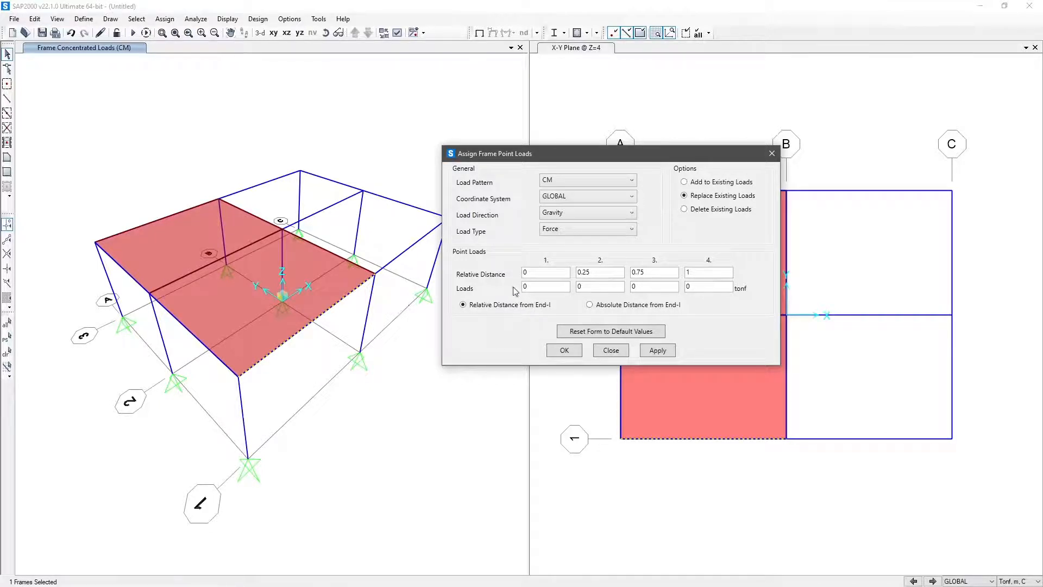
Step: Assign a 5 tonf CM gravity point load at relative distance 0.5 on the selected roof beam
left_click(661, 271)
left_click(708, 271)
double_click(525, 272)
type(".5")
left_click(550, 286)
double_click(550, 286)
left_click(666, 353)
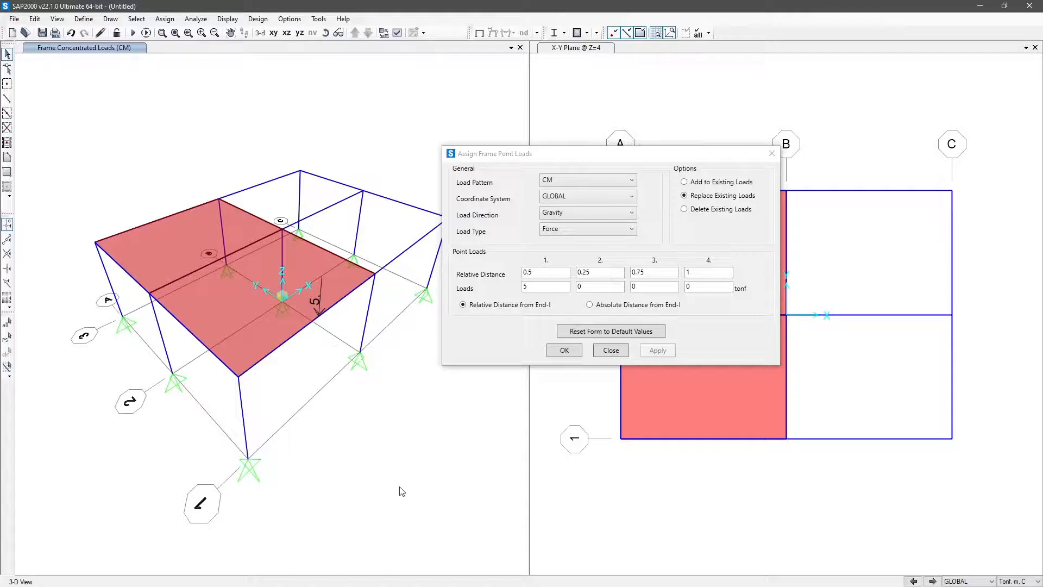
Step: Reselect the loaded roof beam and switch the point load positions to absolute distance from End-I
mouse_move(419, 510)
middle_mouse_down("shift")
mouse_move(326, 507)
mouse_move(308, 496)
middle_mouse_up("shift")
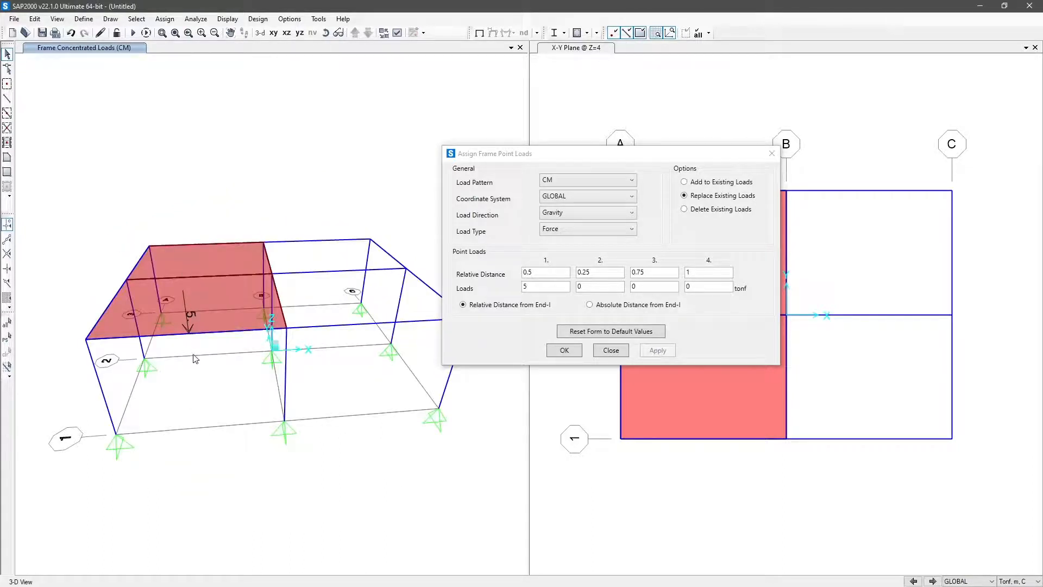
left_click(200, 333)
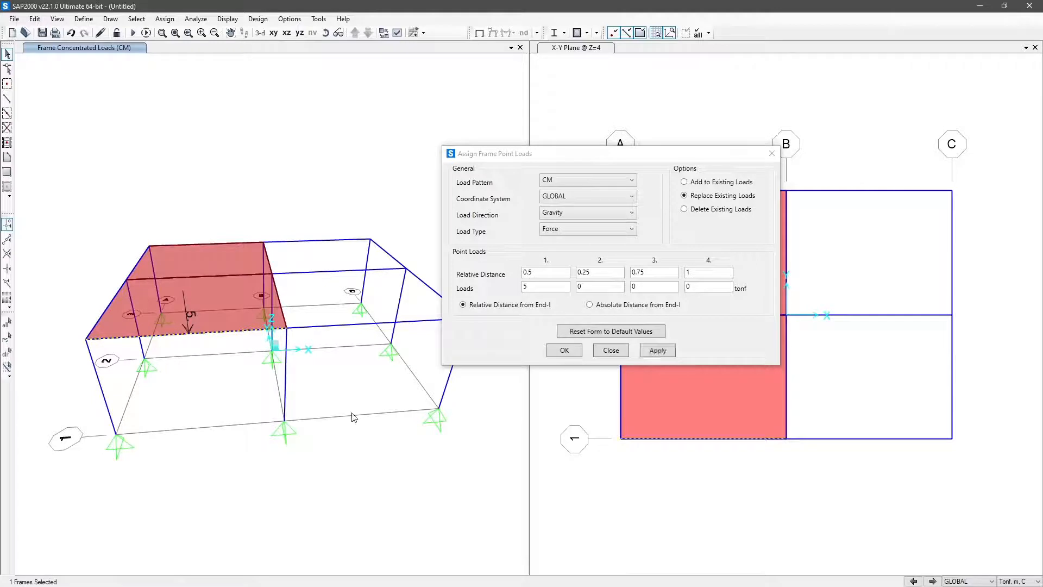
left_click(544, 273)
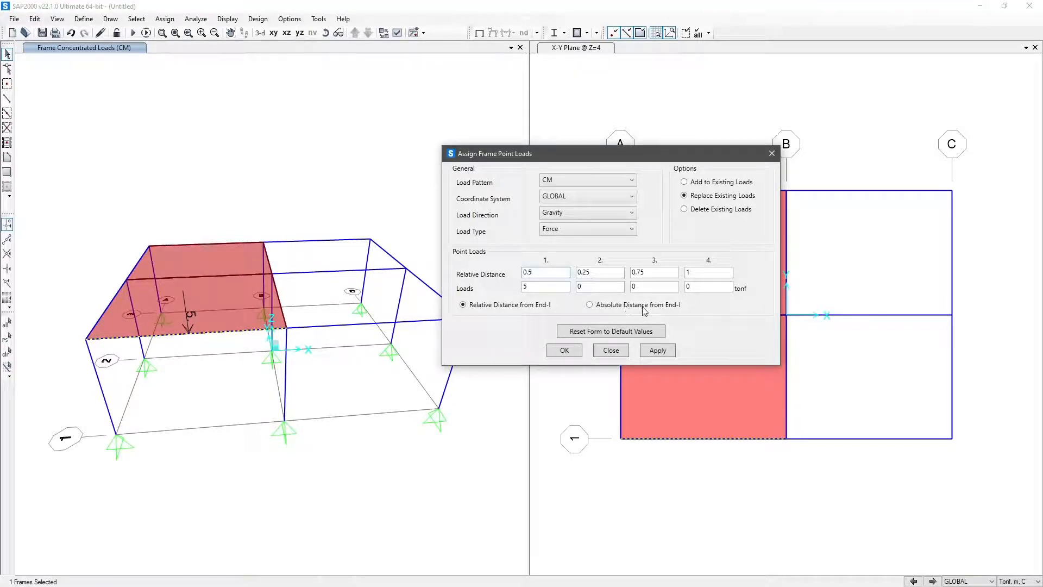
left_click(622, 305)
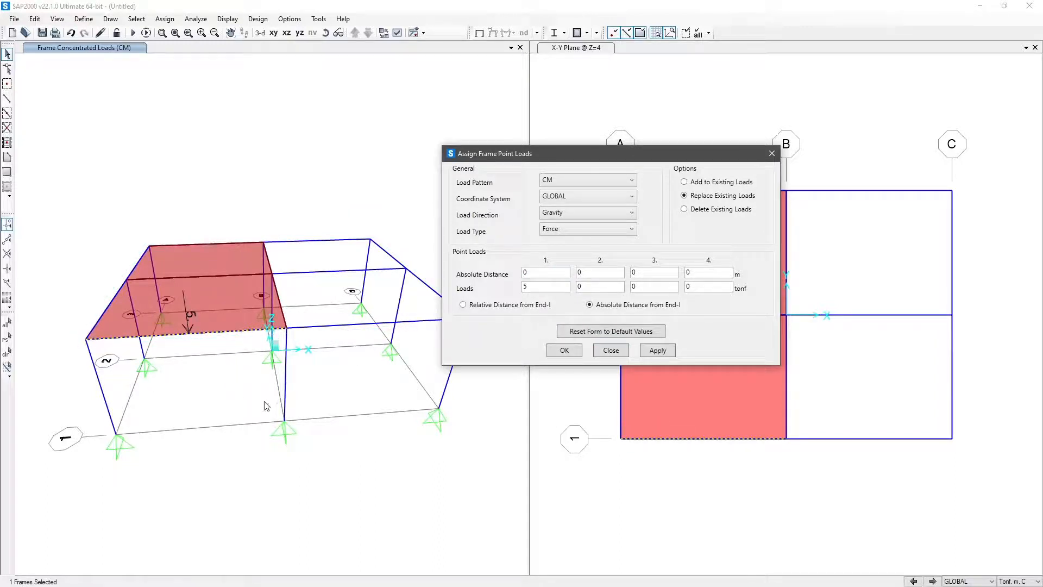
Step: Inspect the length of the loaded roof beam in its line information
left_click(170, 340)
right_click(172, 335)
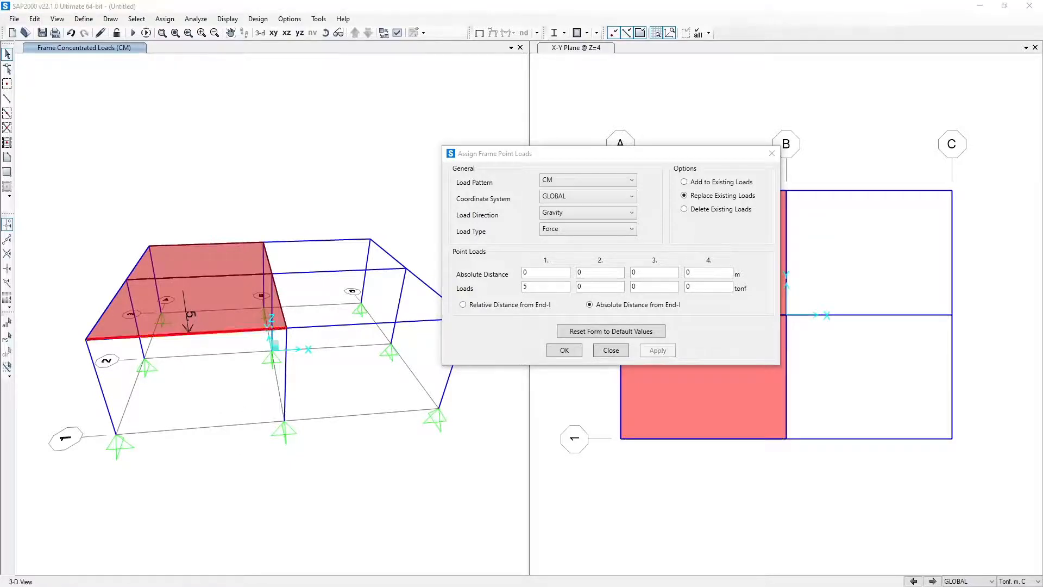
left_click_drag(561, 145, 674, 130)
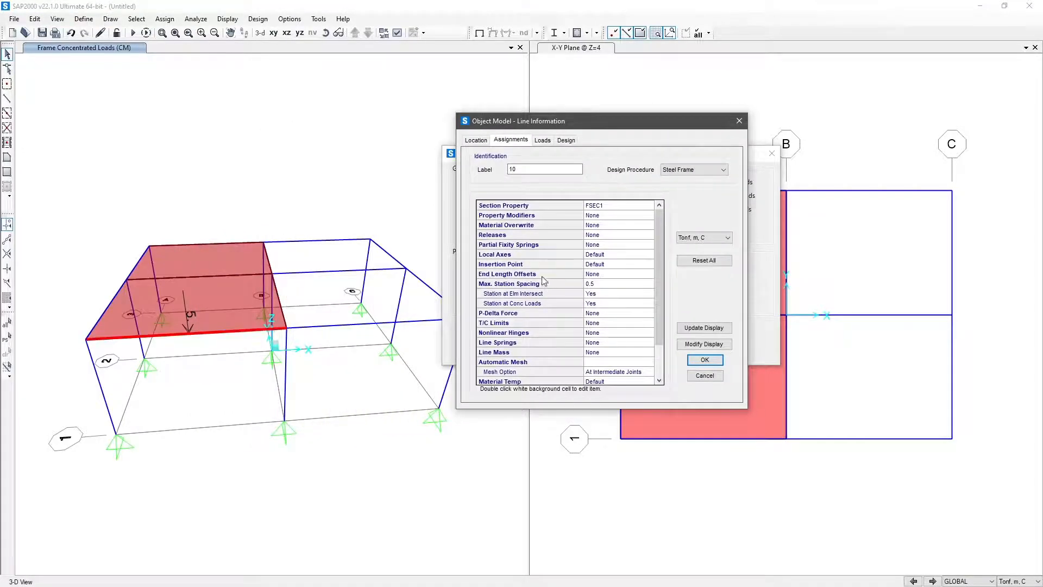
left_click(482, 143)
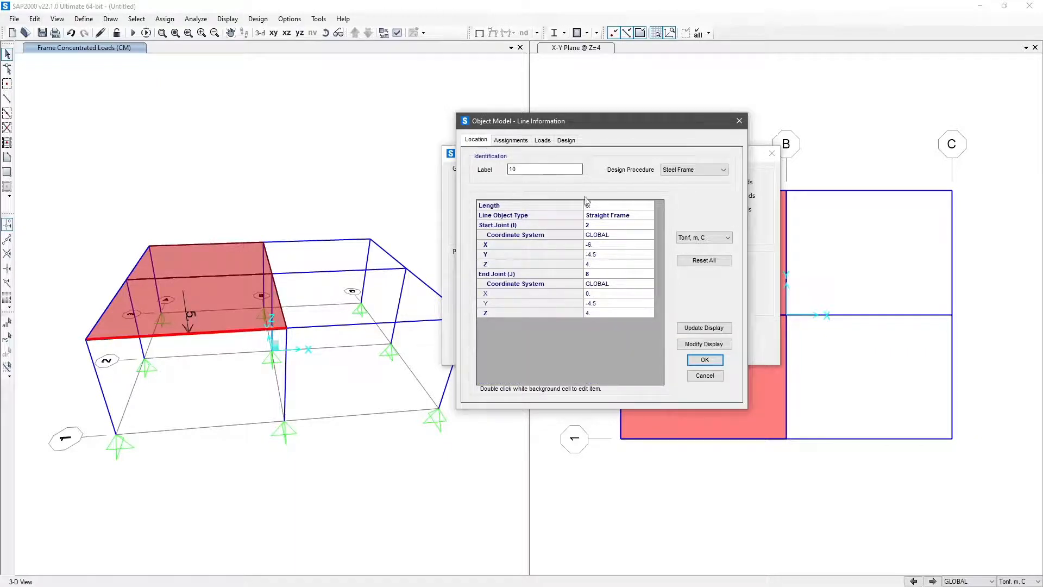
left_click(514, 206)
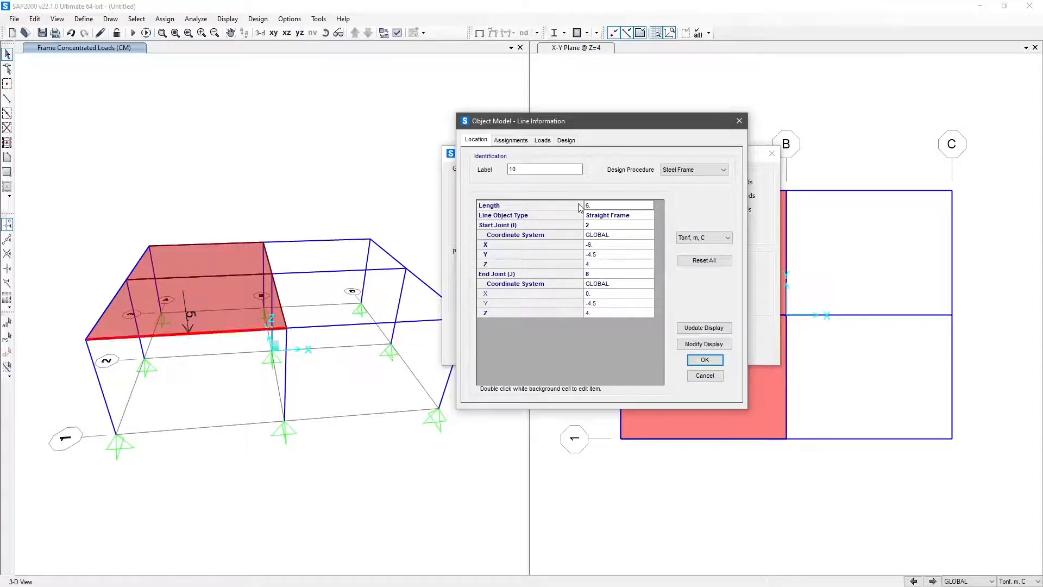
left_click(704, 360)
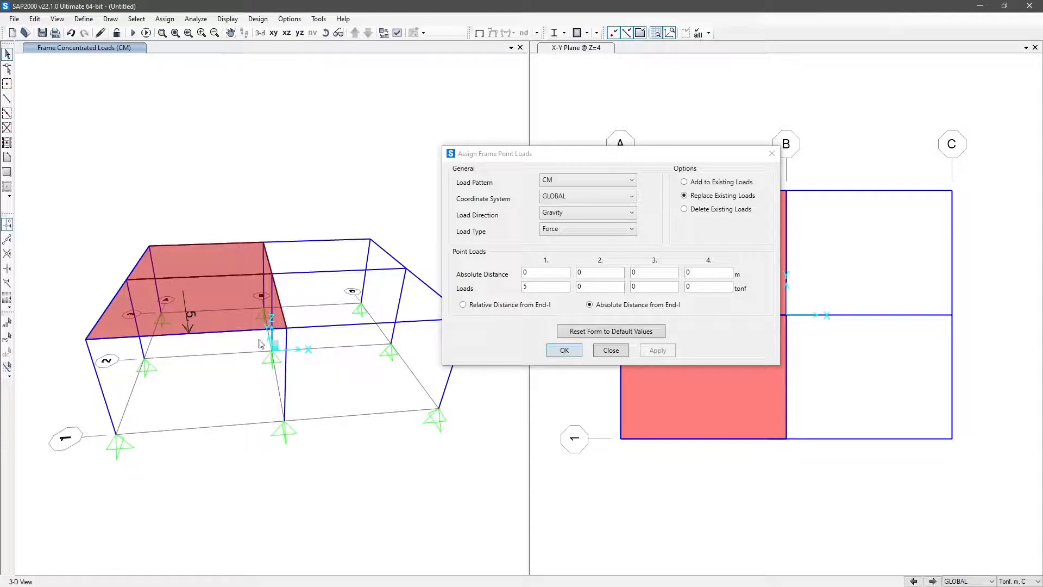
Step: Replace the roof beam's CM point load with 3 tonf at an absolute distance of 2 m from End-I
left_click(543, 271)
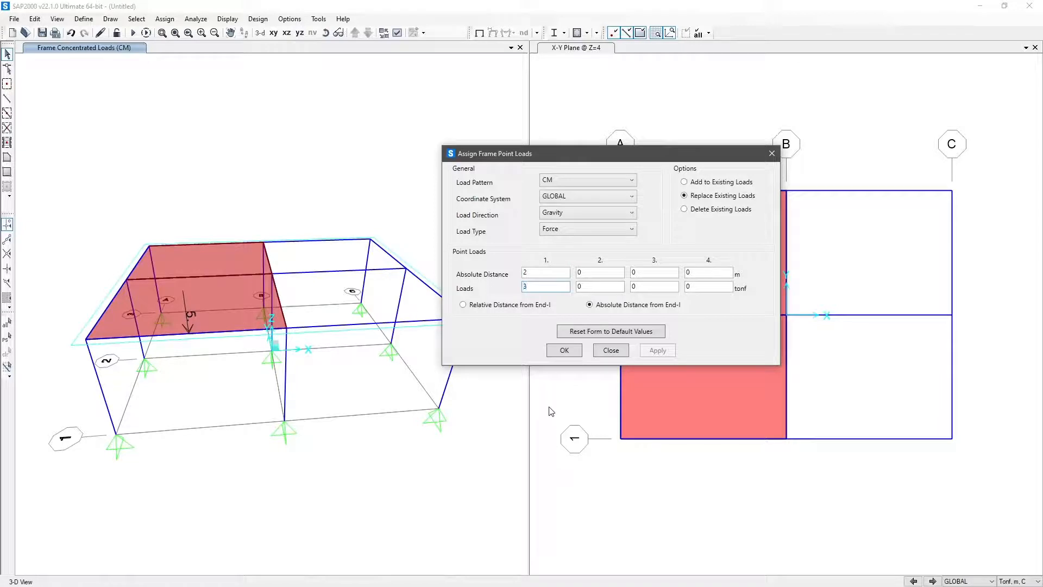
left_click(250, 330)
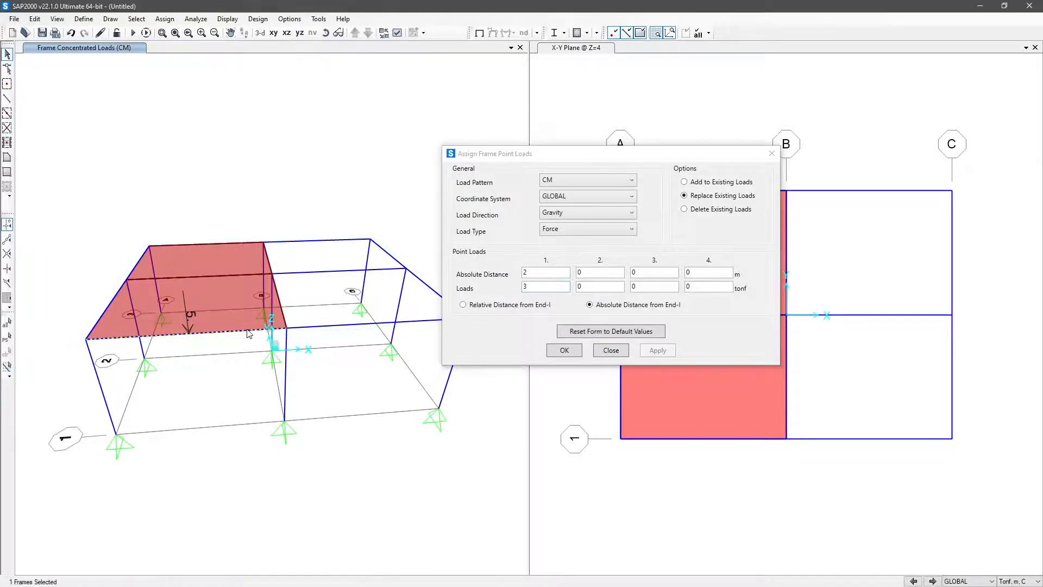
left_click(656, 349)
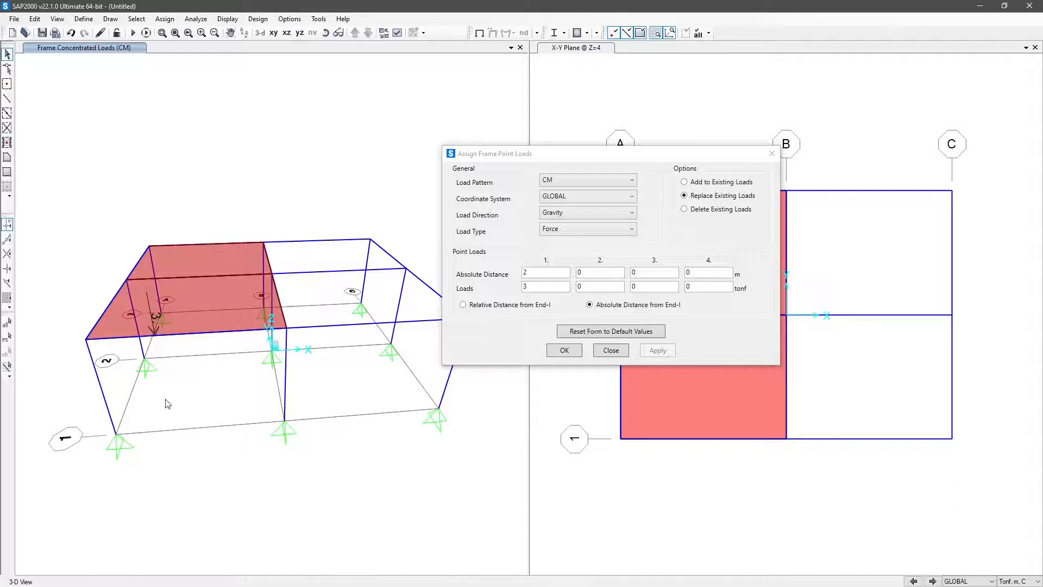
Step: Display the local axes of the frames in the 3-D view
middle_click_drag(239, 456, 353, 478, "shift")
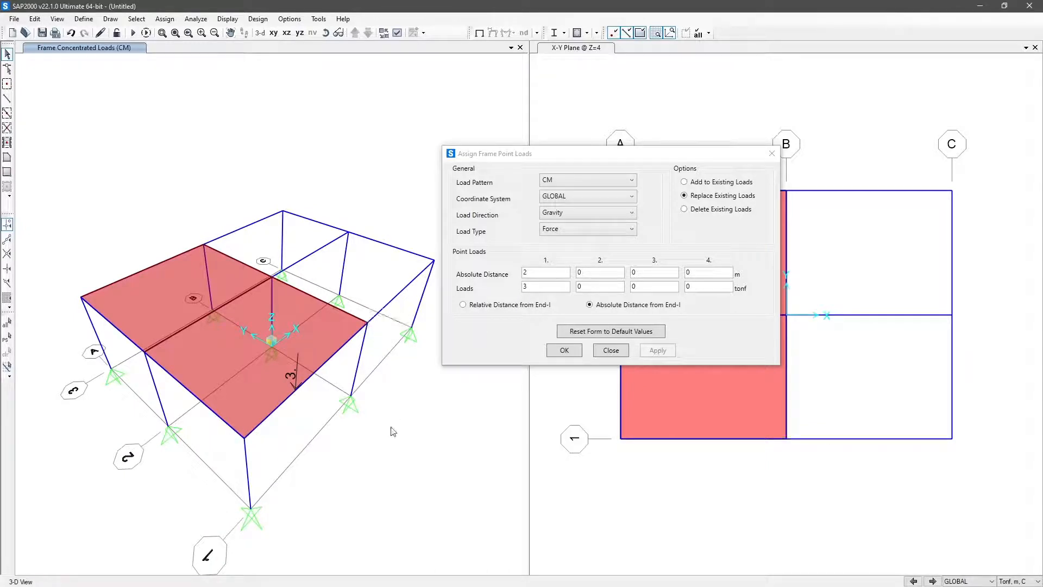
left_click(397, 32)
left_click_drag(463, 132, 519, 76)
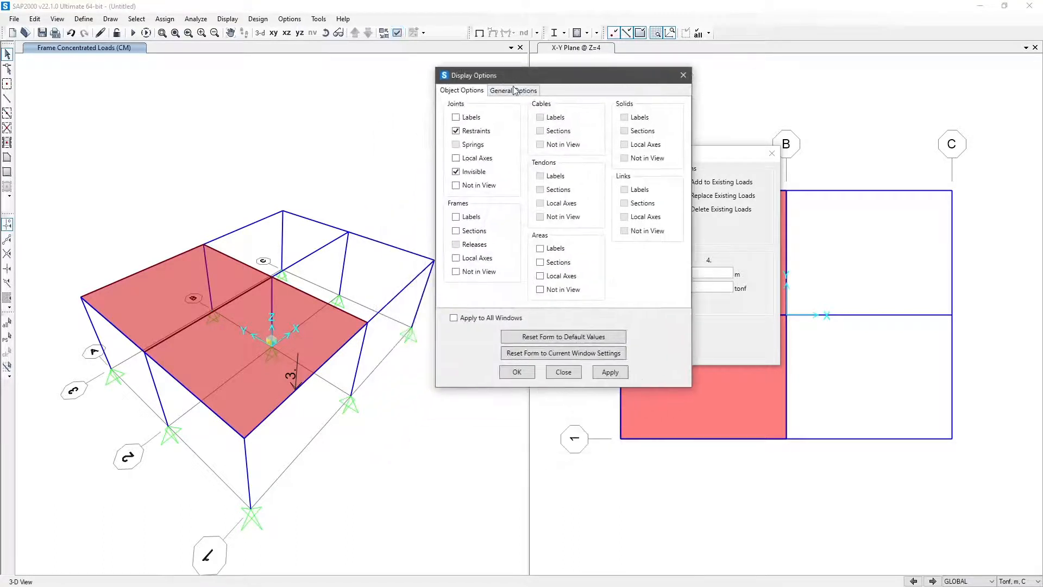
left_click(610, 372)
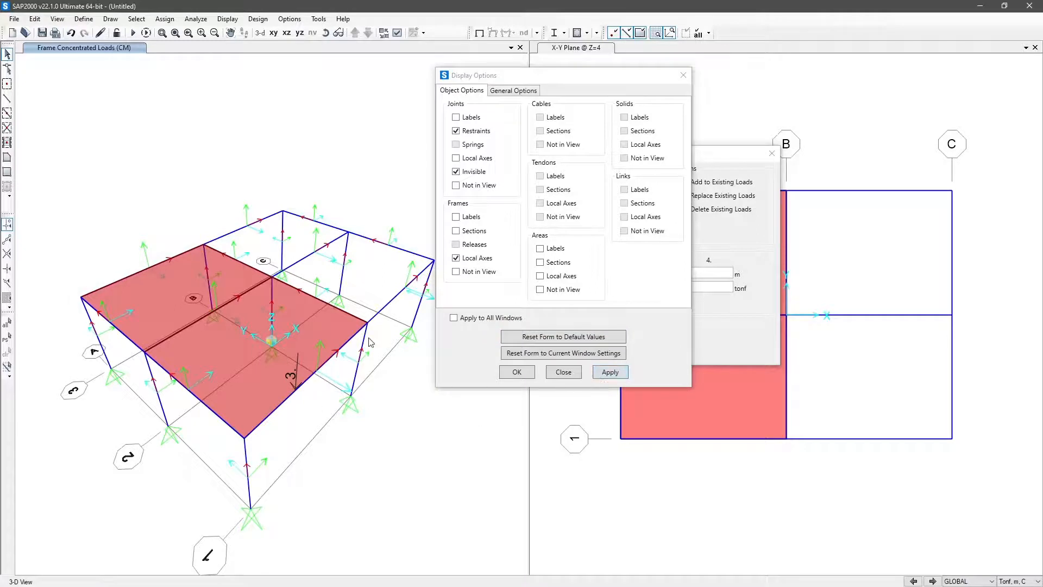
Step: Isolate the loaded roof beam in the 3-D view and hide the grid lines
left_click(337, 355)
right_click(405, 407)
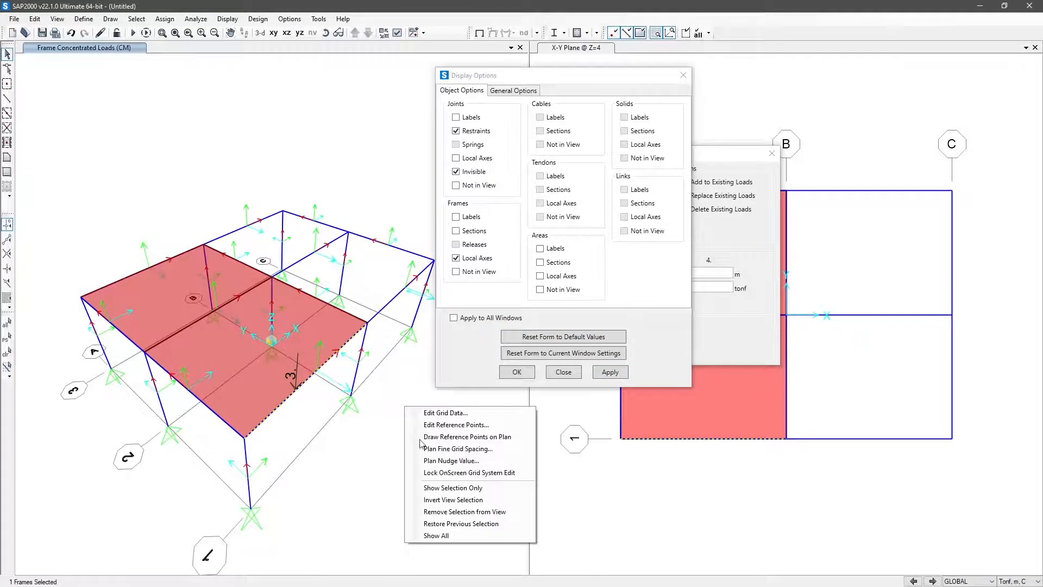
left_click(452, 487)
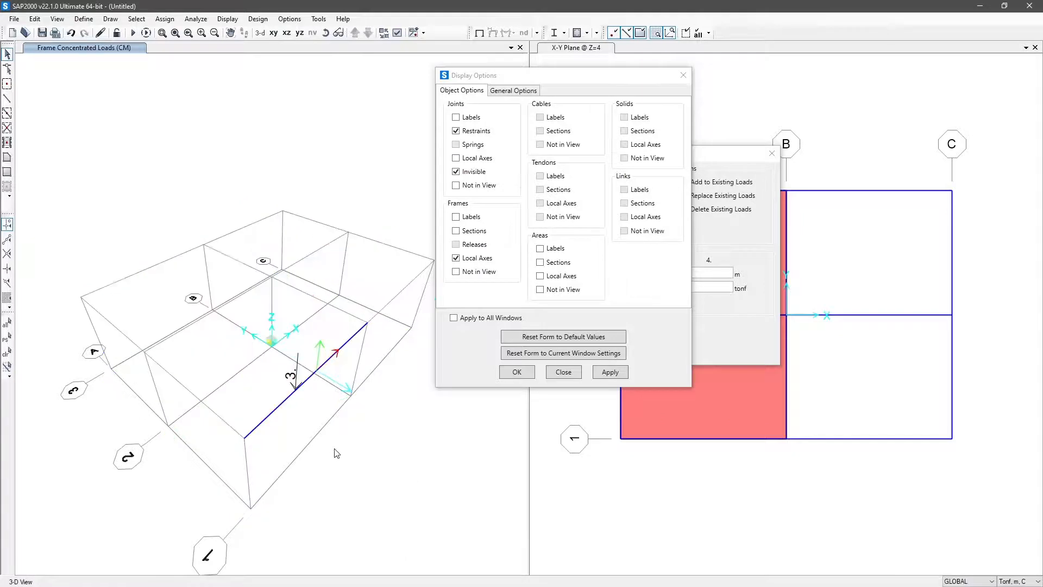
left_click(659, 32)
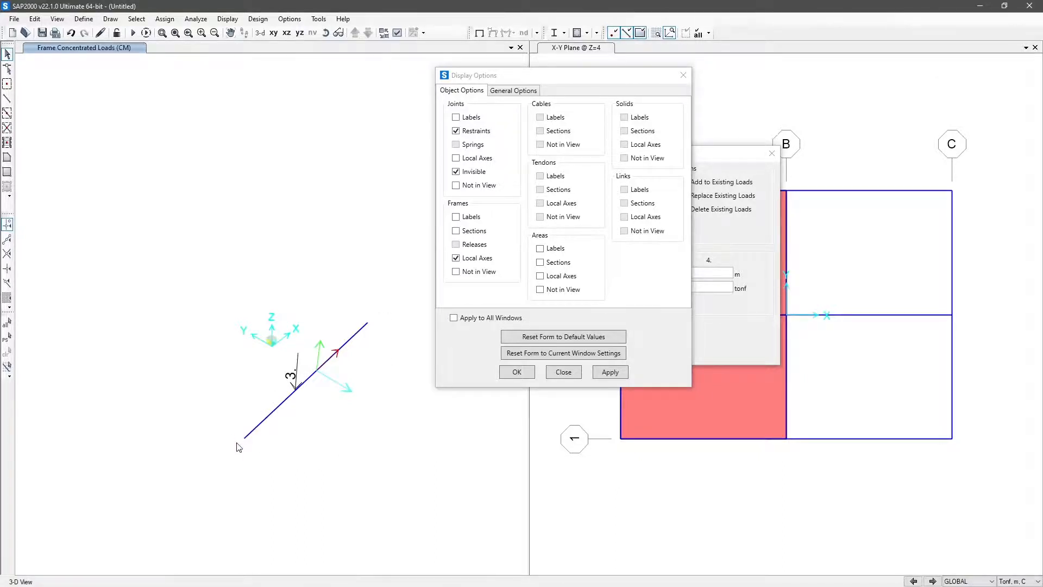
Step: Examine the beam's start and end joints against the point load's absolute distance from End-I
left_click(730, 329)
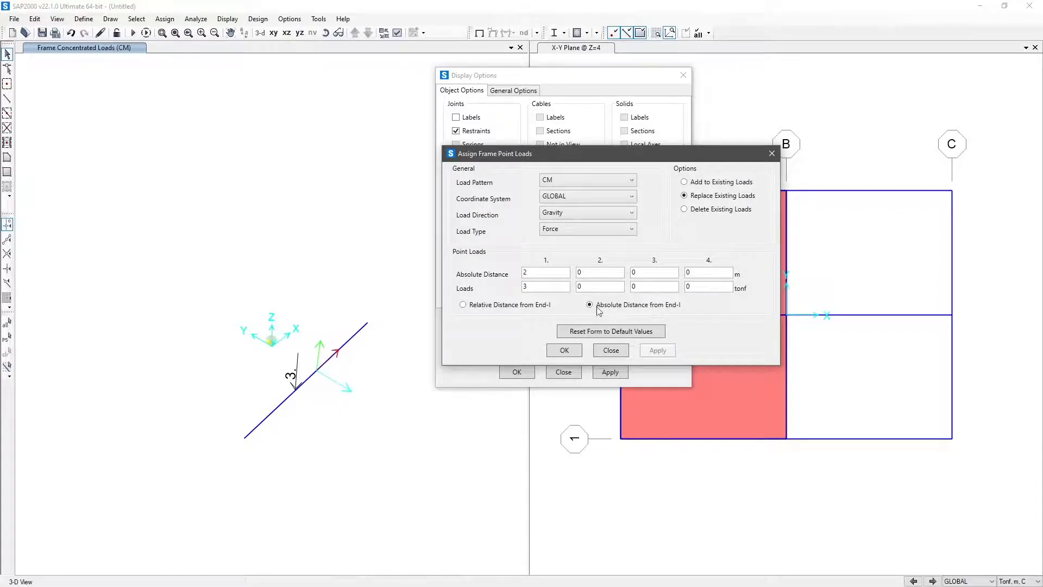
left_click(244, 438)
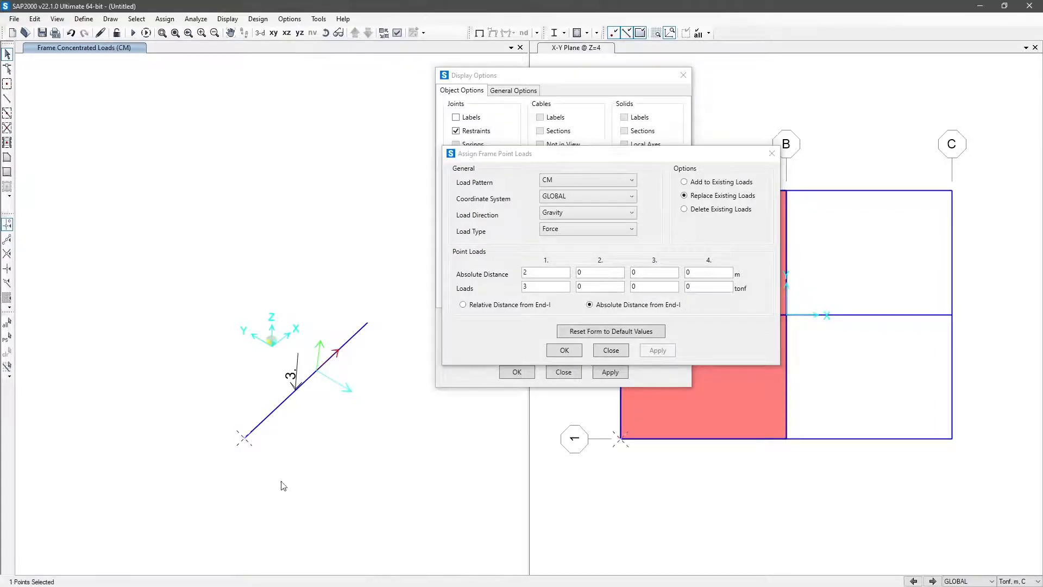
key("ctrl+q")
left_click_drag(357, 295, 397, 352)
key("ctrl+q")
left_click(541, 272)
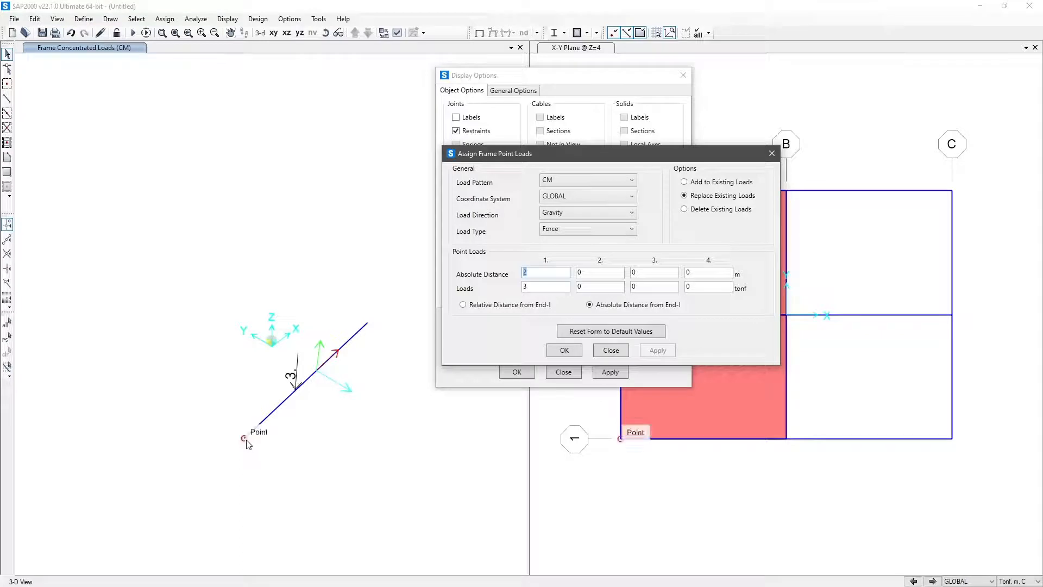
mouse_move(225, 427)
left_mouse_down()
mouse_move(265, 451)
mouse_move(255, 437)
left_mouse_up()
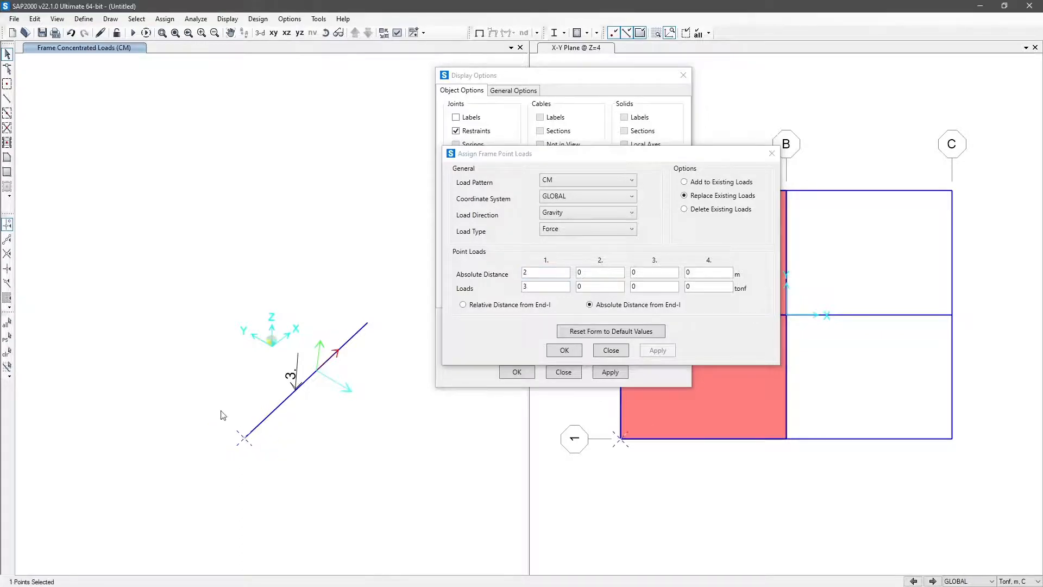
Step: Clear the joint selection and show all objects in the 3-D view
left_click(296, 487)
right_click(412, 424)
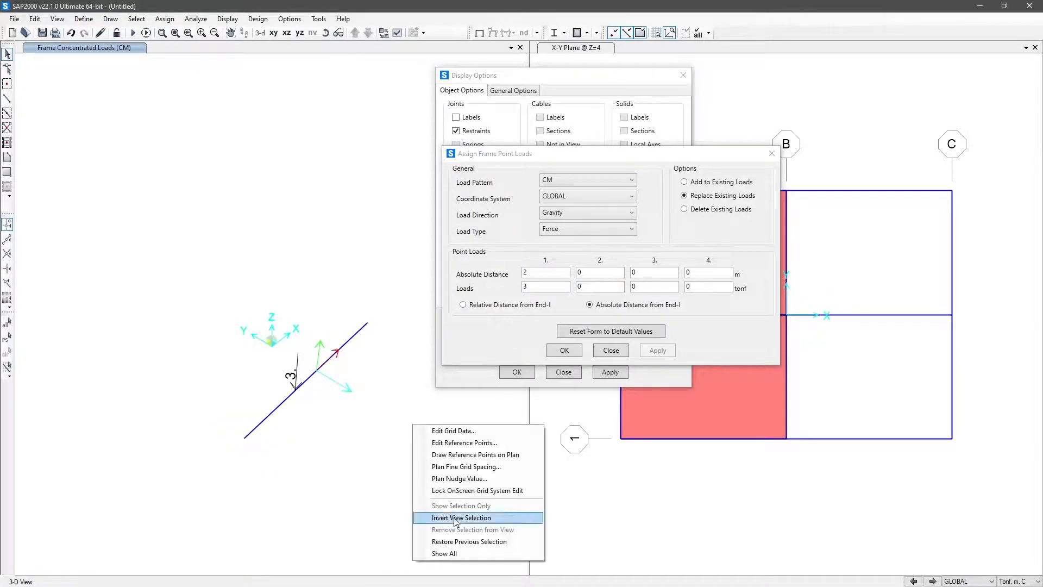
left_click(468, 554)
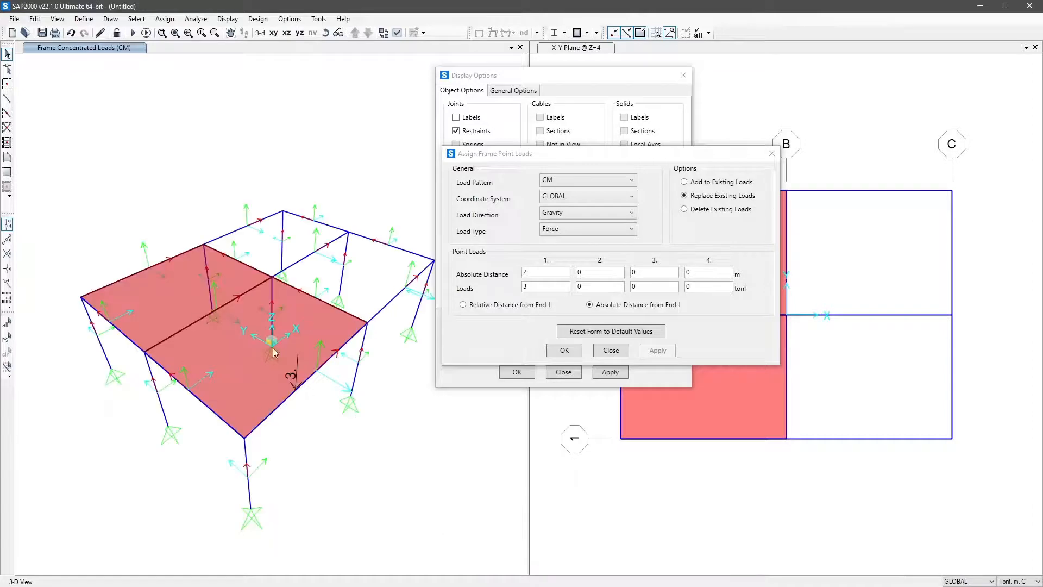
Step: Hide the local axes of the frames in the 3-D view
left_click(484, 76)
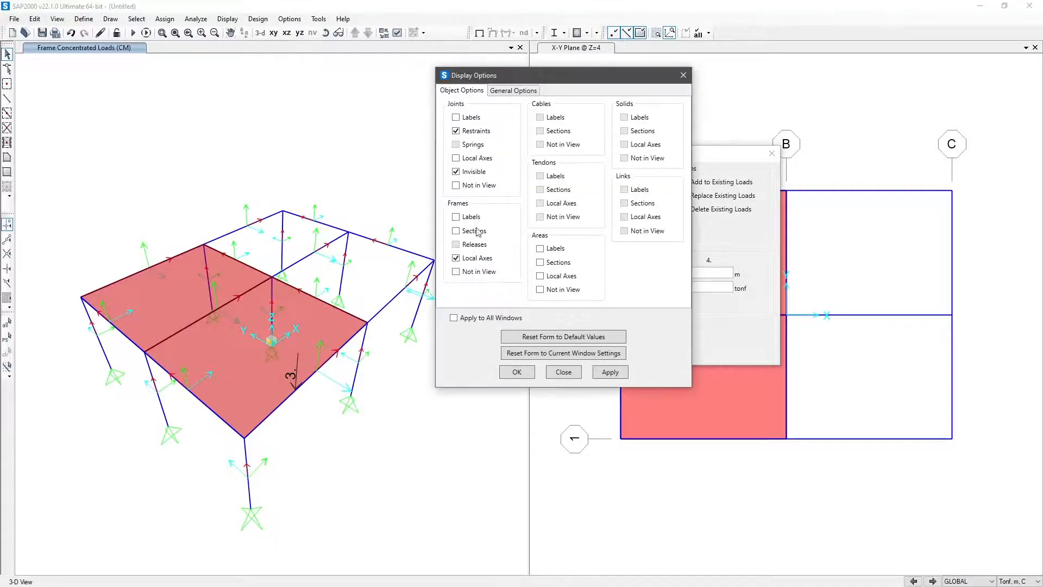
left_click(476, 259)
left_click(517, 373)
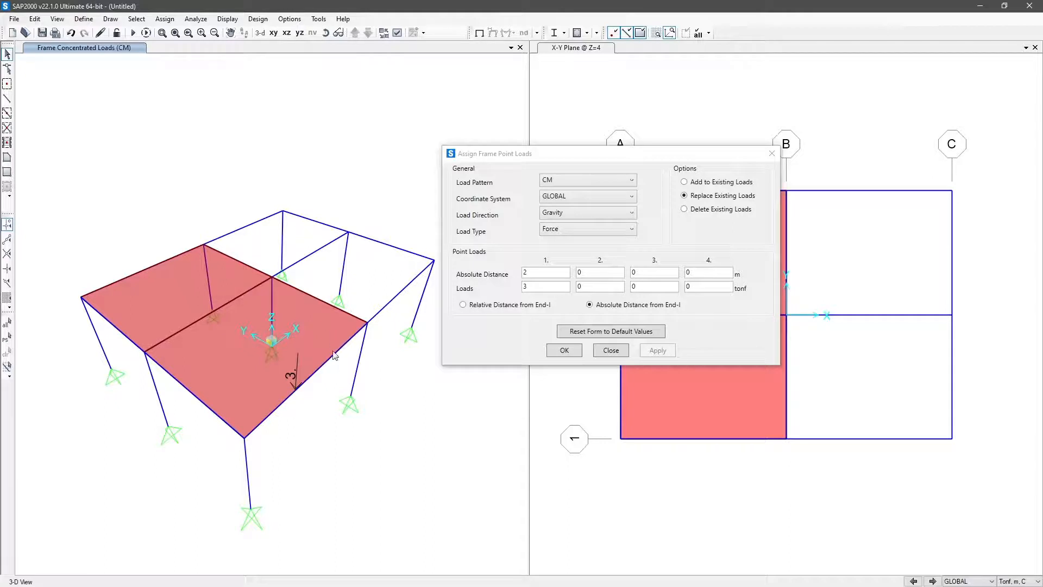
Step: Replace the CM point load on the roof beam along grid line 1 between A and B with 3 tonf at 4 m absolute distance
left_click(542, 271)
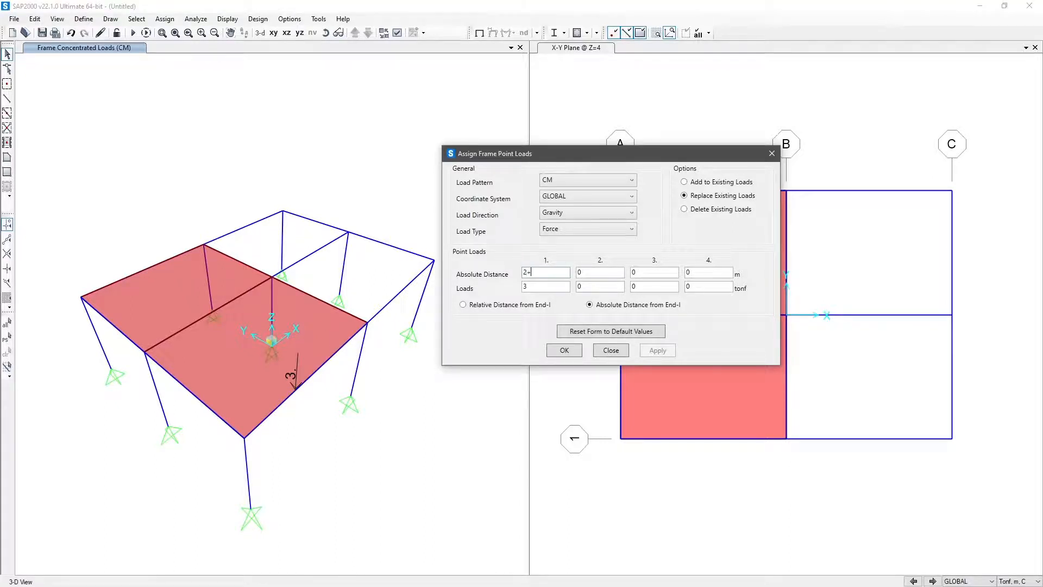
left_click(329, 367)
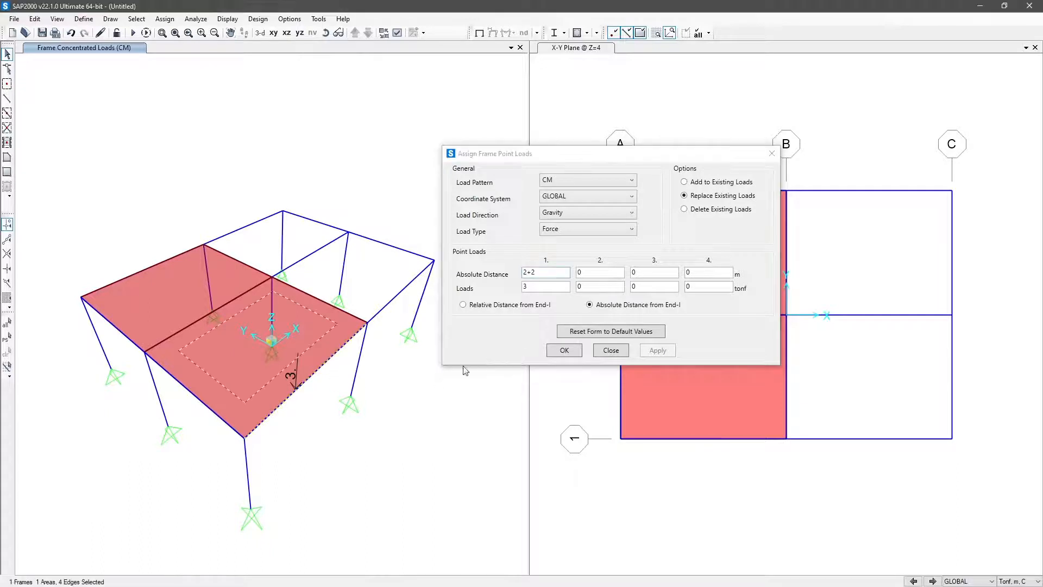
left_click(309, 333)
left_click(658, 351)
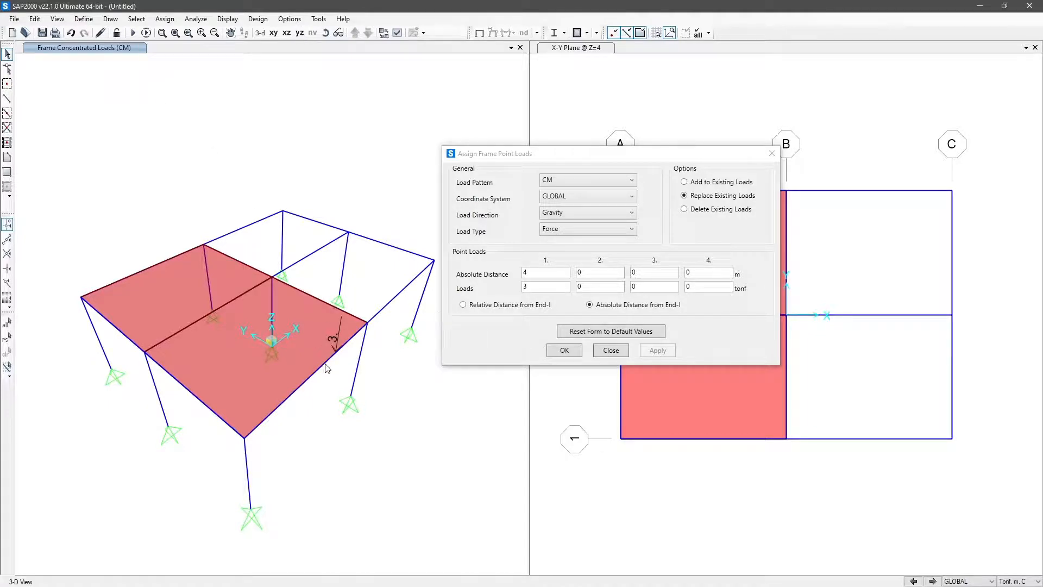
Step: Check the point force and its distance in the load information of the loaded beam
right_click(324, 363)
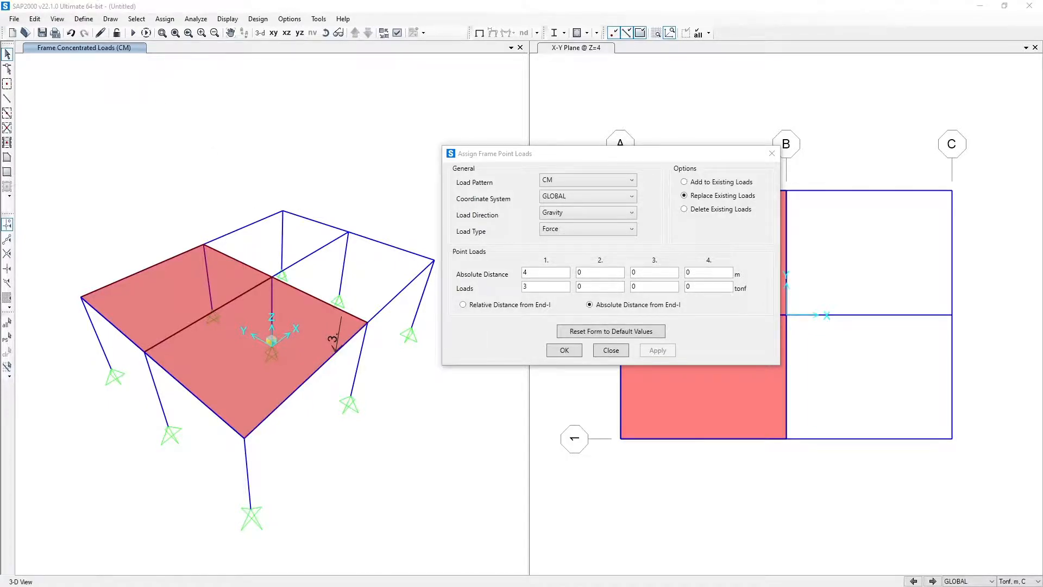
left_click(543, 61)
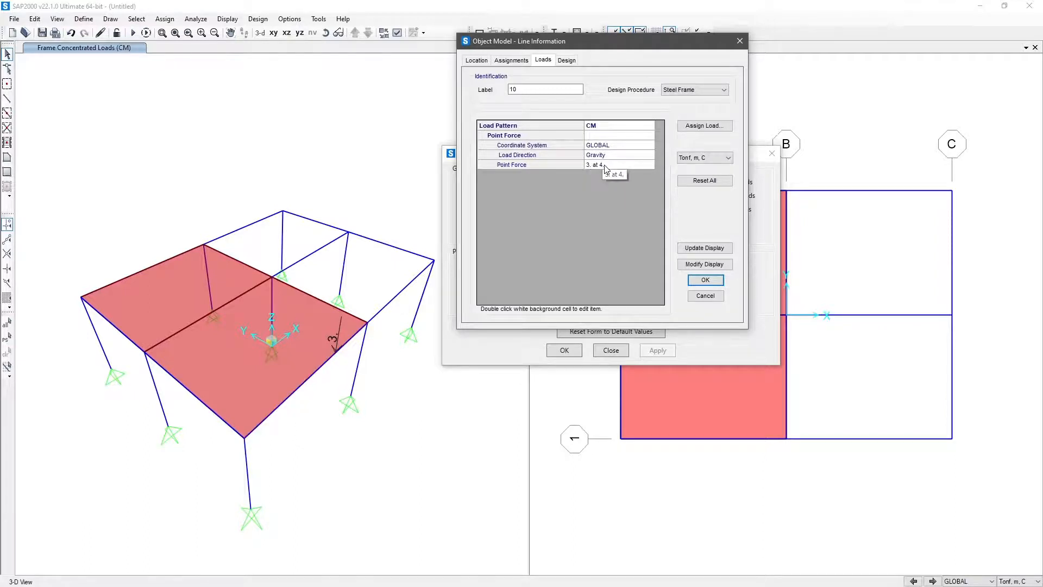
left_click(705, 280)
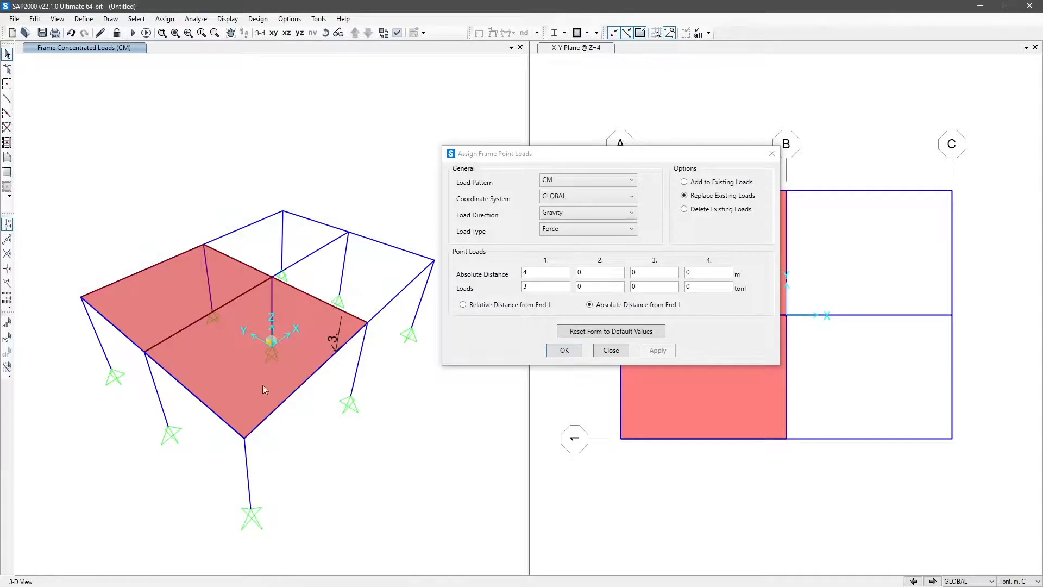
Step: Add another CM gravity point load of 3 tonf at 2 m absolute distance to the beam's existing loads
left_click(486, 338)
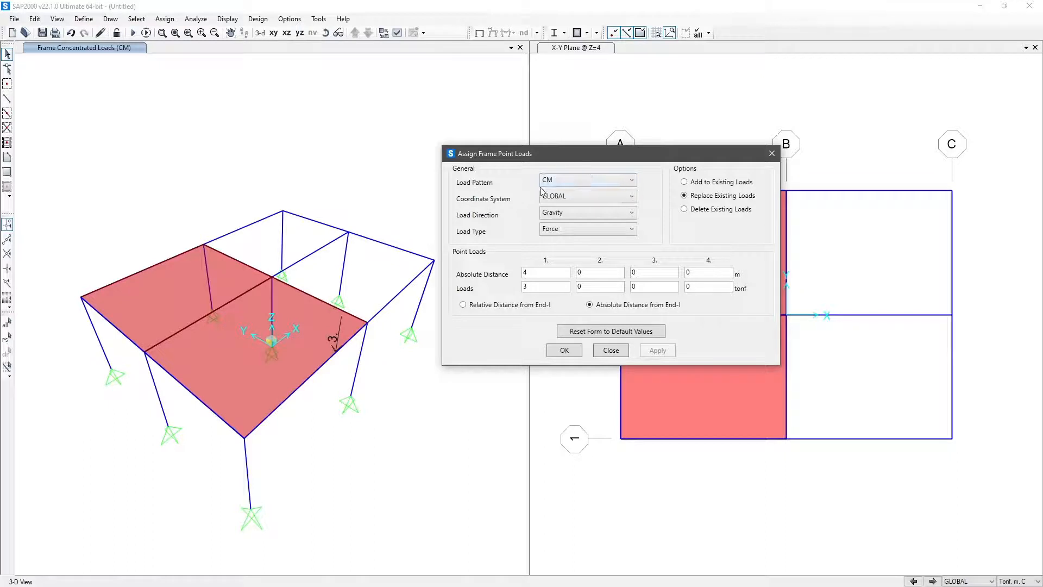
left_click(564, 181)
left_click(564, 180)
left_click(356, 342)
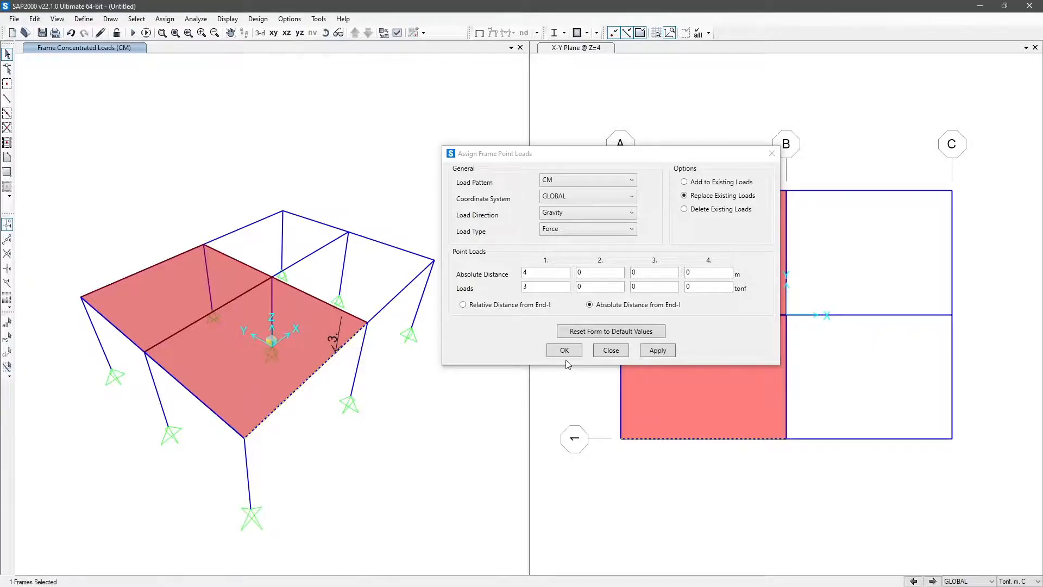
left_click(722, 182)
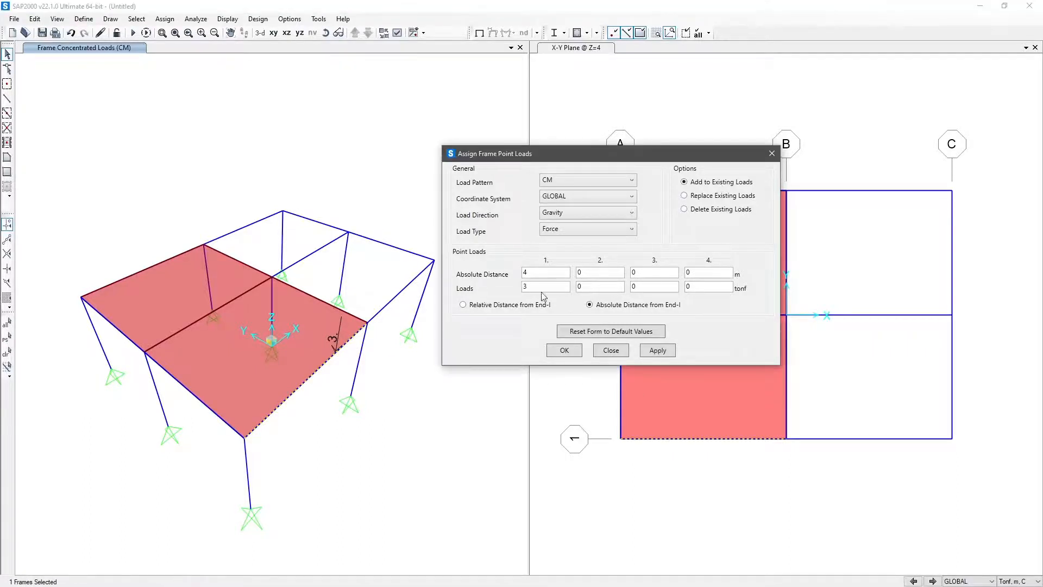
left_click_drag(543, 273, 472, 276)
type("2")
left_click(651, 351)
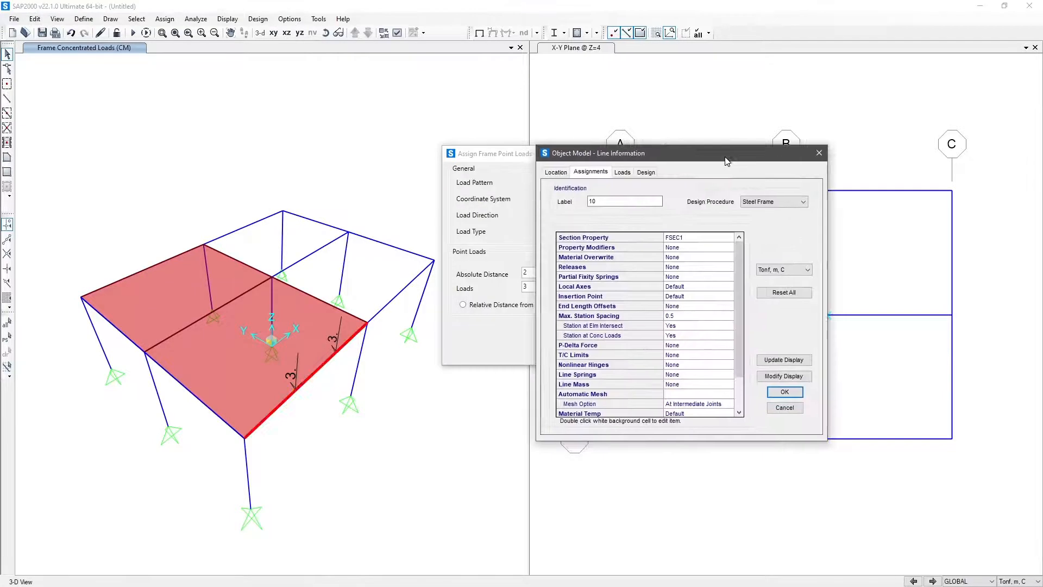
Step: Review both CM point forces listed in the beam's load information
left_click(620, 173)
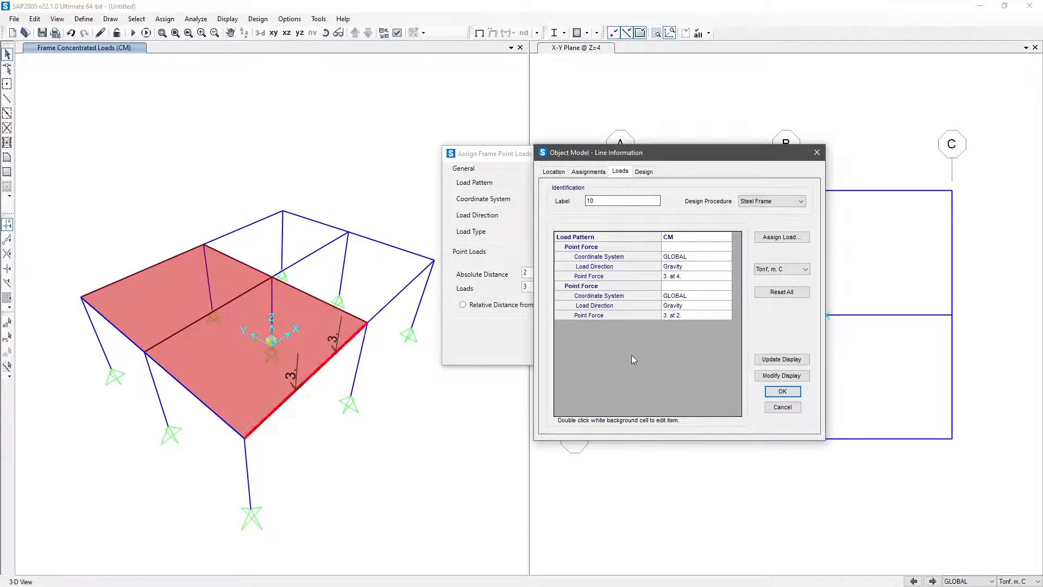
left_click(687, 278)
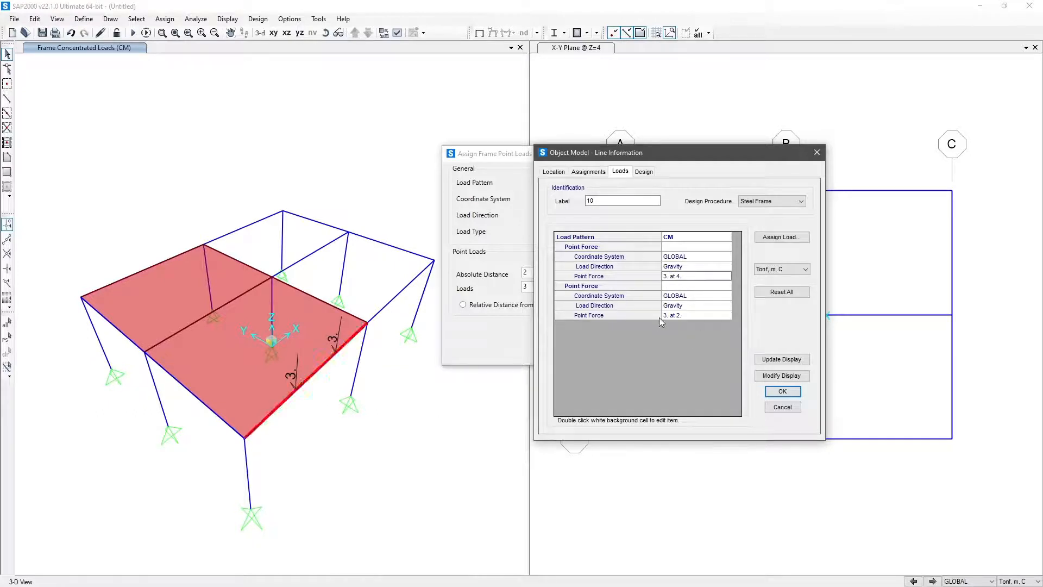
left_click(681, 316)
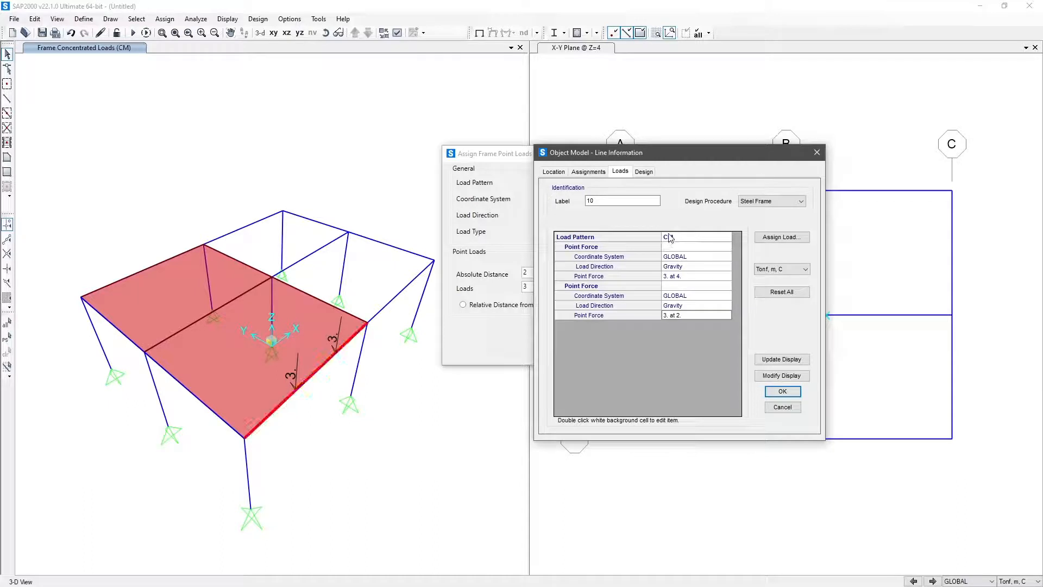
left_click(782, 391)
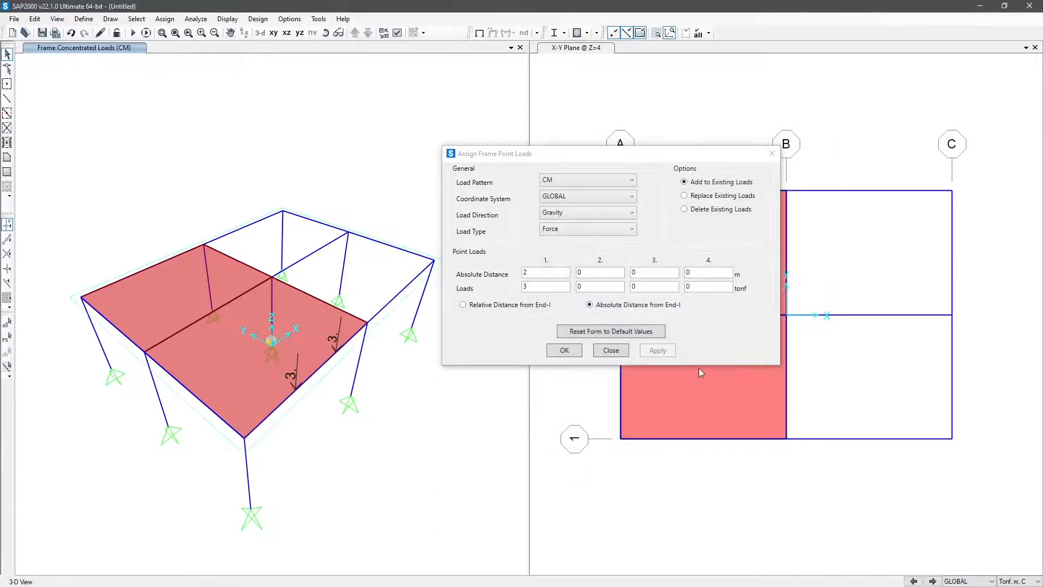
Step: Add CM point loads of 5, 8 and -7 tonf at relative distances 0.5, 0.8 and 0.21 to the same beam
left_click(532, 306)
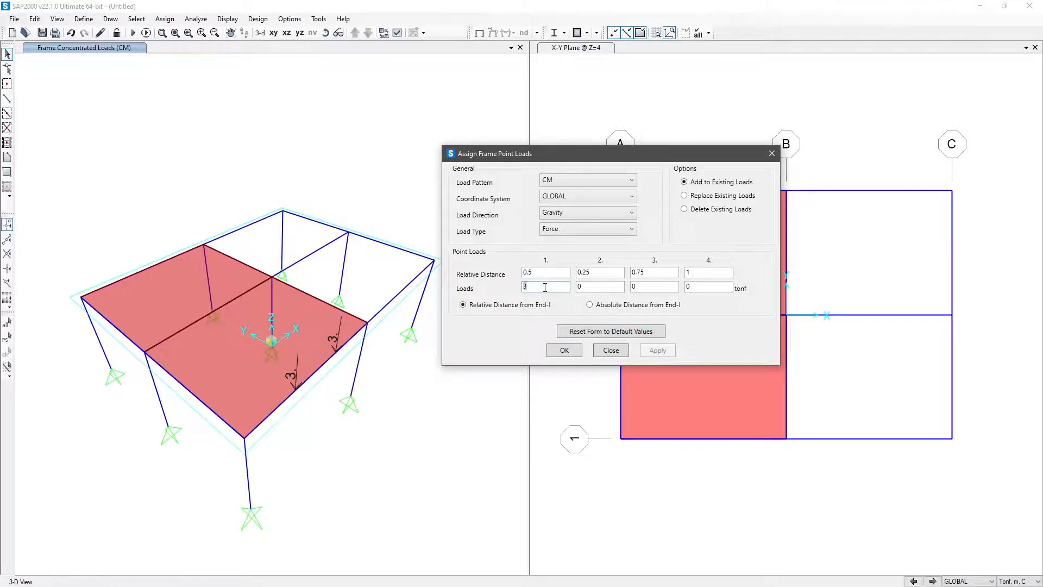
double_click(601, 274)
key("Tab")
left_click(384, 353)
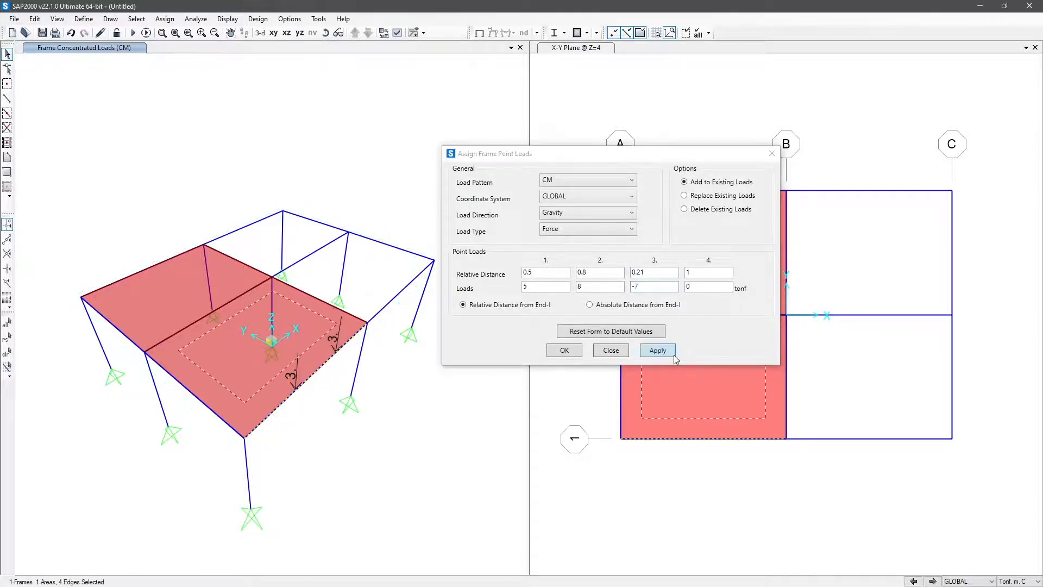
left_click(671, 353)
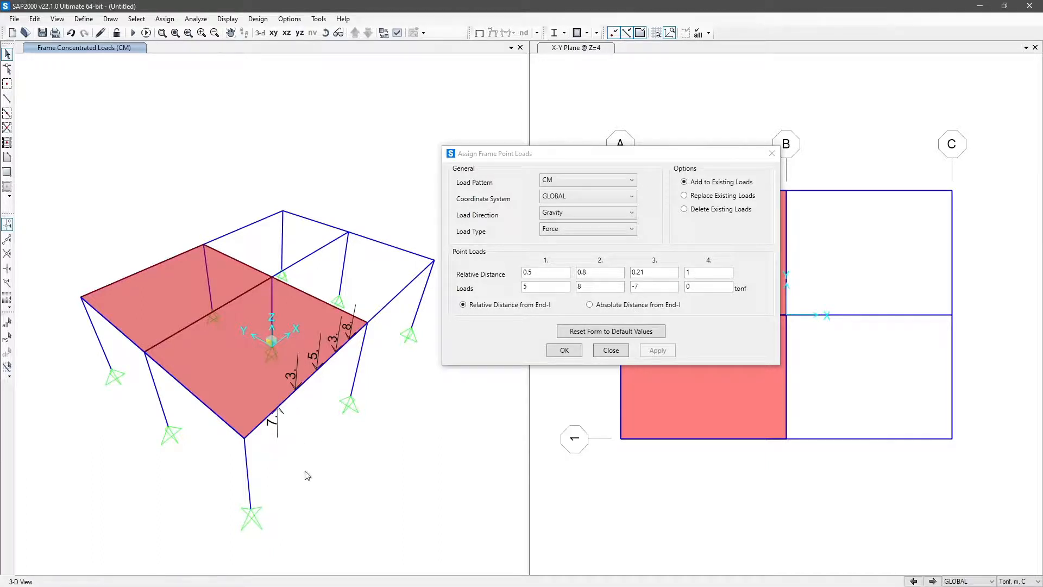
left_click(608, 352)
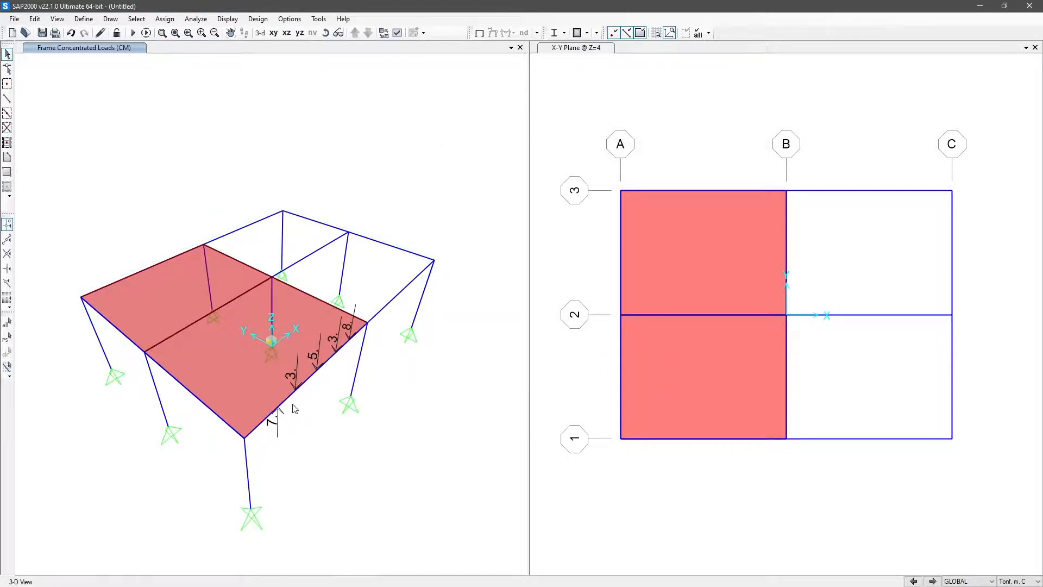
Step: Assign a uniform CM gravity load of 3 tonf/m to the roof beam on grid line 1 between B and C
left_click(165, 19)
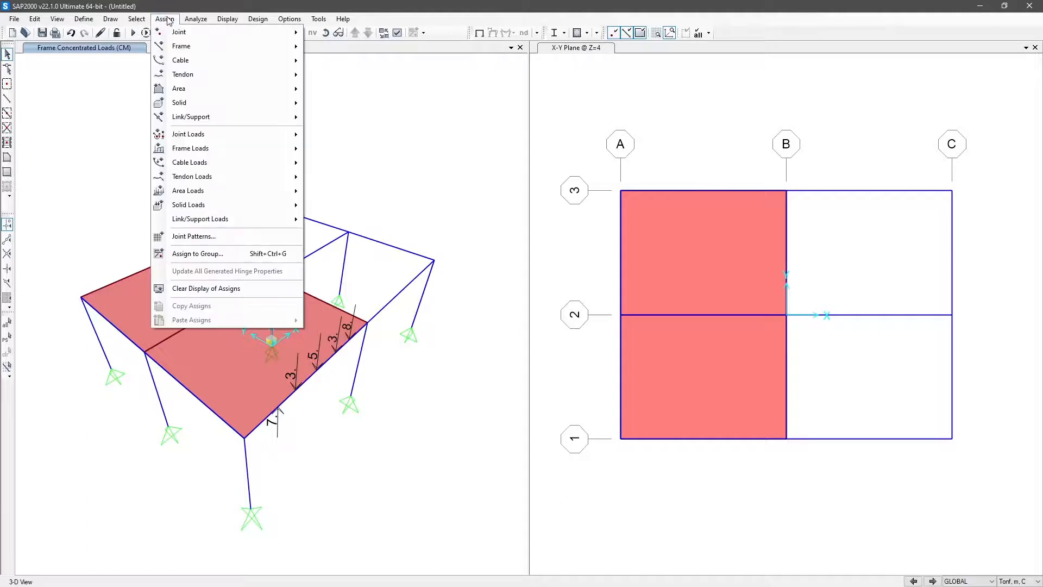
mouse_move(226, 149)
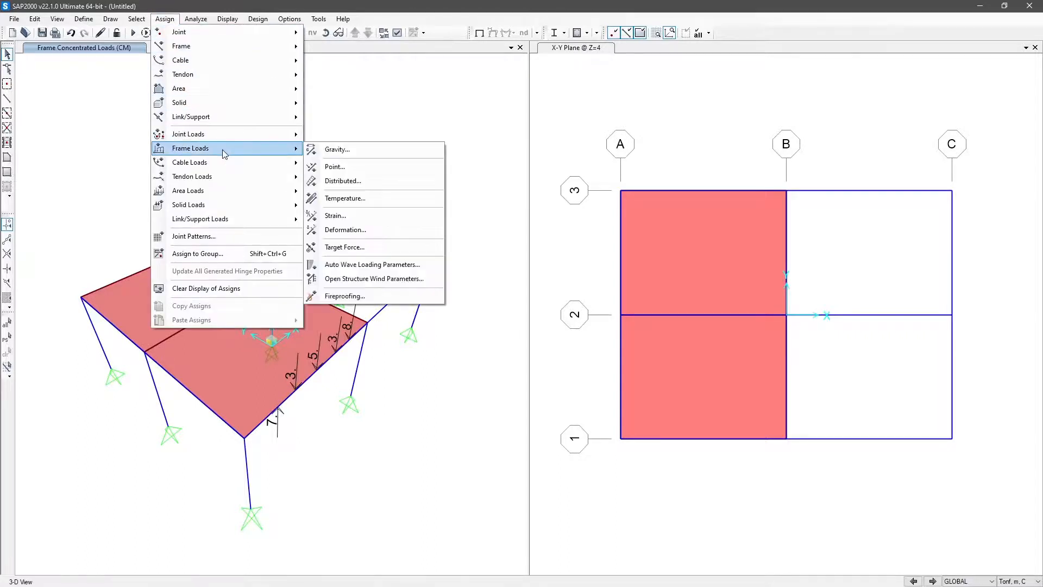
left_click(376, 186)
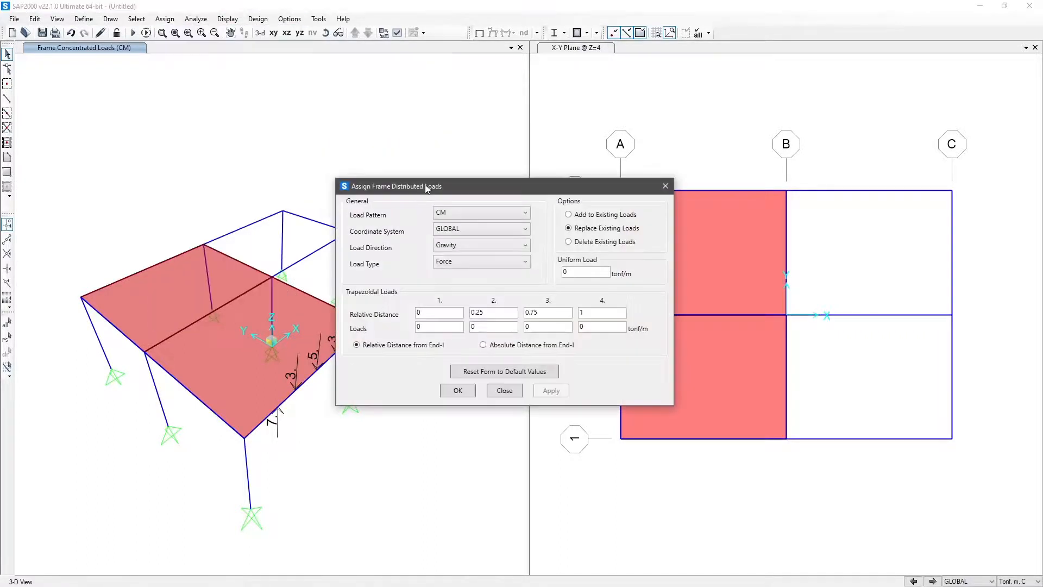
left_click_drag(425, 174, 620, 160)
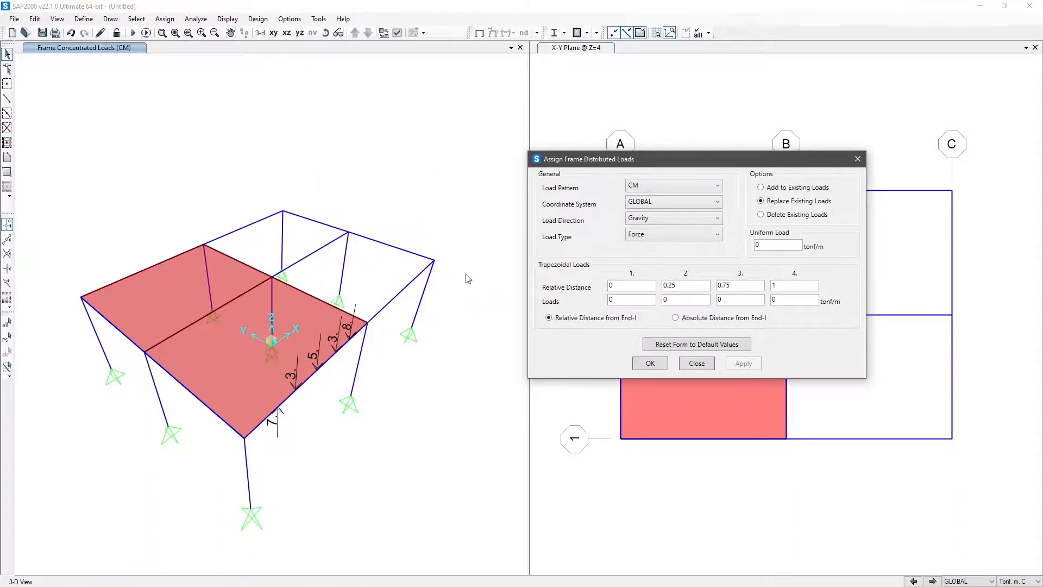
left_click(477, 429)
middle_click_drag(487, 436, 402, 333, "shift")
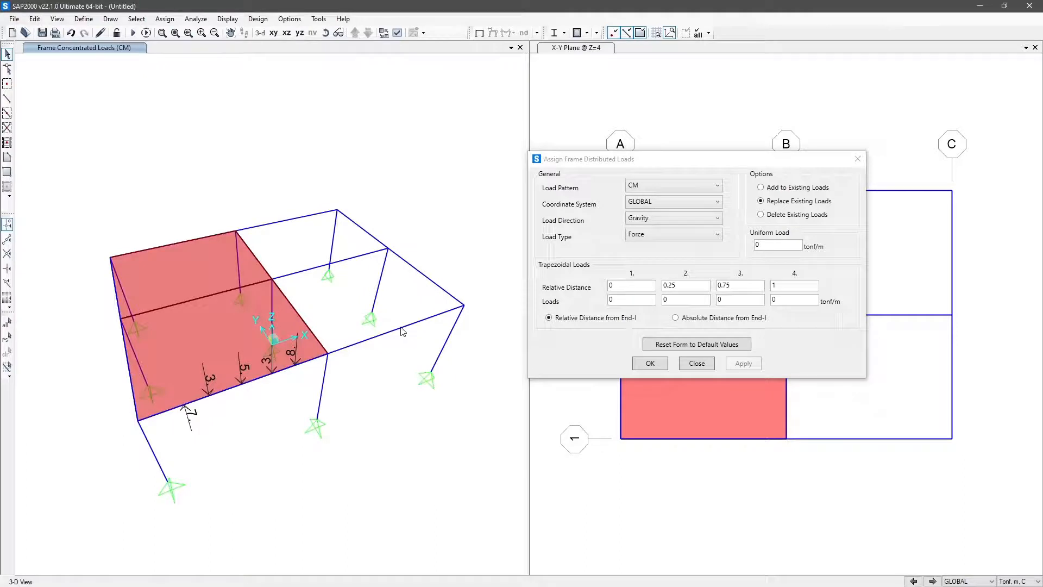
left_click(403, 332)
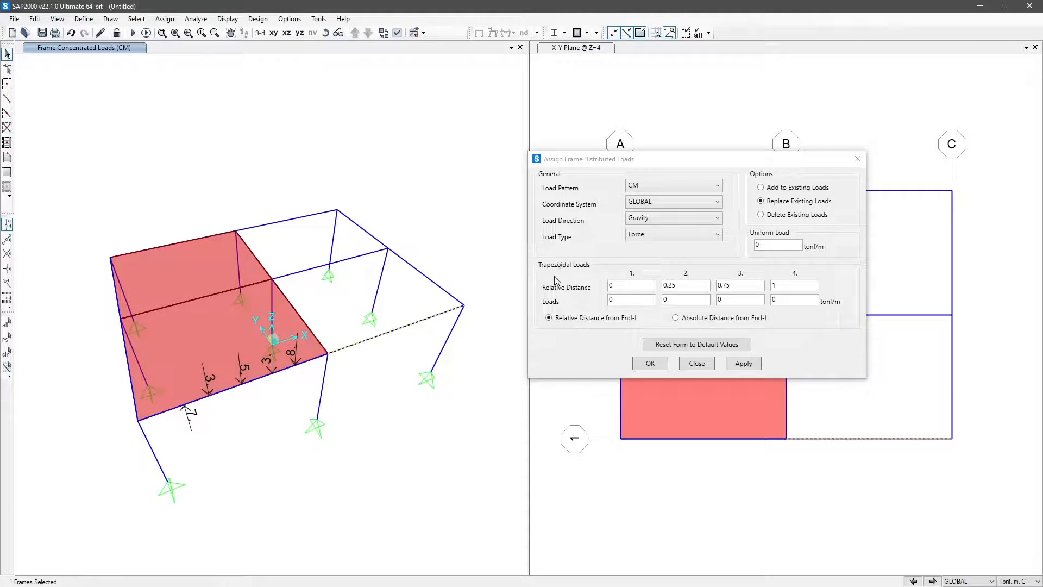
left_click(631, 285)
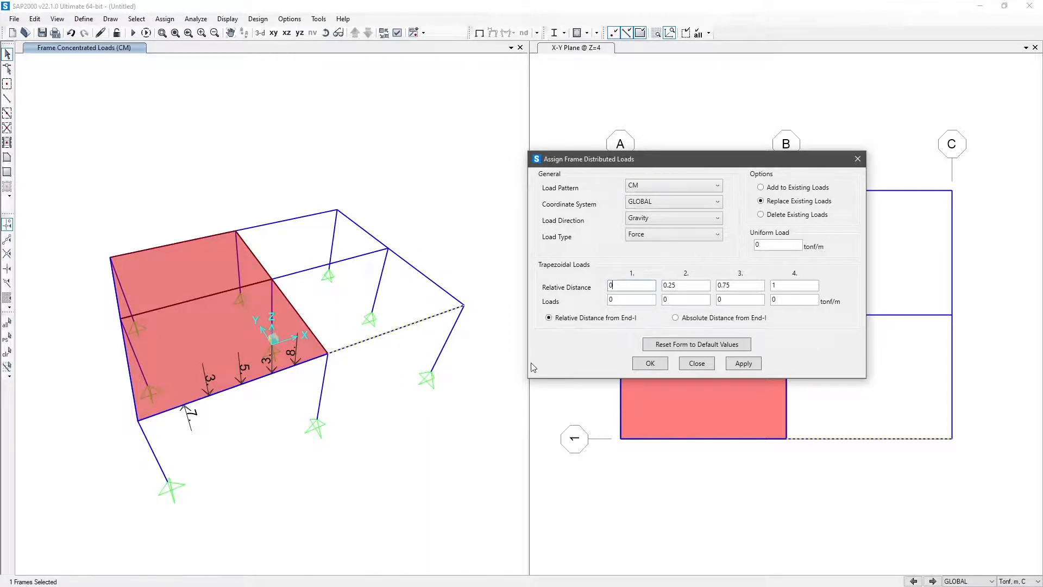
double_click(782, 246)
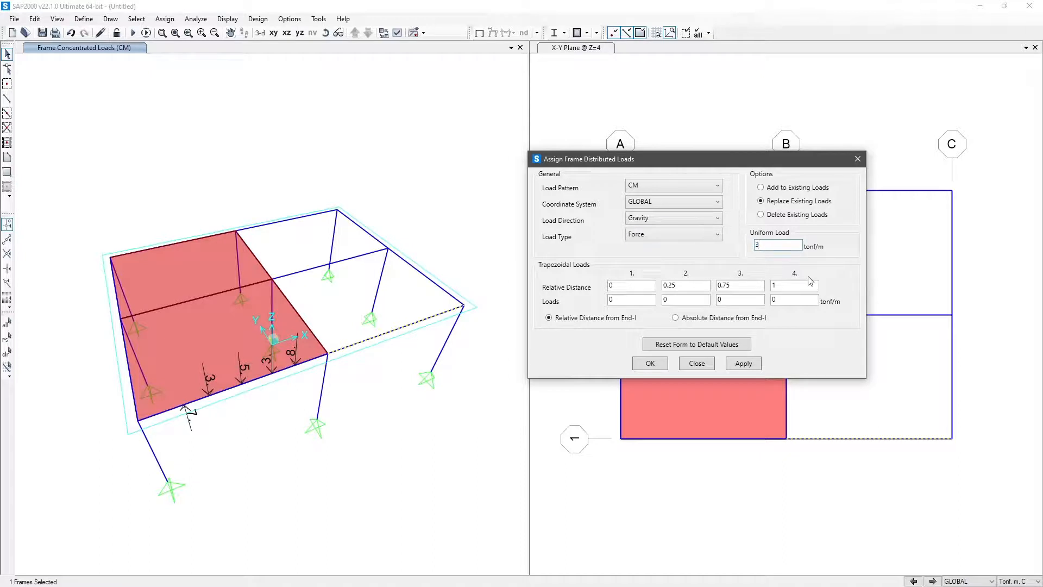
type("3")
left_click(743, 363)
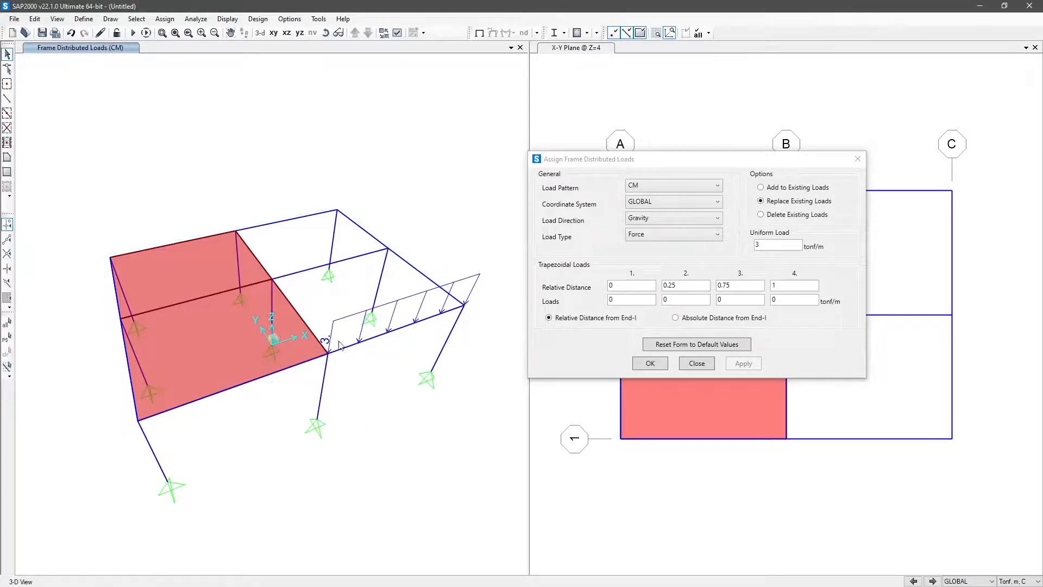
Step: Assign CM trapezoidal loads of 0, 3, 3 and 0 tonf/m at relative distances 0, 0.25, 0.75 and 1 to the grid line 2 beam between B and C
left_click(356, 258)
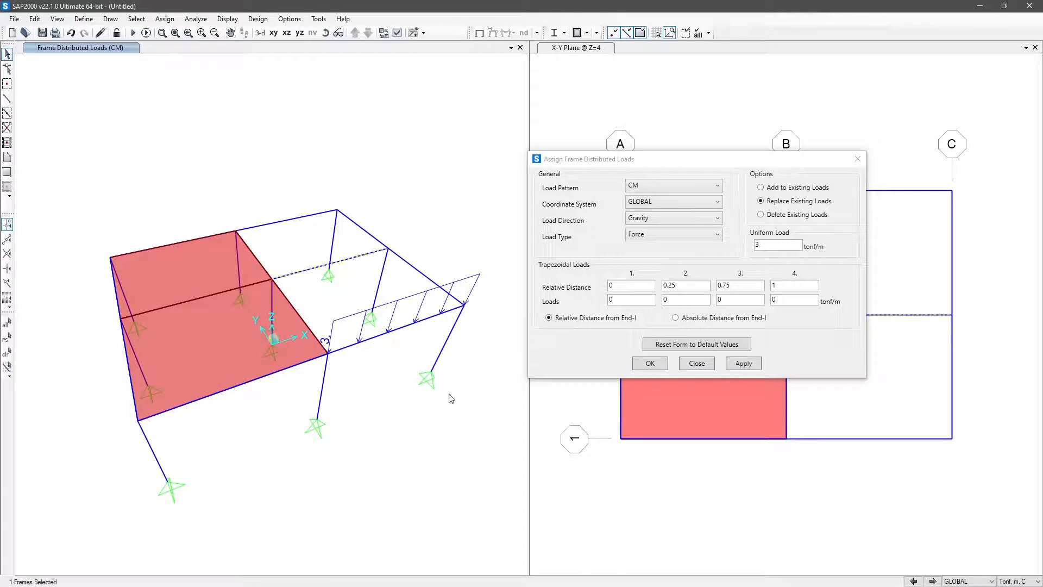
left_click(633, 284)
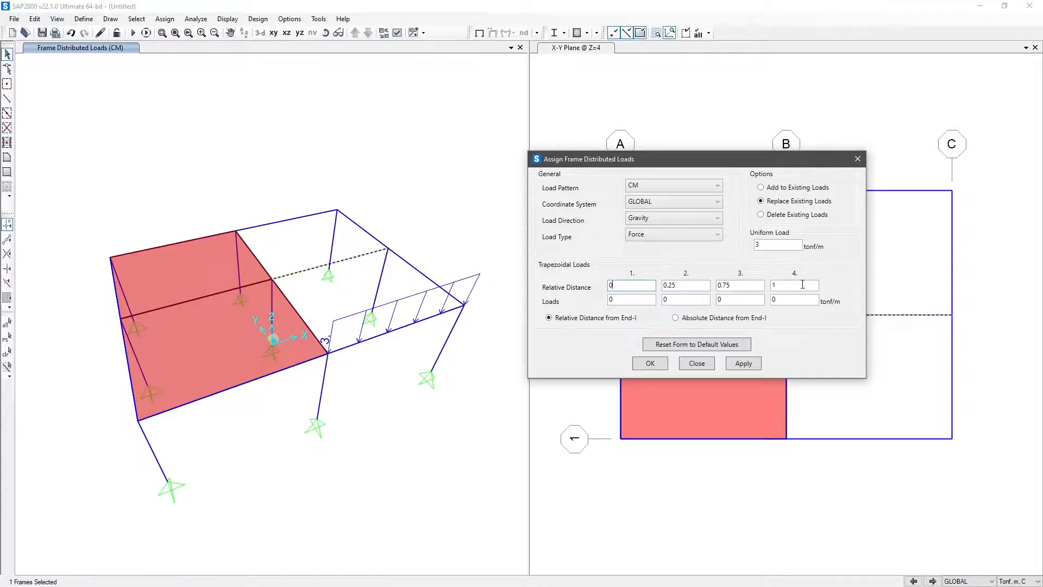
left_click(630, 297)
left_click(684, 285)
double_click(681, 298)
type("3")
double_click(739, 300)
type("3")
left_click(787, 284)
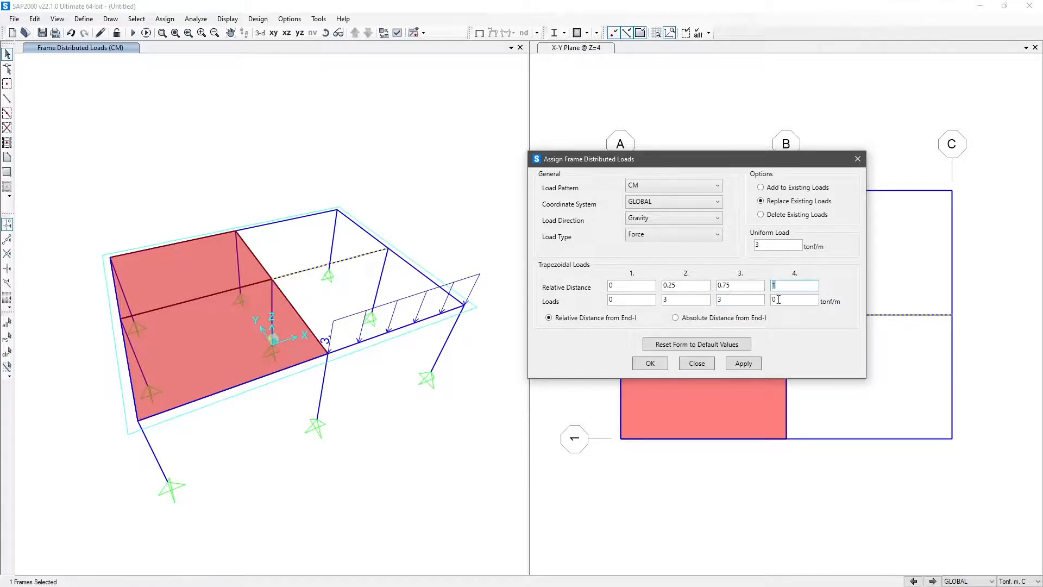
key("Tab")
left_click(742, 362)
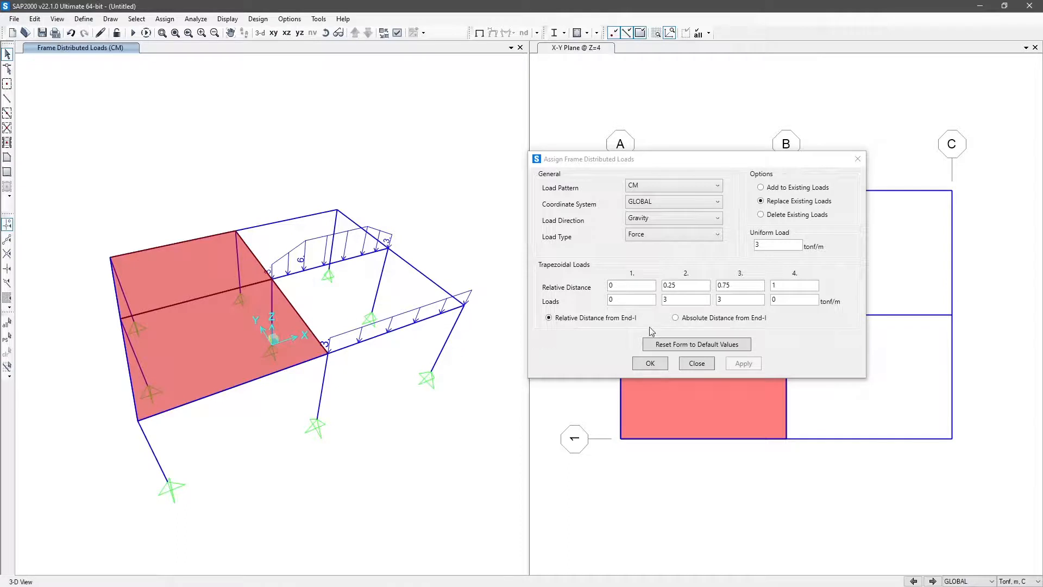
Step: Set the uniform load to 0 tonf/m and reassign the distributed load to the grid line 2 beam, replacing its existing loads
left_click(778, 244)
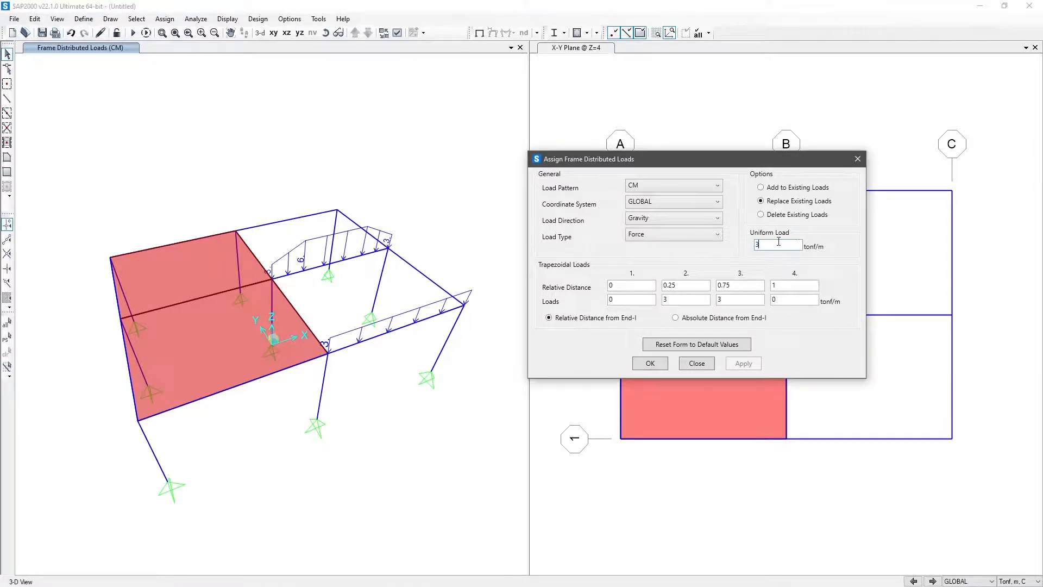
double_click(778, 243)
left_click(908, 314)
left_click(743, 363)
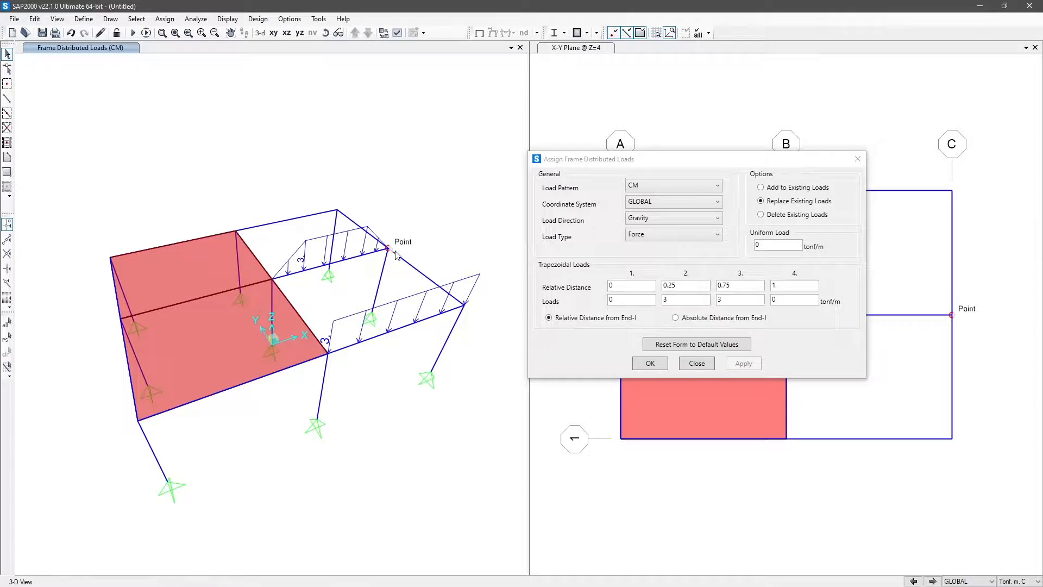
Step: Assign a CM gravity load increasing from 0 to 5 tonf/m over relative distances 0 to 1 on the grid line 3 beam between B and C
left_click(319, 213)
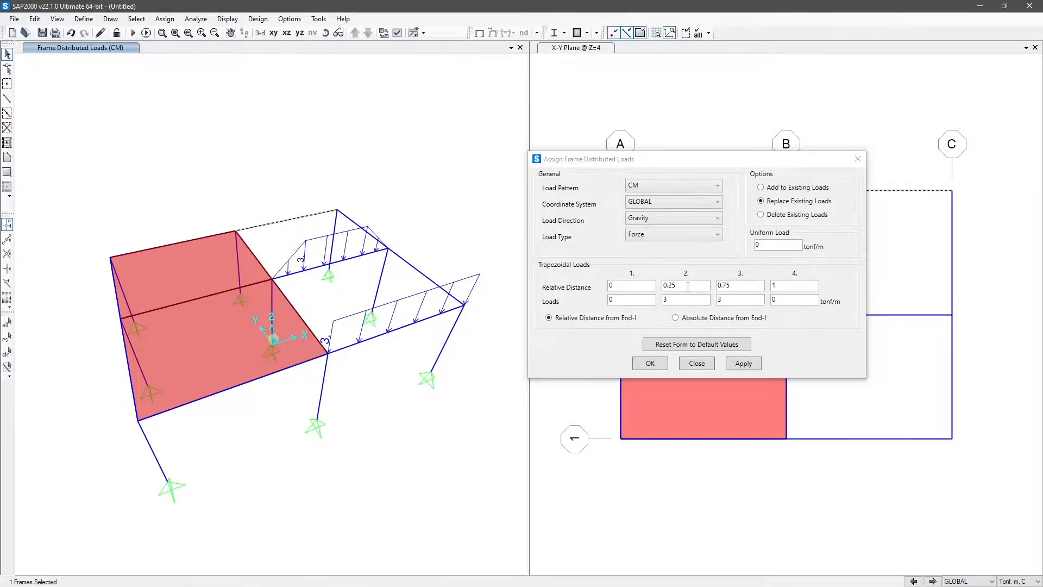
double_click(687, 286)
type("1")
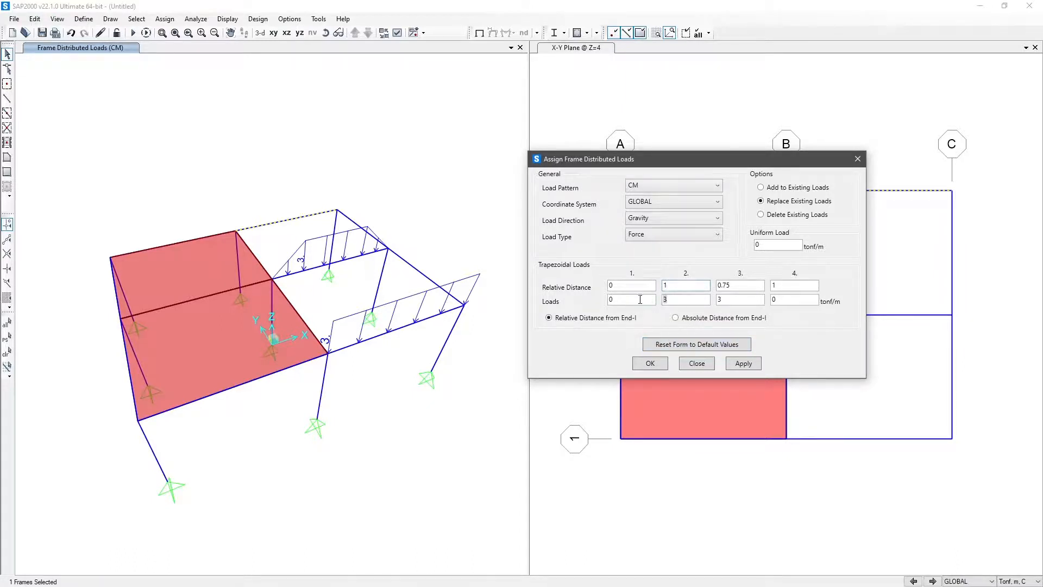
type("5")
double_click(723, 299)
type("0")
left_click(749, 365)
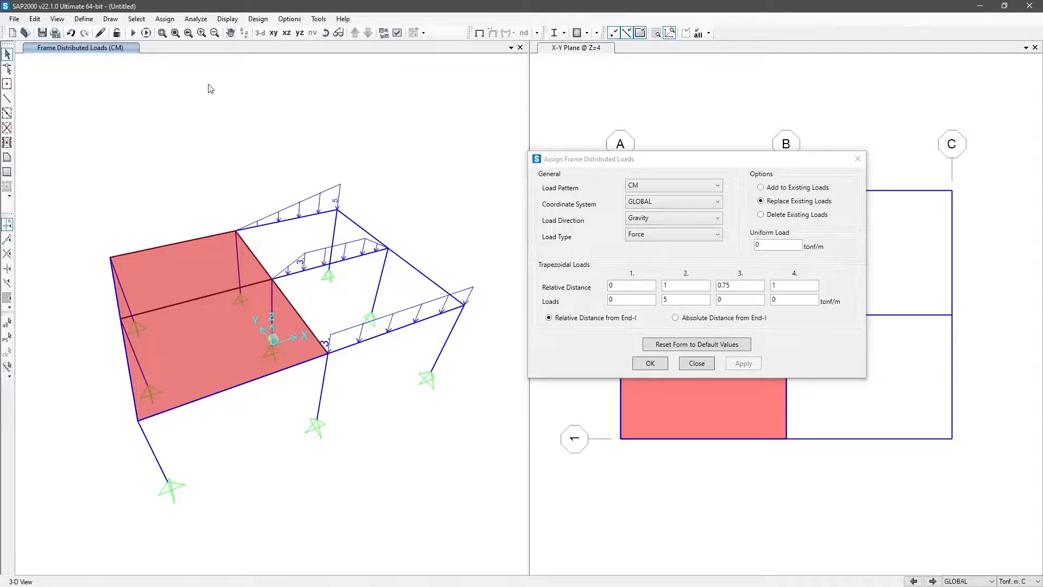
left_click(697, 363)
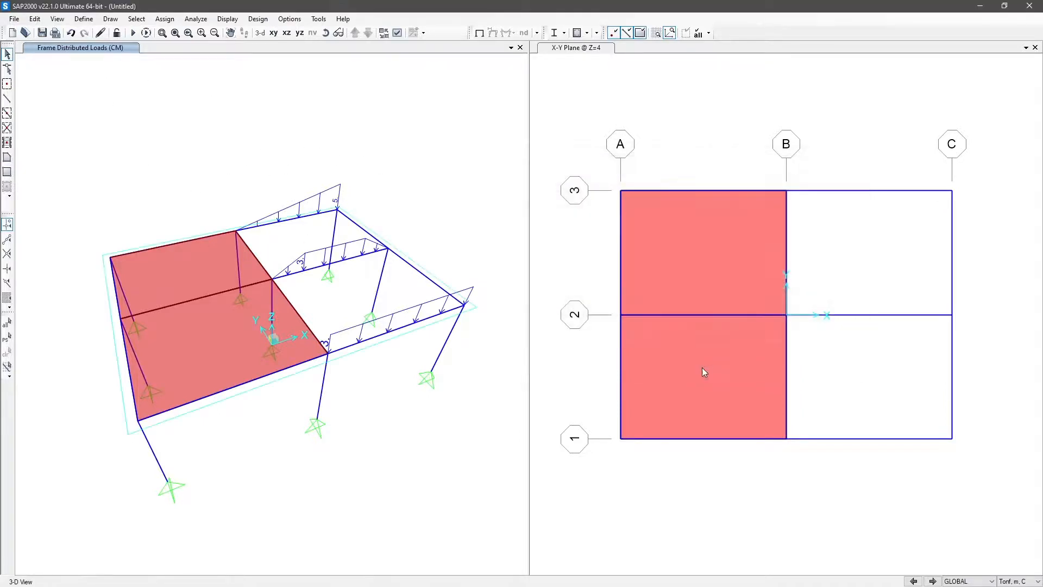
Step: Assign a uniform CV gravity shell load of 0.5 tonf/m² to the slab panel between grids A-B and 1-2
left_click(165, 19)
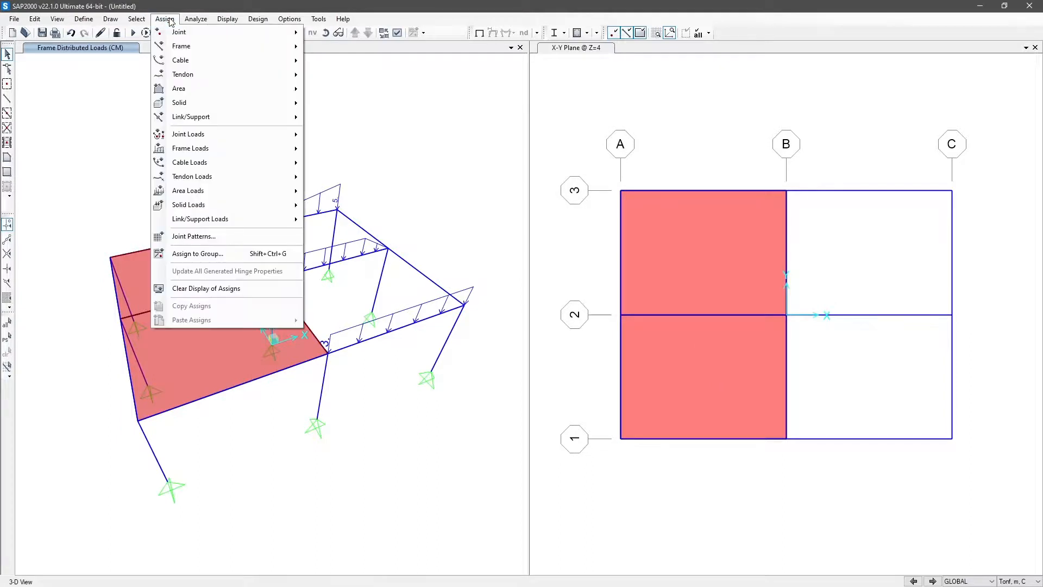
mouse_move(237, 156)
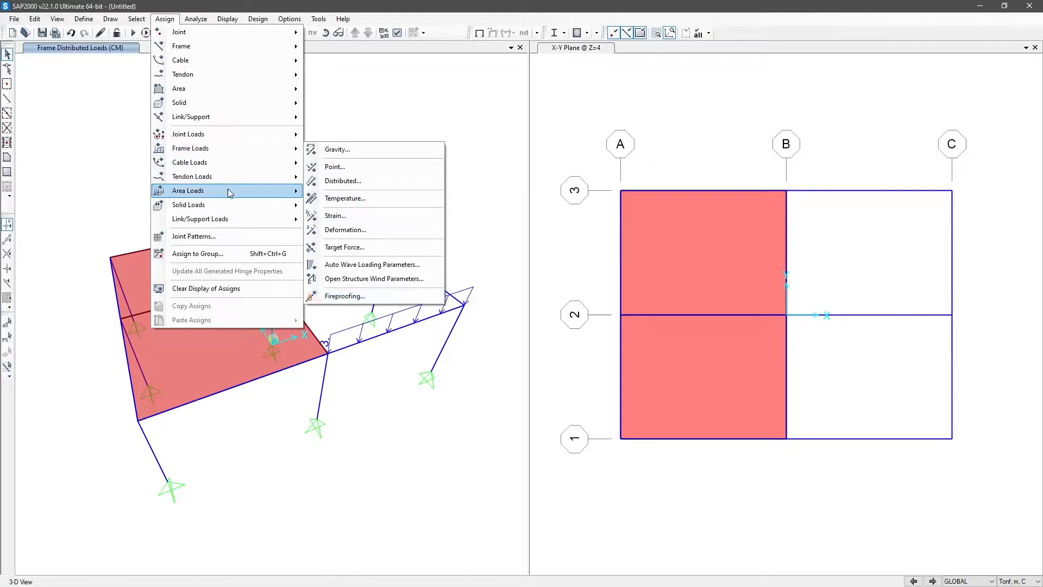
mouse_move(228, 191)
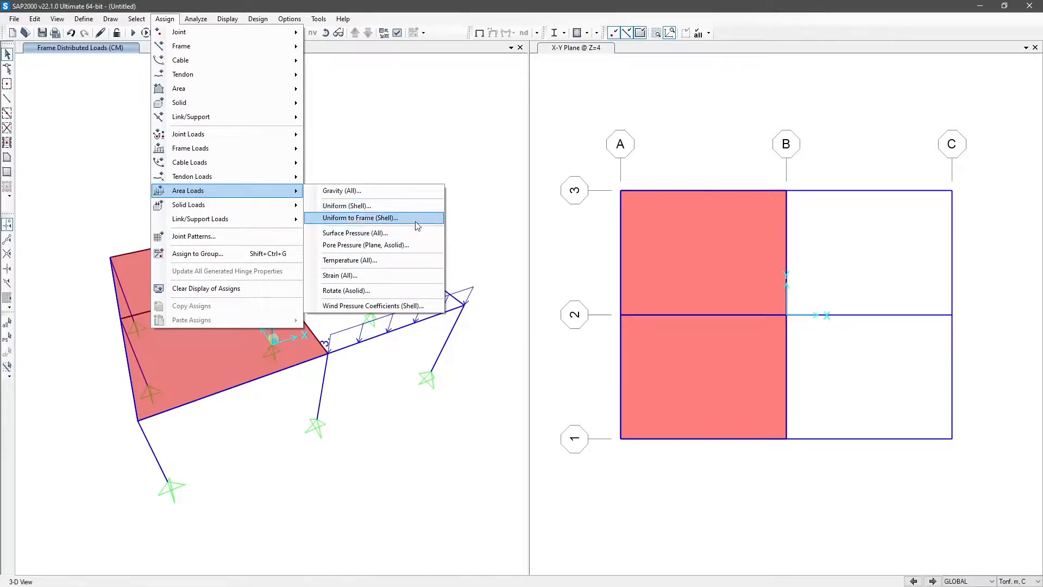
left_click(373, 208)
left_click_drag(428, 190, 623, 165)
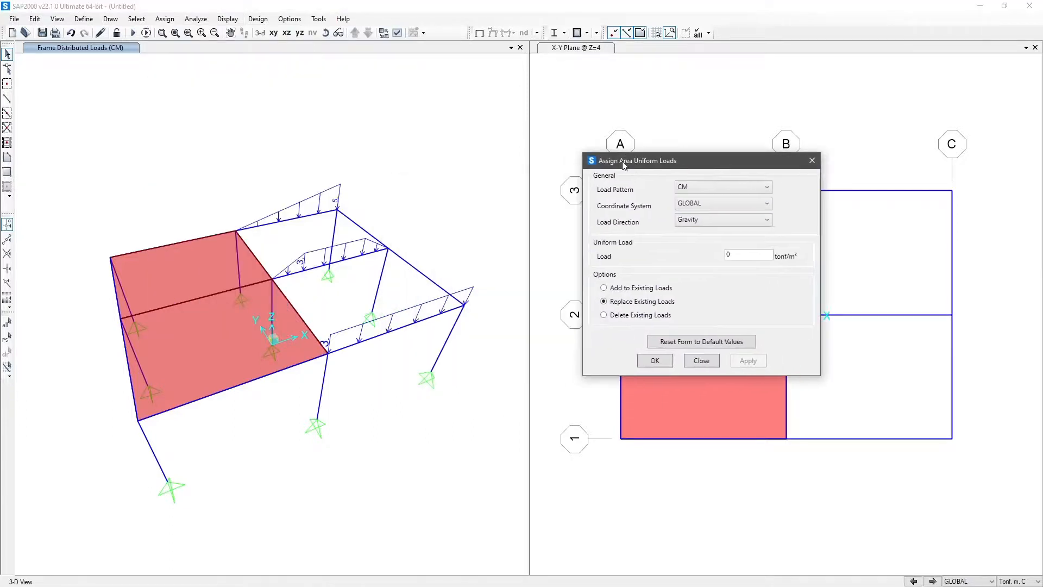
left_click(325, 32)
mouse_move(296, 428)
left_mouse_down()
mouse_move(281, 439)
mouse_move(344, 442)
mouse_move(356, 418)
left_mouse_up()
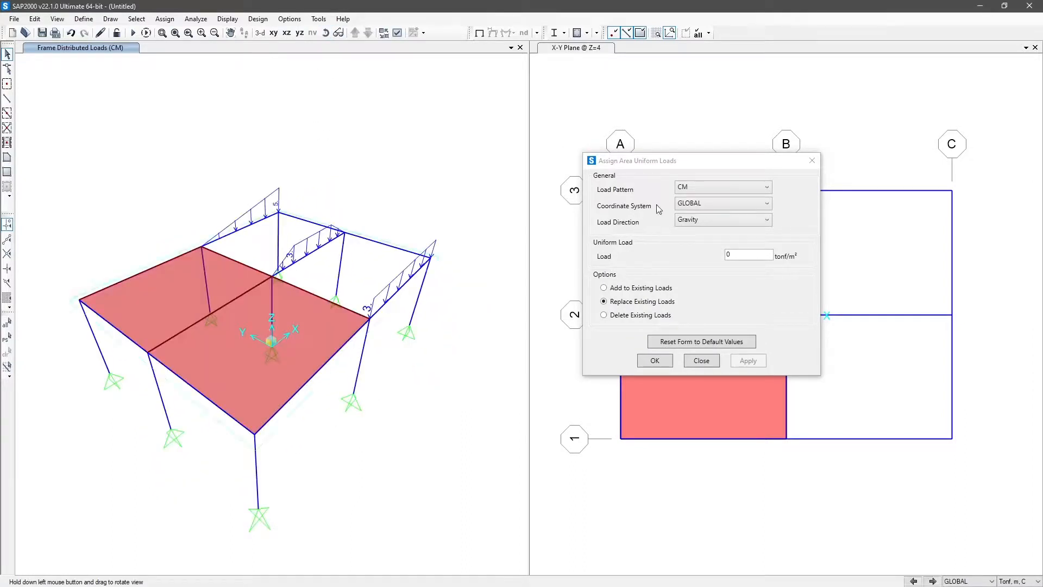
left_click(722, 186)
left_click(707, 209)
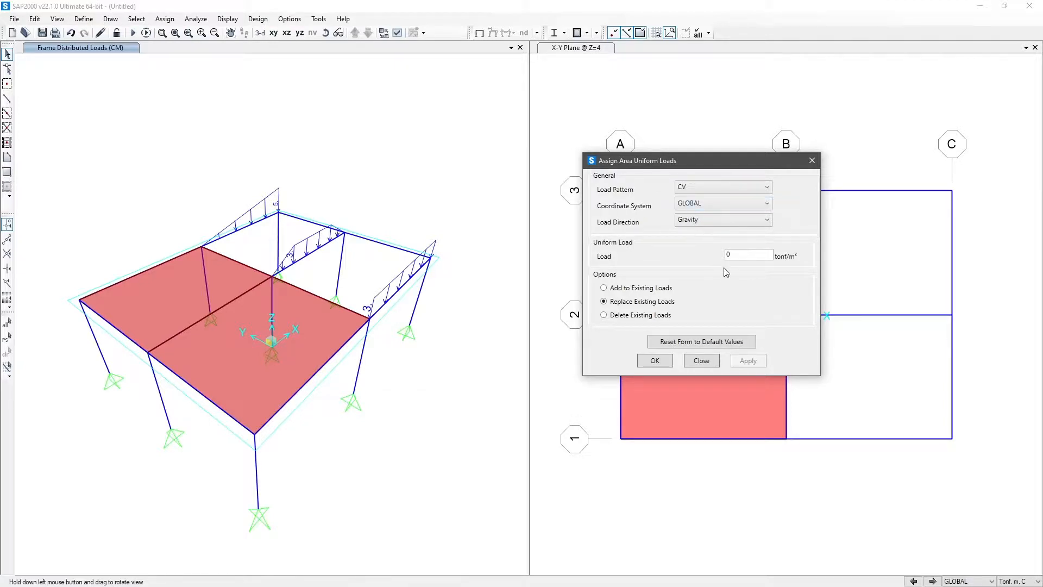
left_click(308, 350)
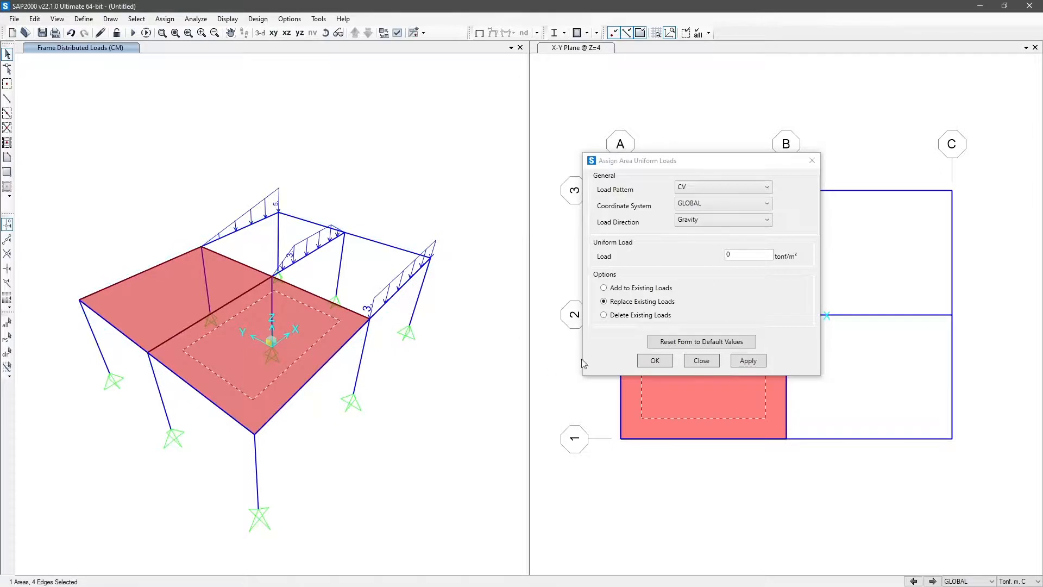
left_click(705, 261)
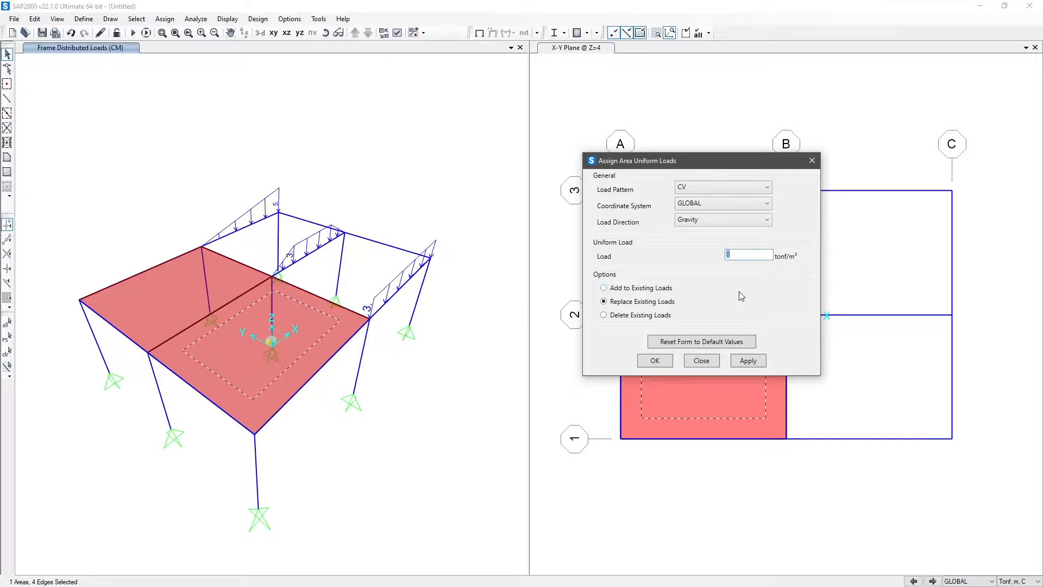
type(".5")
left_click(748, 361)
left_click(271, 372)
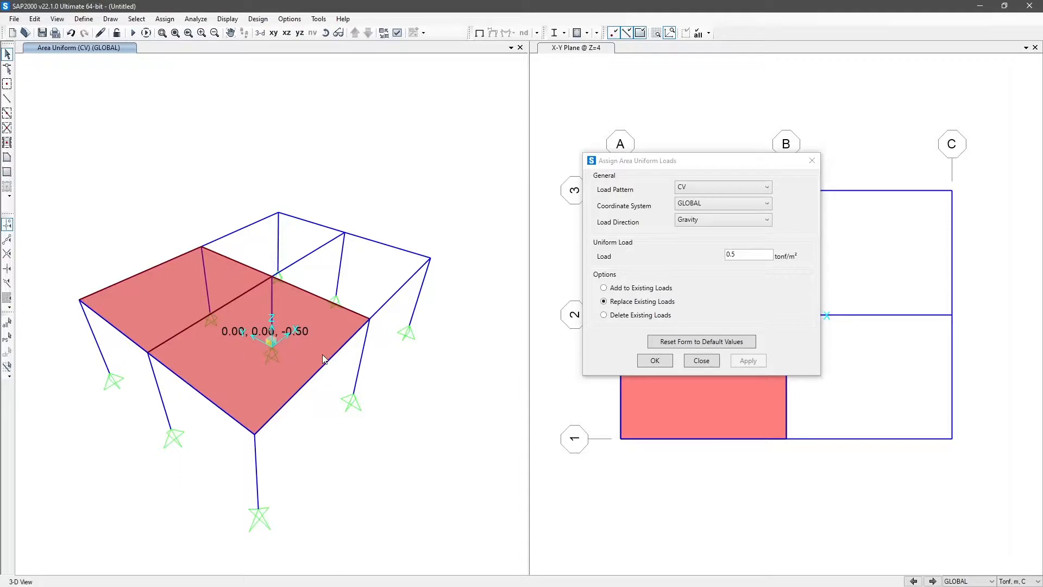
left_click(707, 361)
Step: Prepare a uniform-to-frame CM shell load of 0.5 tonf/m² for the slab panel between grids A-B and 2-3
left_click(165, 19)
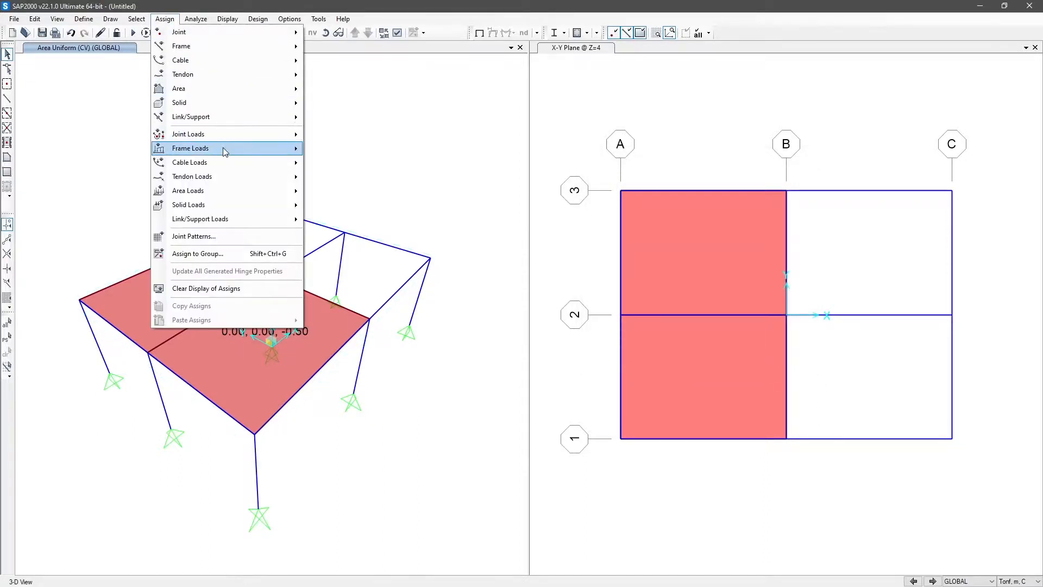
mouse_move(293, 149)
mouse_move(265, 190)
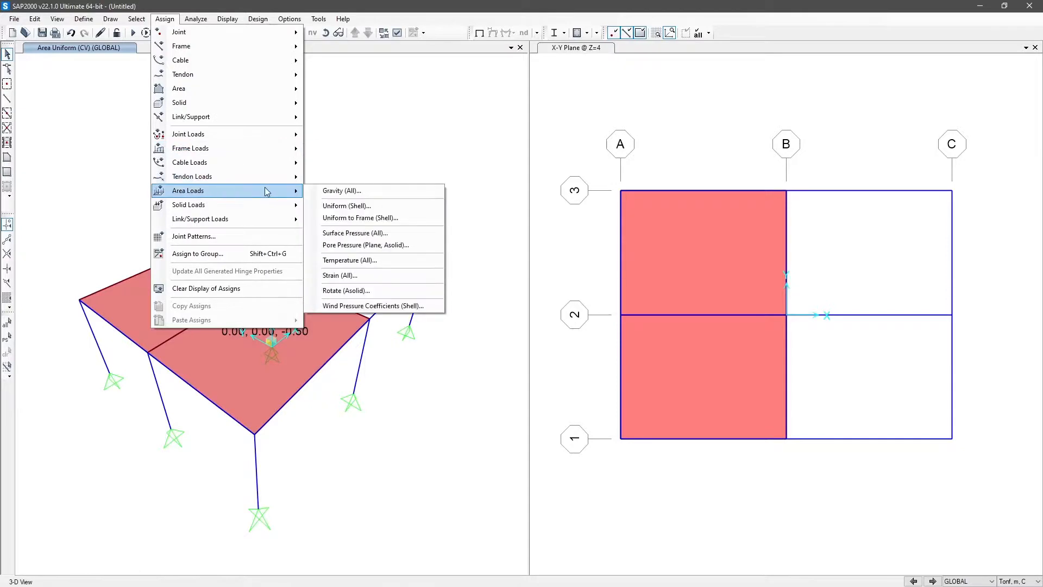
left_click(413, 218)
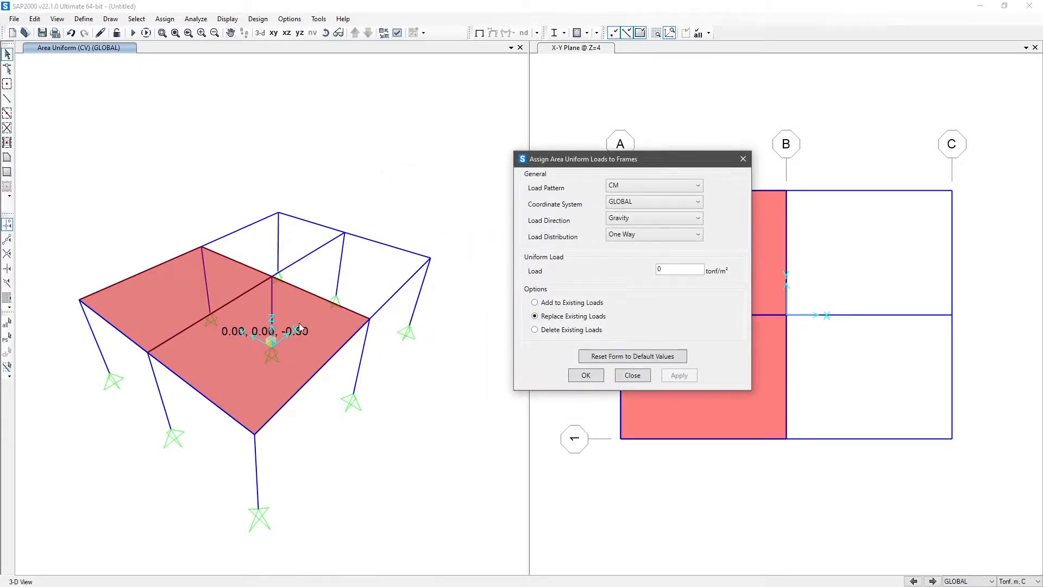
left_click(174, 309)
left_click(669, 269)
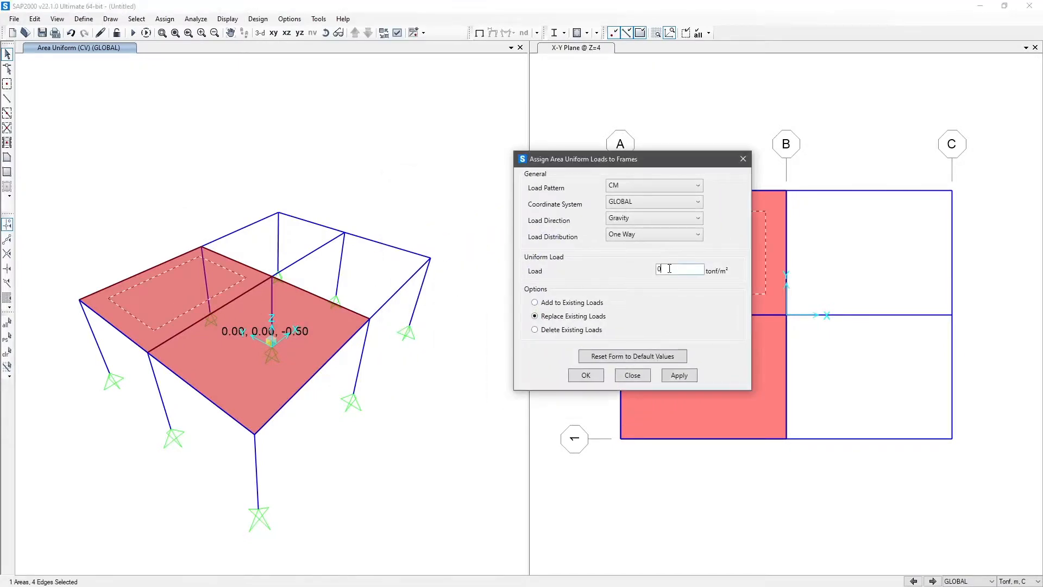
type(".5")
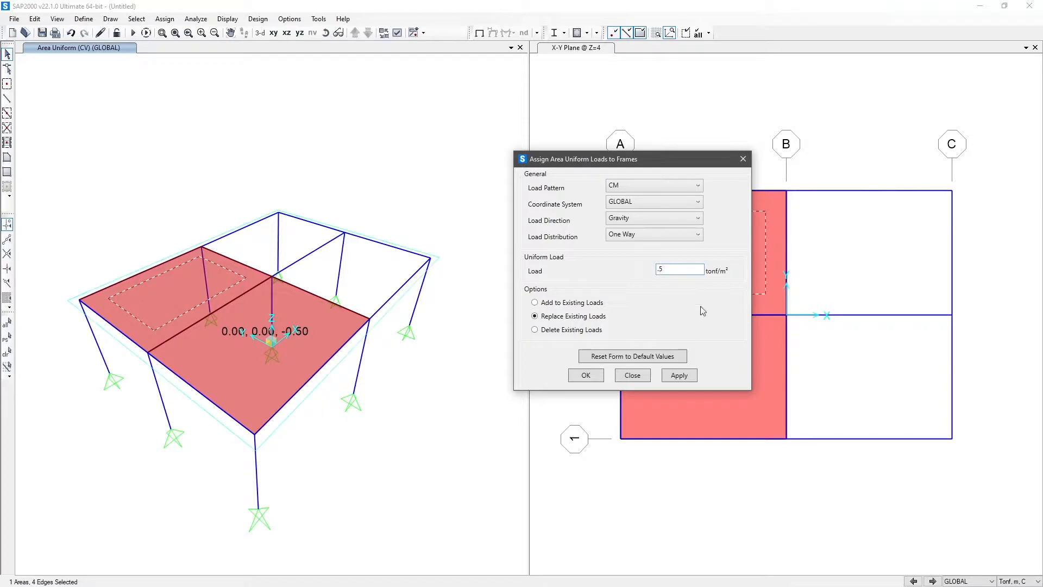
Step: Set the load distribution to Two Way and apply the load to the slab panel between grids A-B and 2-3
left_click(618, 233)
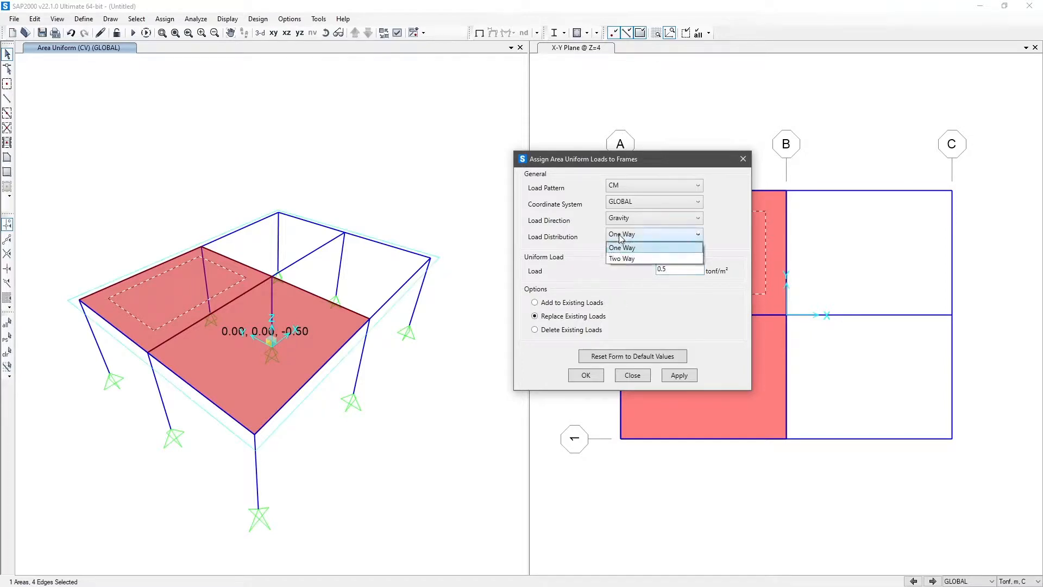
left_click(642, 250)
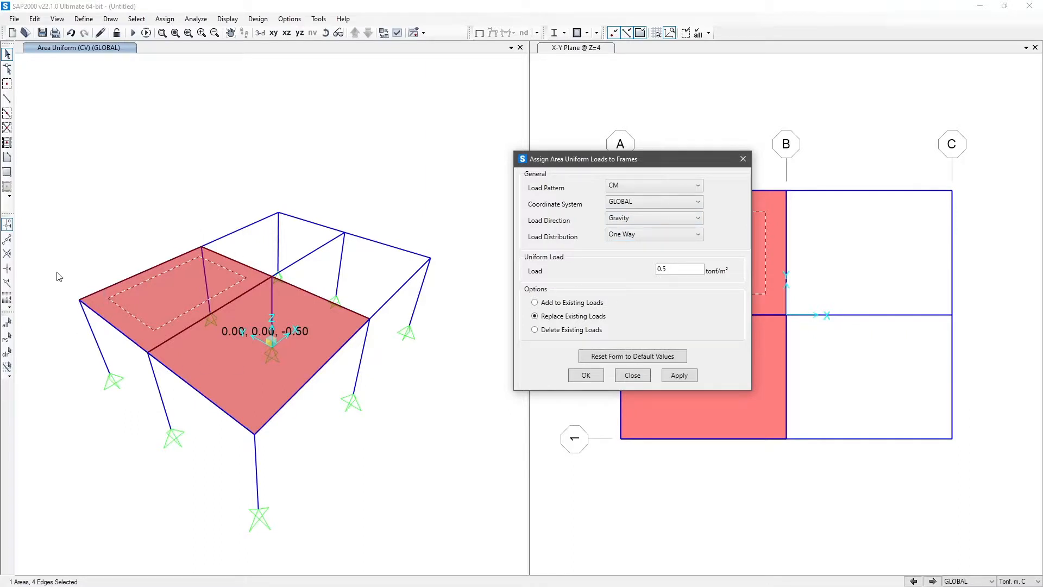
left_click(643, 237)
left_click(639, 257)
left_click(225, 282)
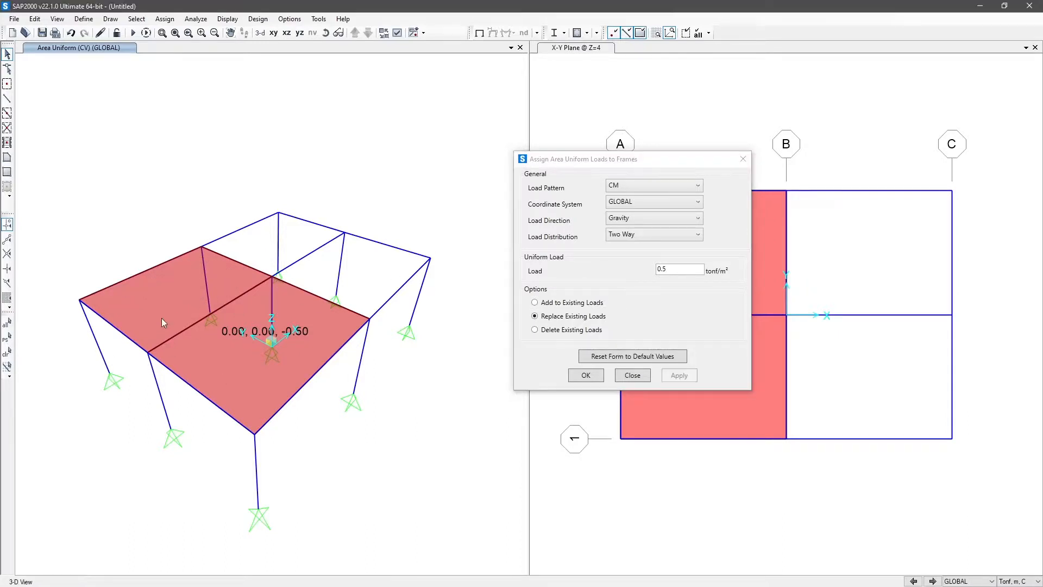
left_click(311, 335)
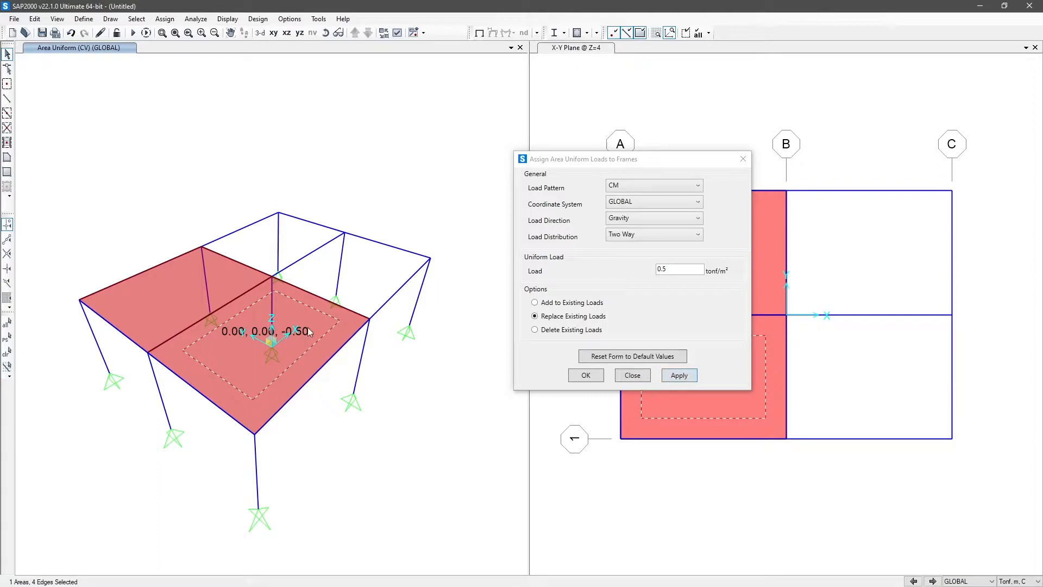
left_click(233, 289)
left_click(261, 318)
left_click(677, 371)
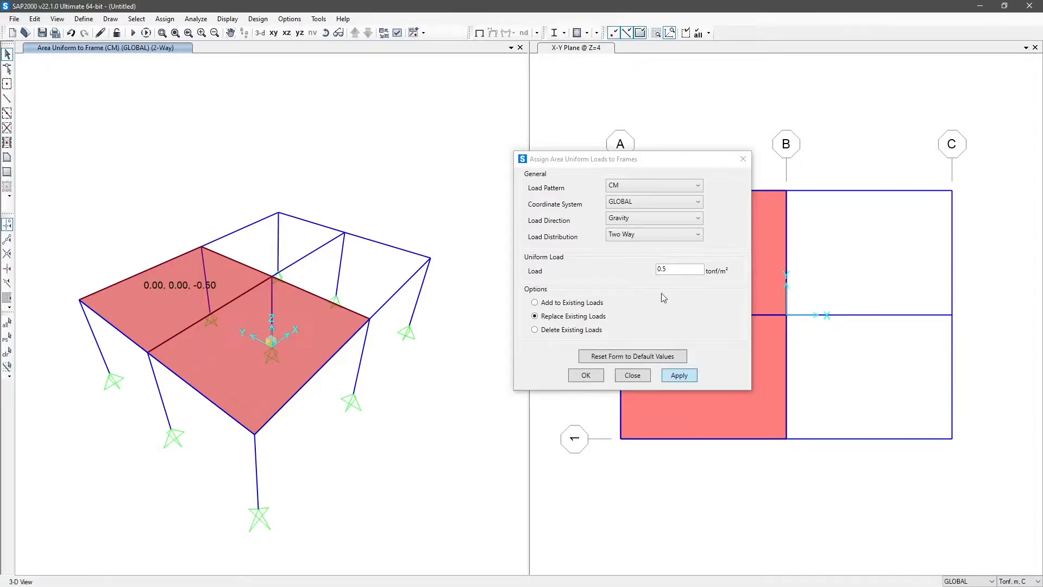
left_click(630, 241)
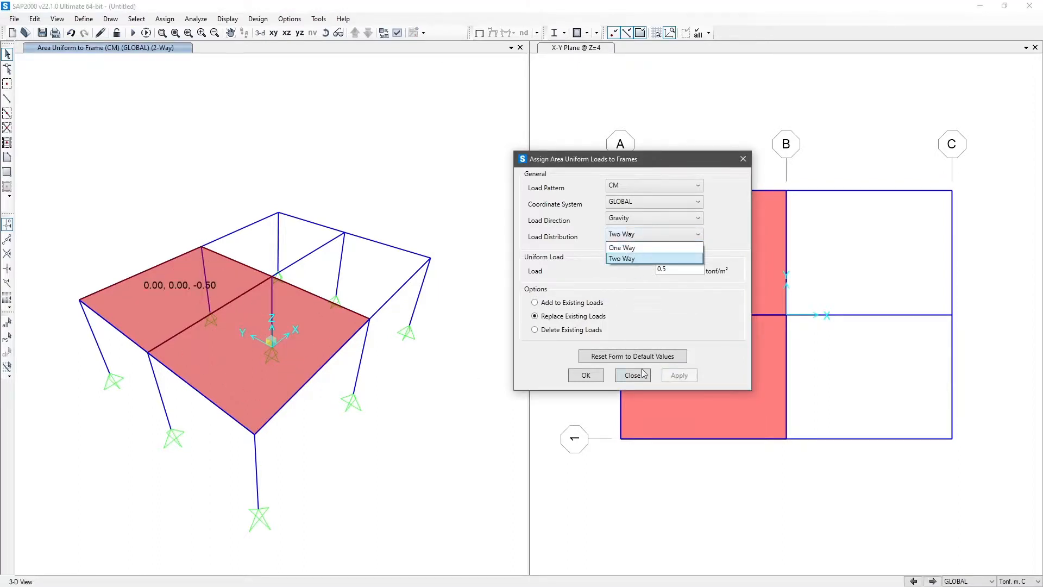
left_click(641, 374)
left_click(642, 374)
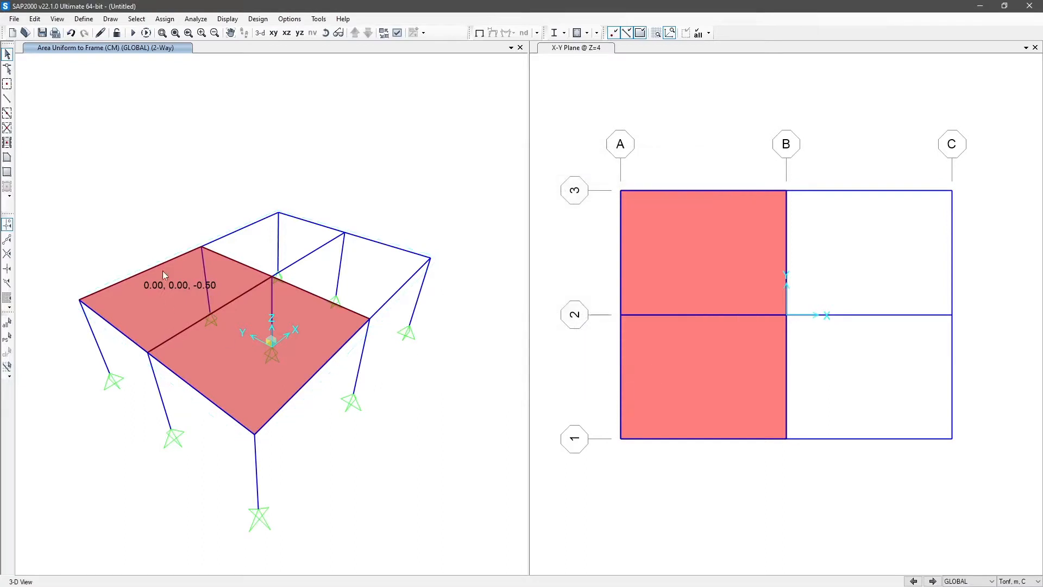
Step: Start an area surface pressure assignment with load pattern CV for the slab panel between grids A-B and 1-2
left_click(83, 20)
left_click(84, 20)
left_click(165, 19)
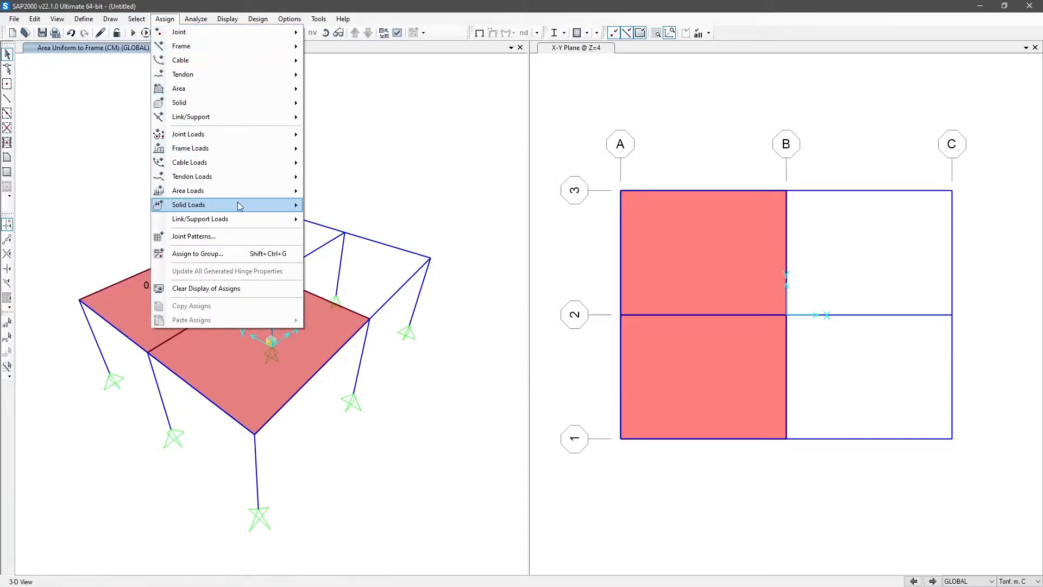
mouse_move(234, 191)
left_click(387, 234)
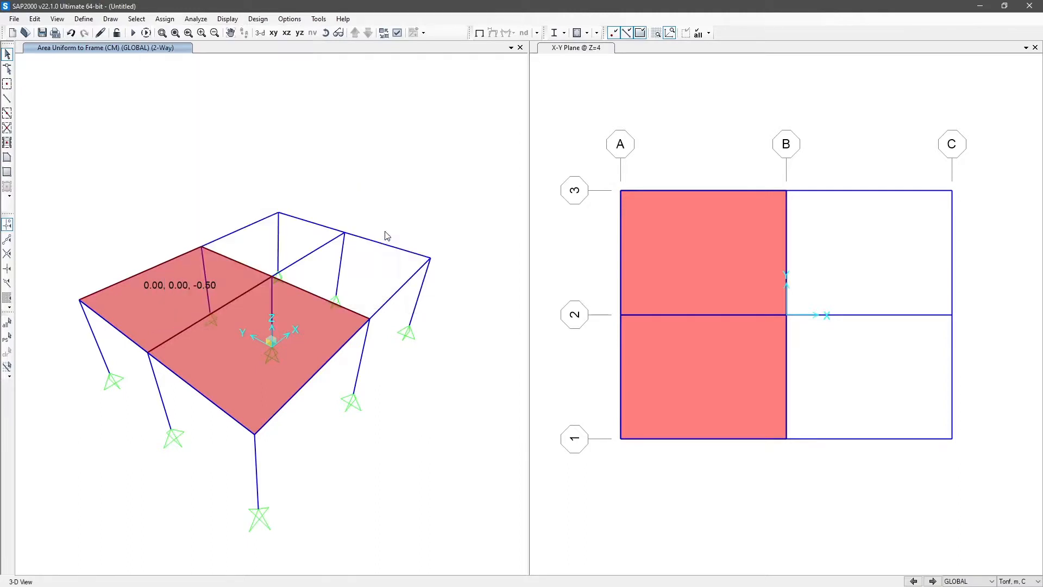
left_click_drag(466, 143, 597, 113)
left_click(638, 136)
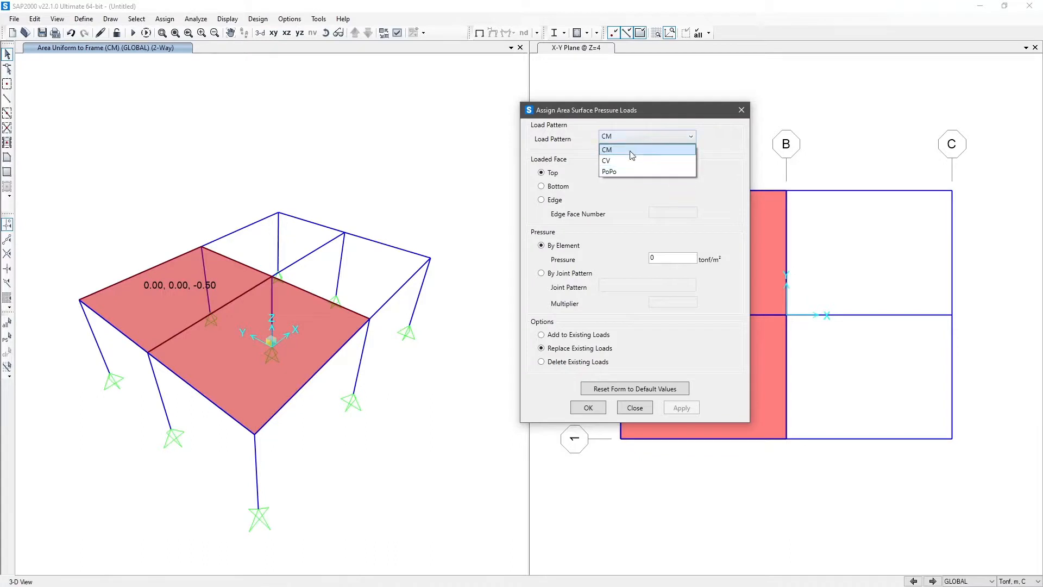
left_click(629, 137)
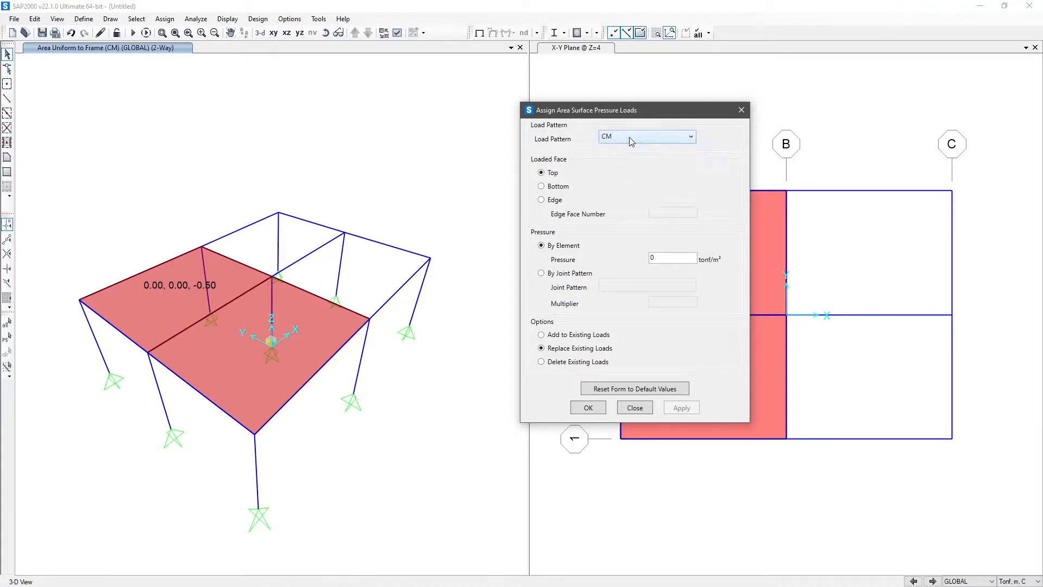
left_click(629, 137)
left_click(631, 161)
left_click(226, 367)
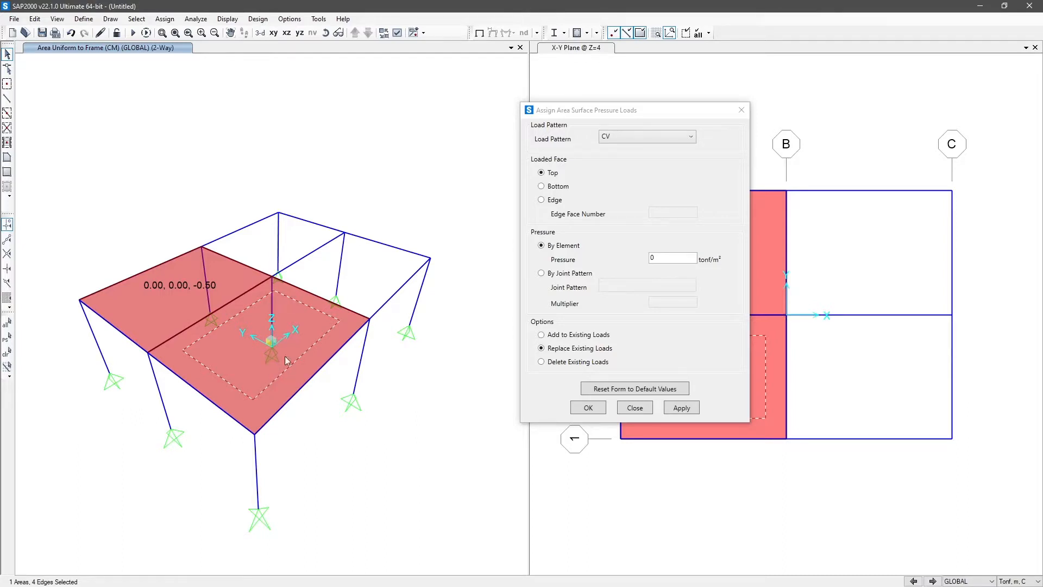
Step: Set the surface pressure to act on the top face and define it by joint pattern
left_click(566, 187)
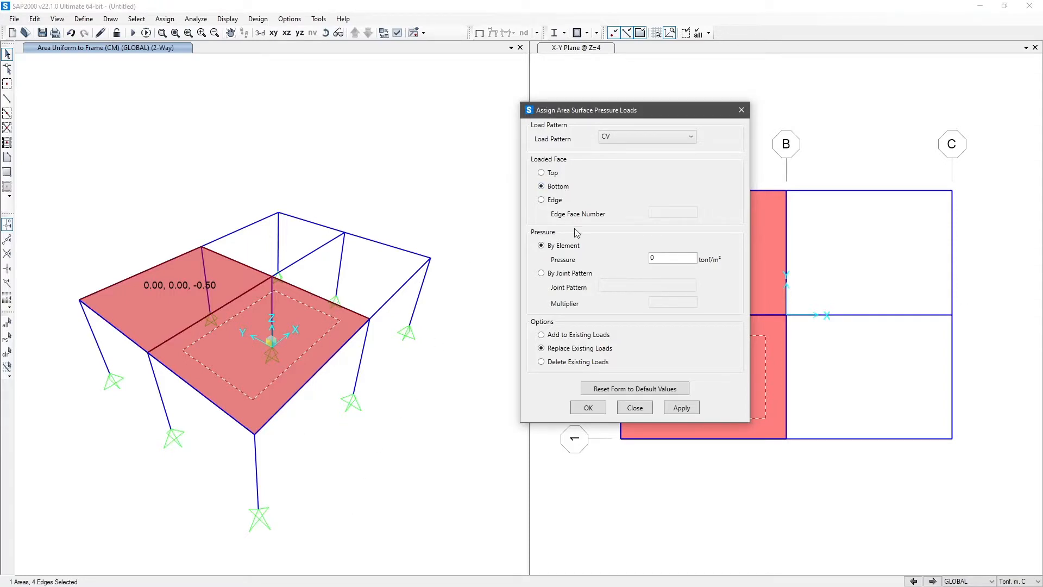
left_click(555, 200)
left_click(554, 176)
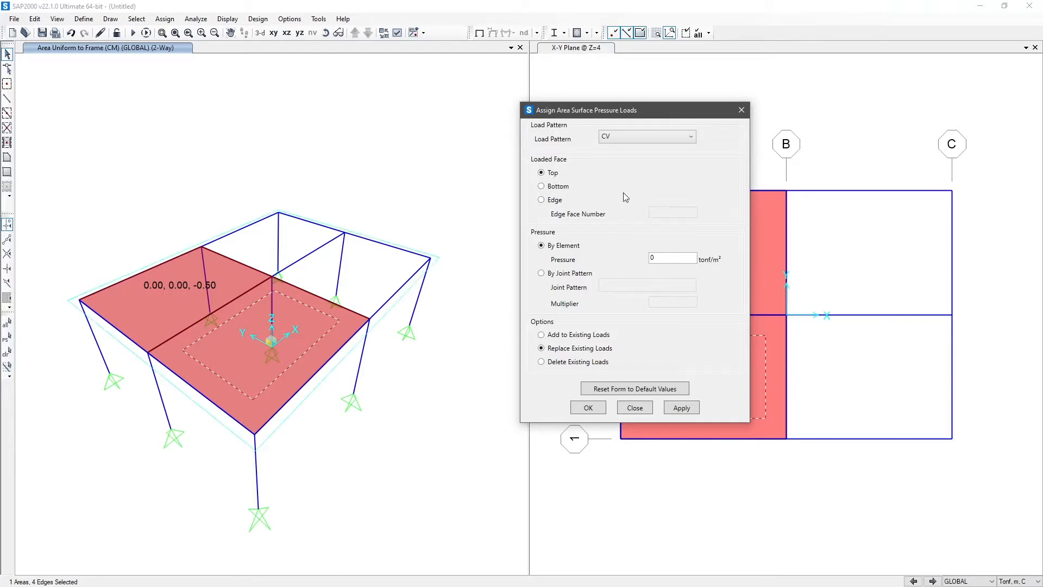
left_click(663, 256)
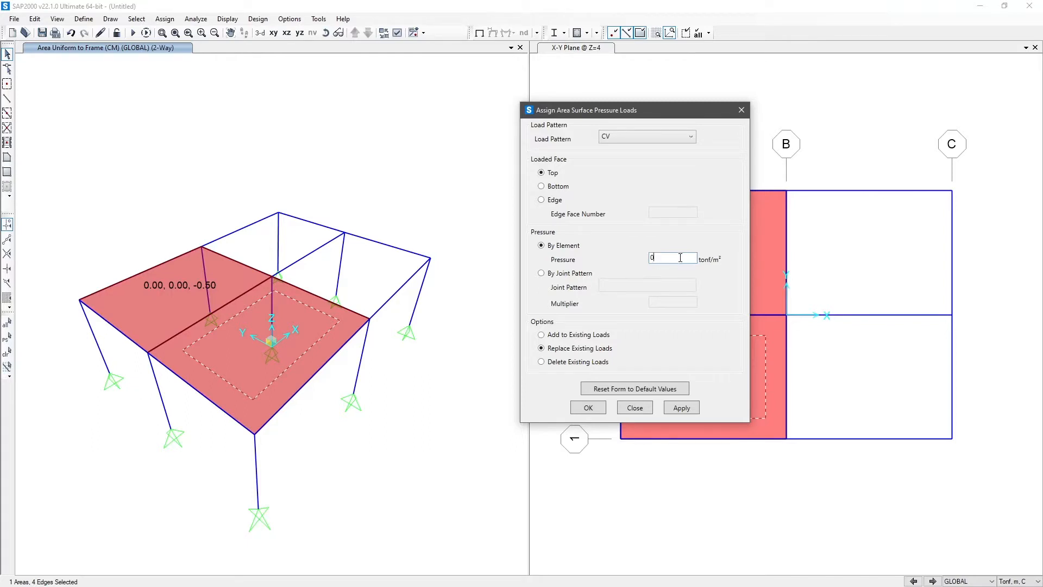
left_click(589, 277)
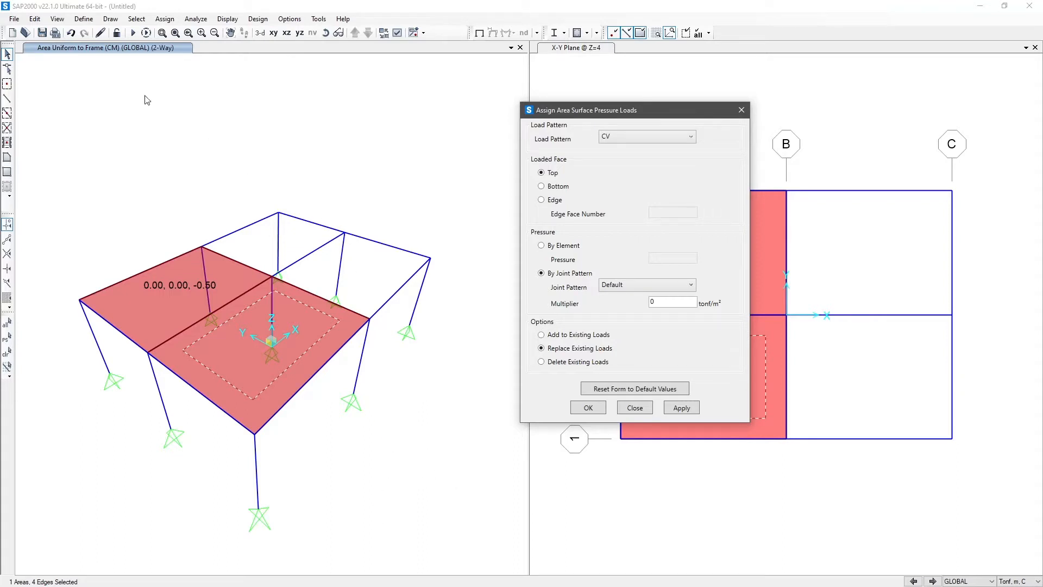
Step: Assign joint pattern Default to the selected slab panel with constant C of -1 and constant D of 5
left_click(166, 18)
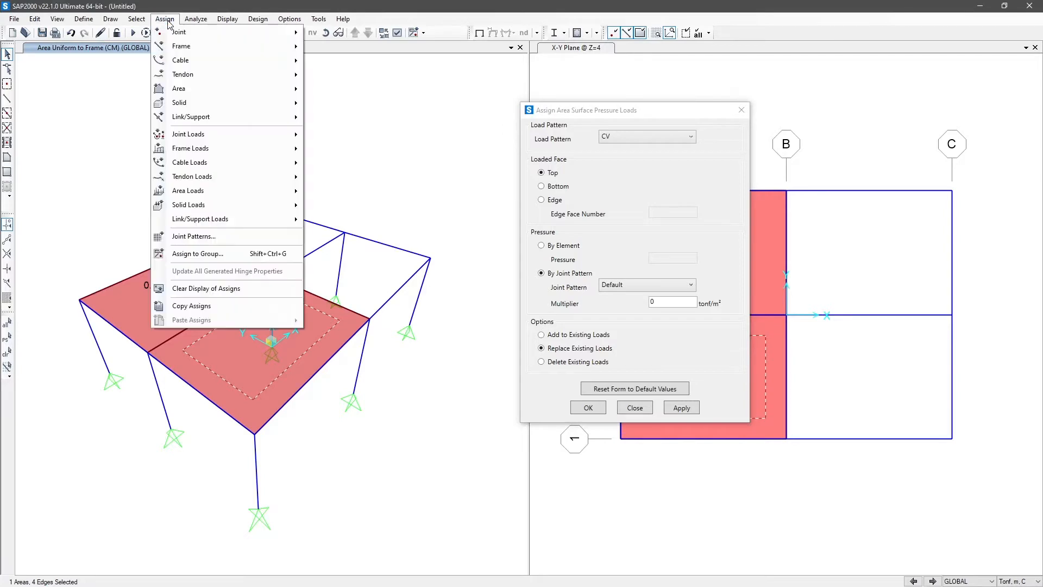
left_click(193, 236)
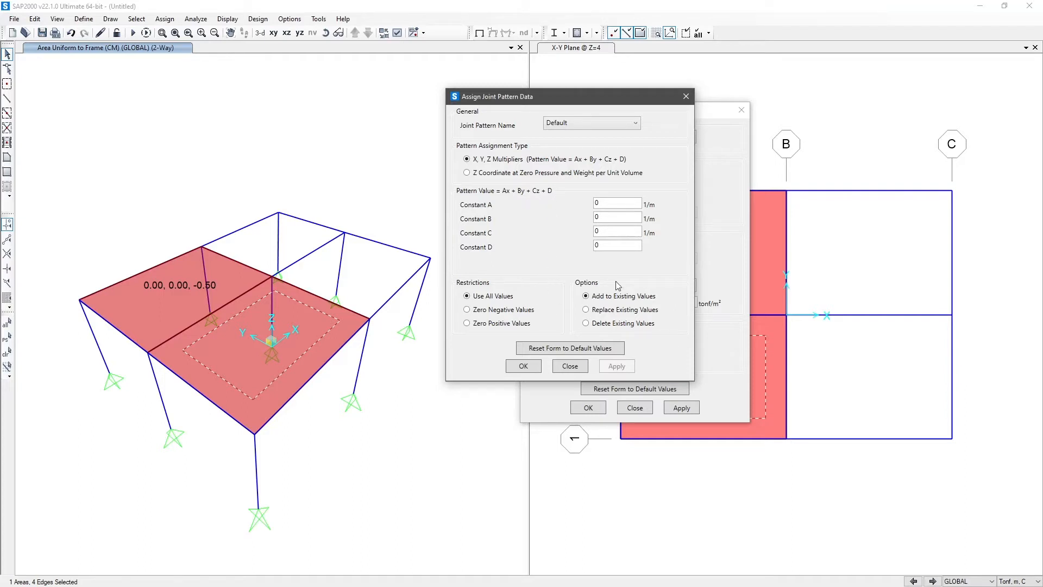
left_click(619, 247)
type("5")
double_click(600, 232)
type("-1")
left_click(524, 366)
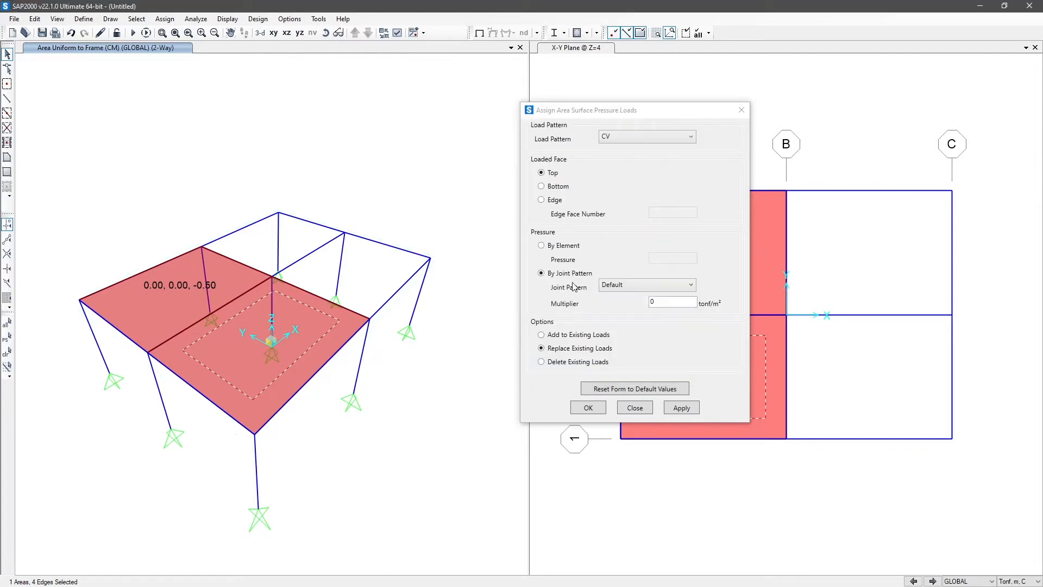
Step: Choose joint pattern Default for the CV top-face surface pressure and apply it to the selected slab panel
left_click(631, 286)
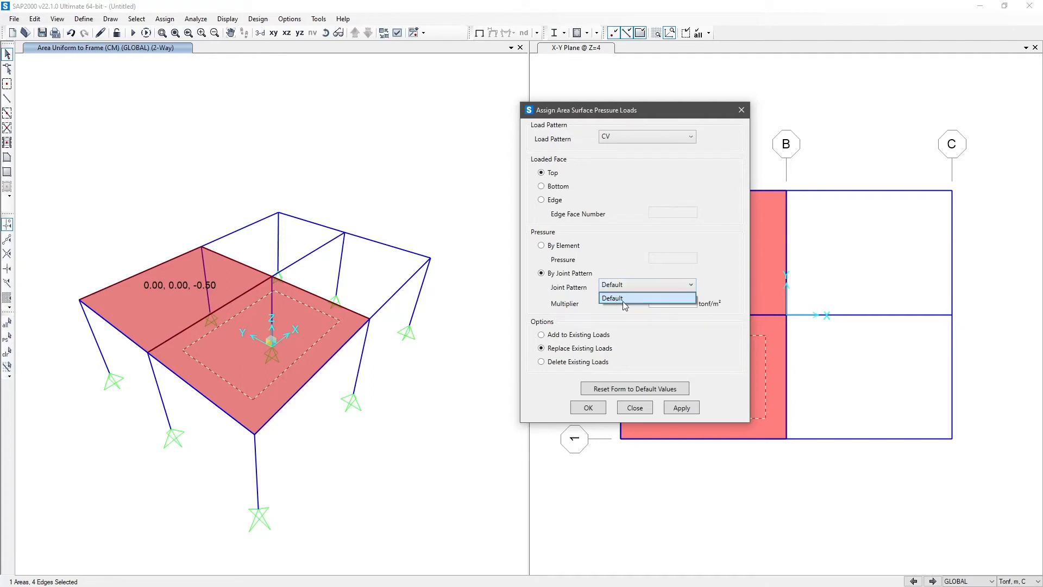
left_click(624, 298)
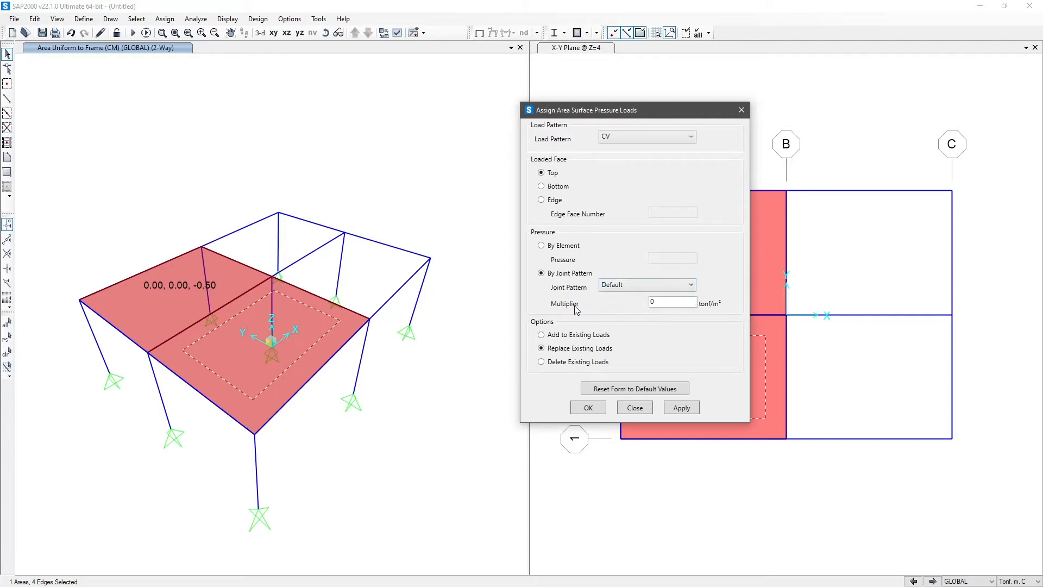
key("Tab")
left_click(694, 412)
left_click(648, 412)
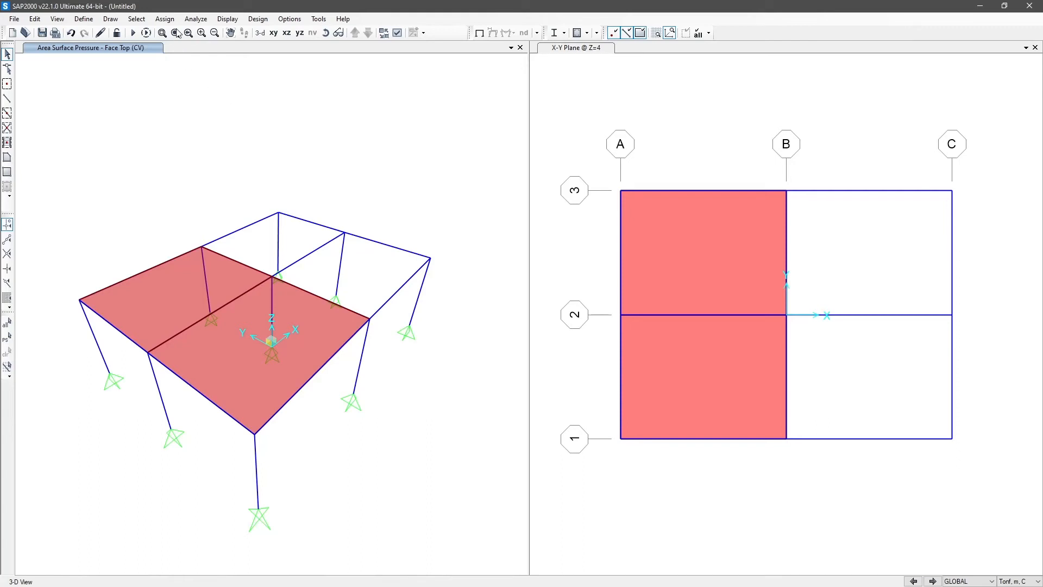
left_click(165, 19)
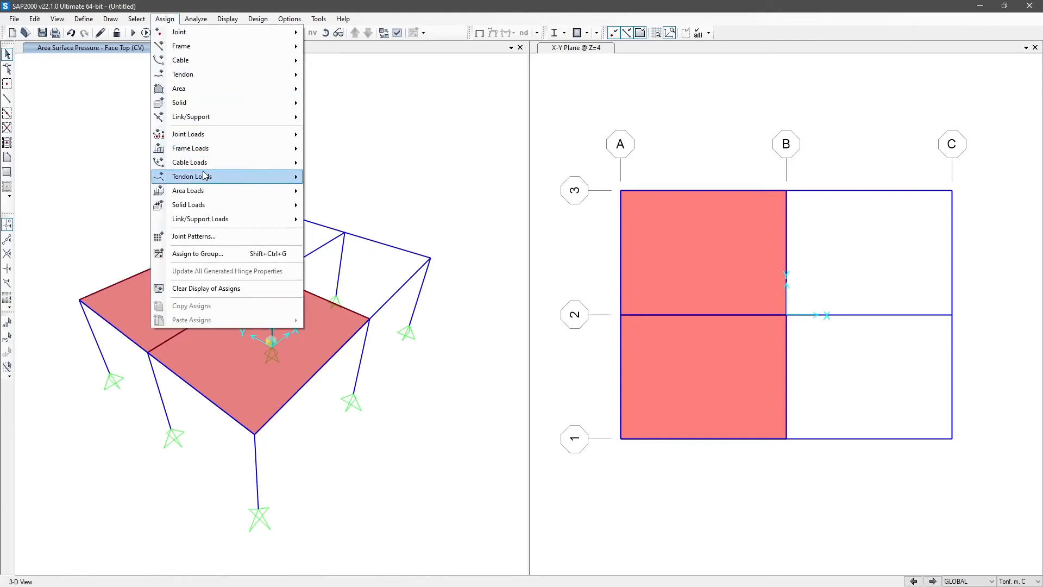
mouse_move(235, 147)
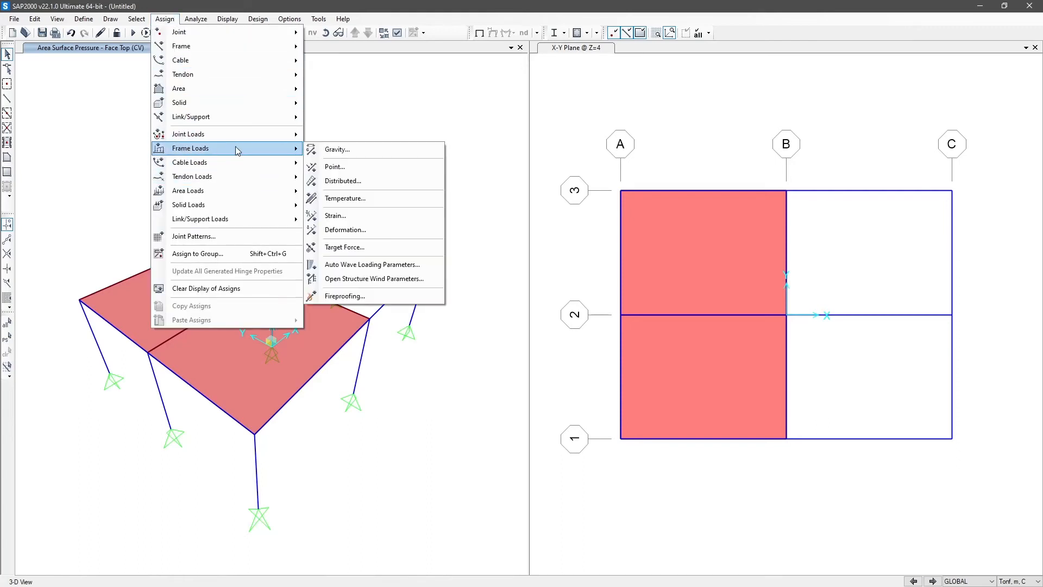
mouse_move(232, 193)
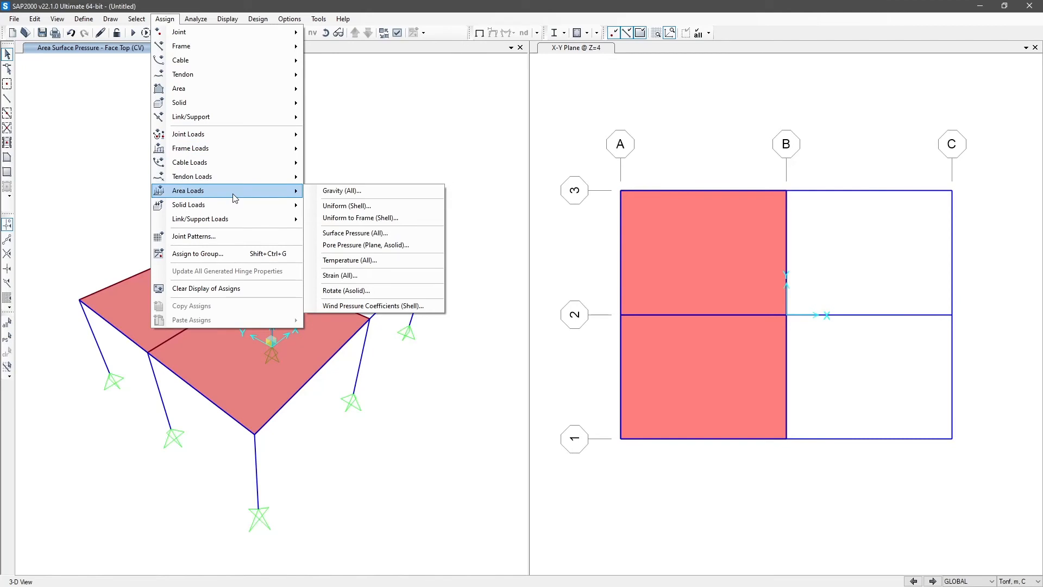